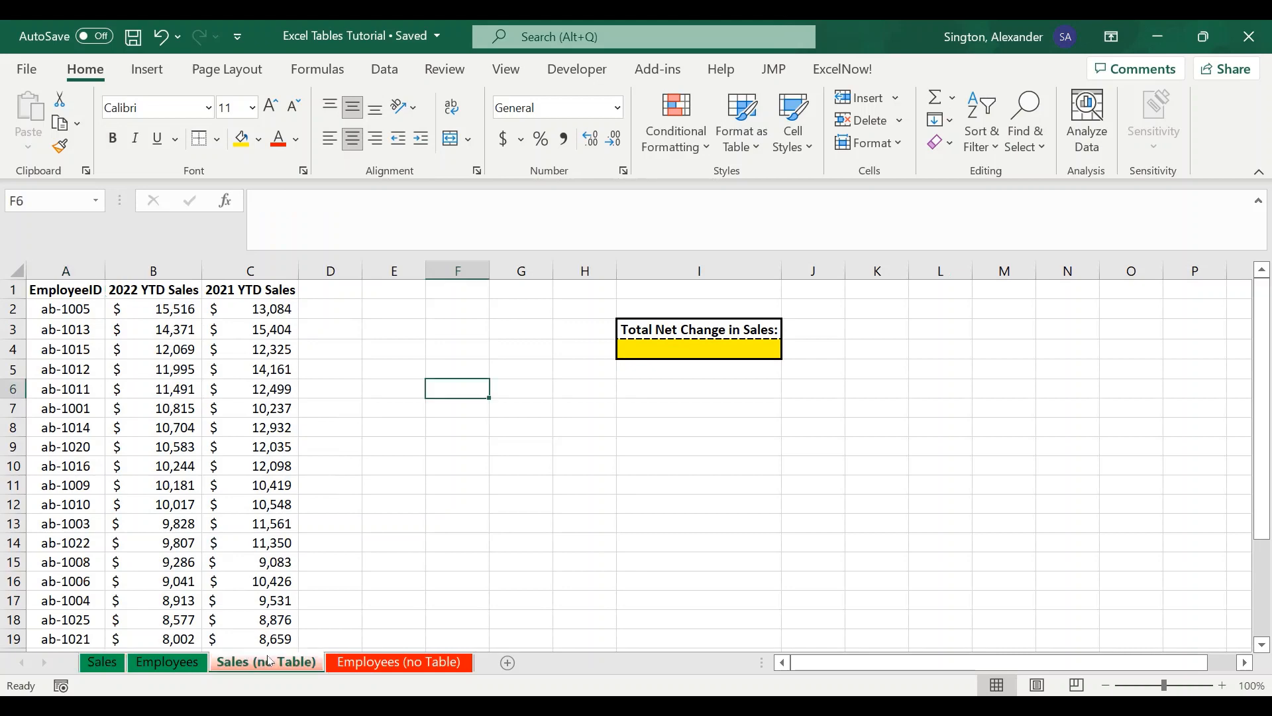
- Convert the Sales sheet's data range A1:C26 into a table with headers
left_click(106, 662)
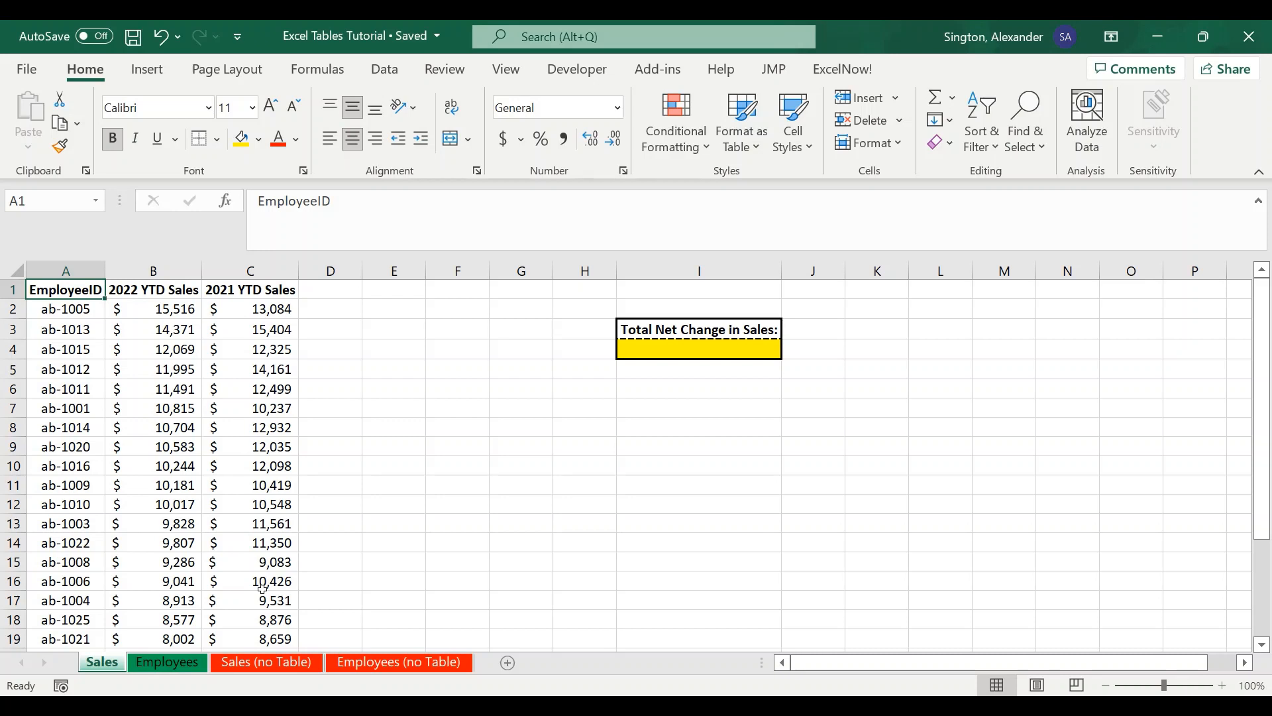
left_click(323, 292)
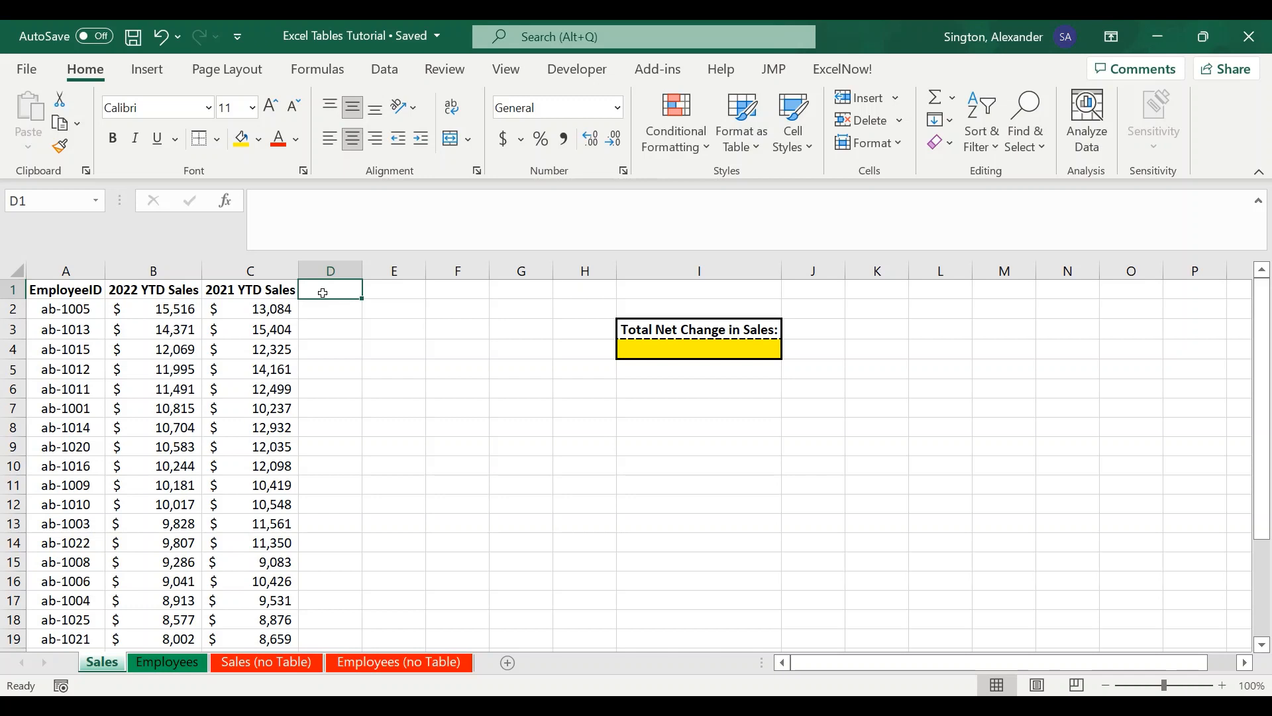
left_click(82, 292)
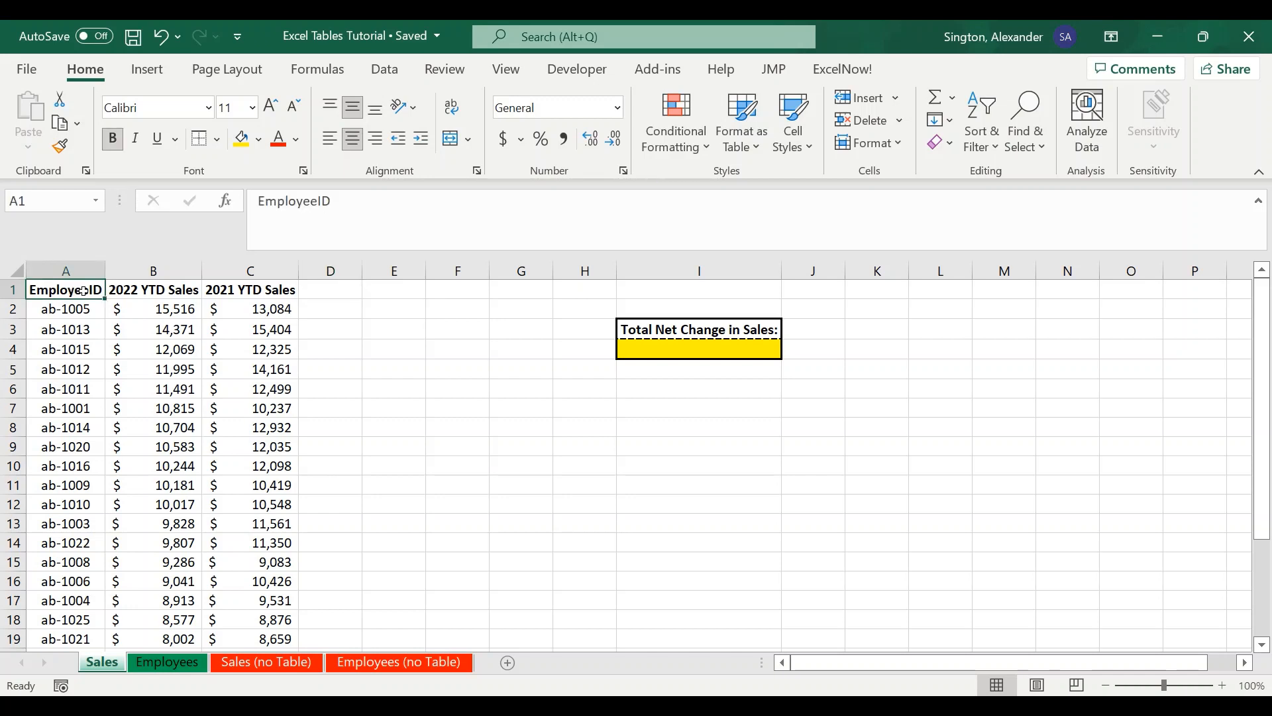
key("ctrl+shift+Right")
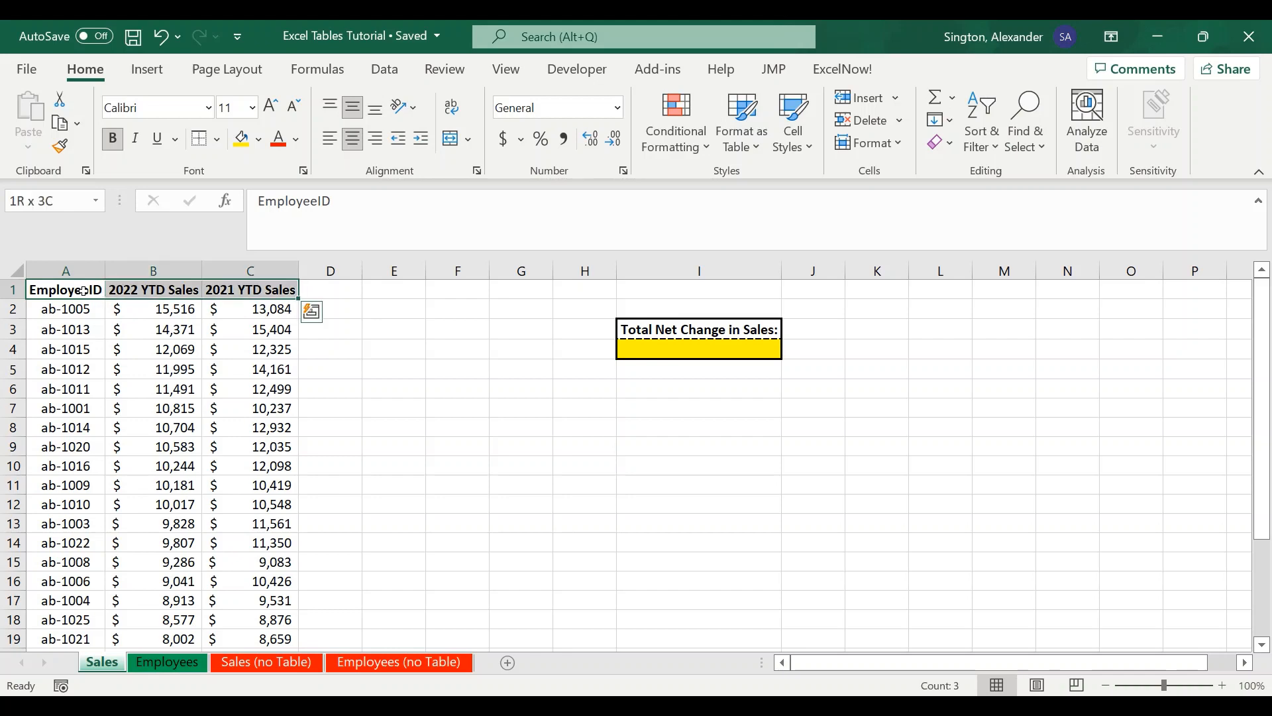
key("ctrl+shift+Down")
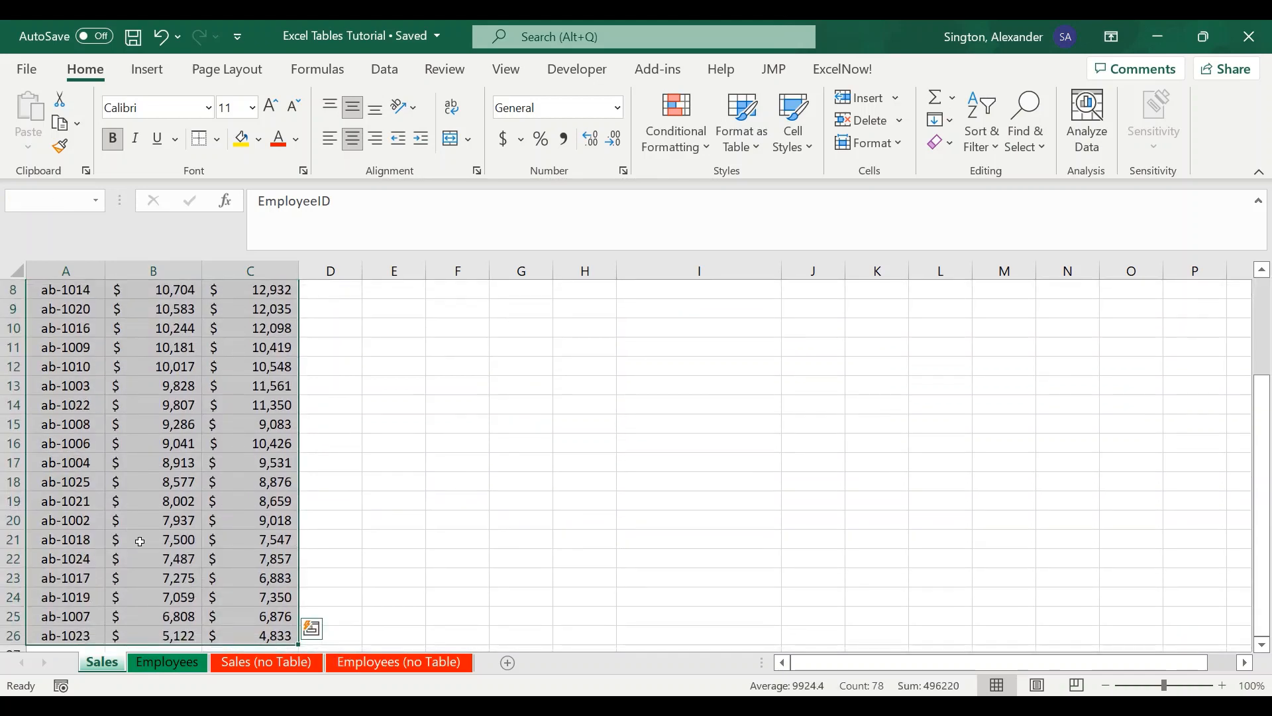
scroll(139, 542, "down", 2)
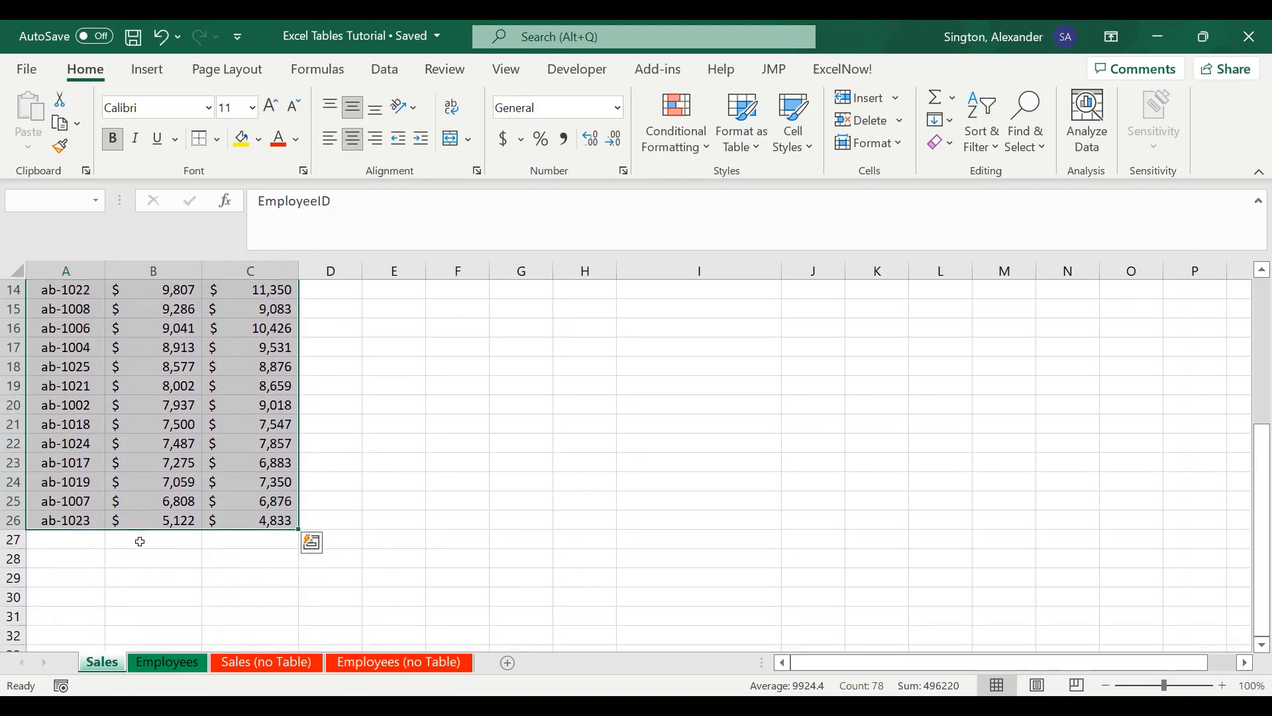
scroll(139, 542, "up", 3)
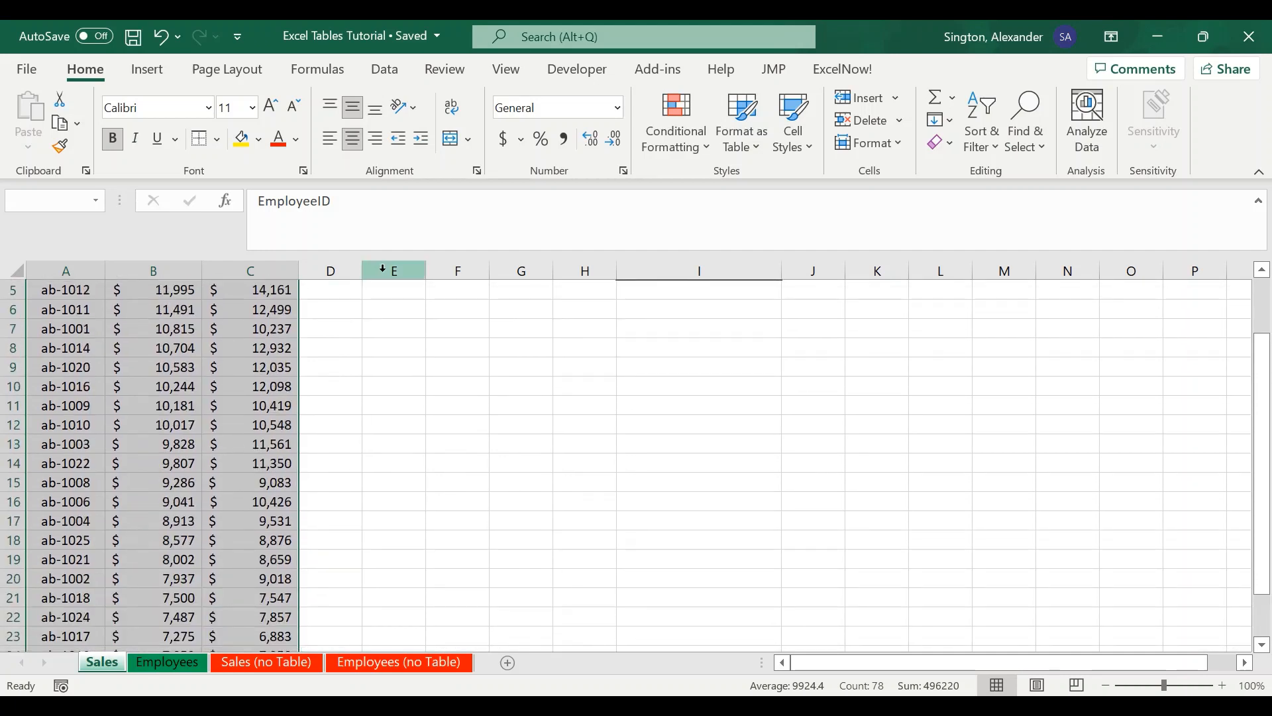
left_click(154, 73)
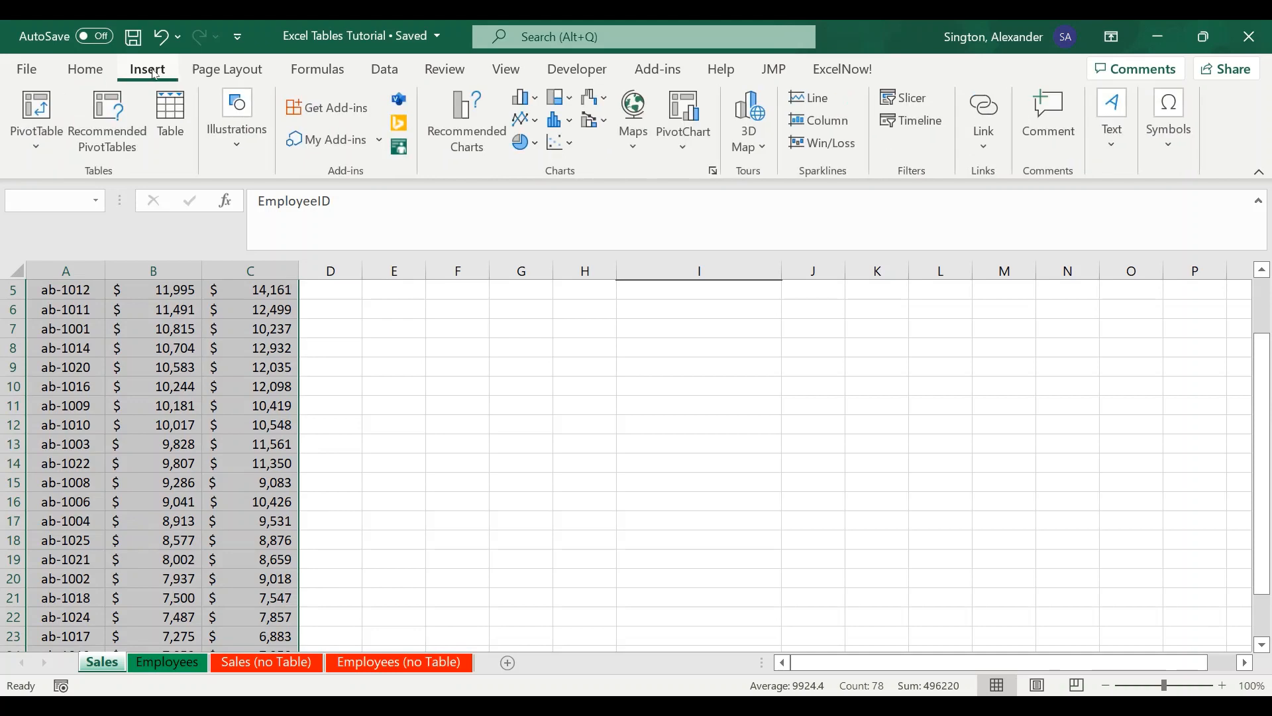
left_click(180, 132)
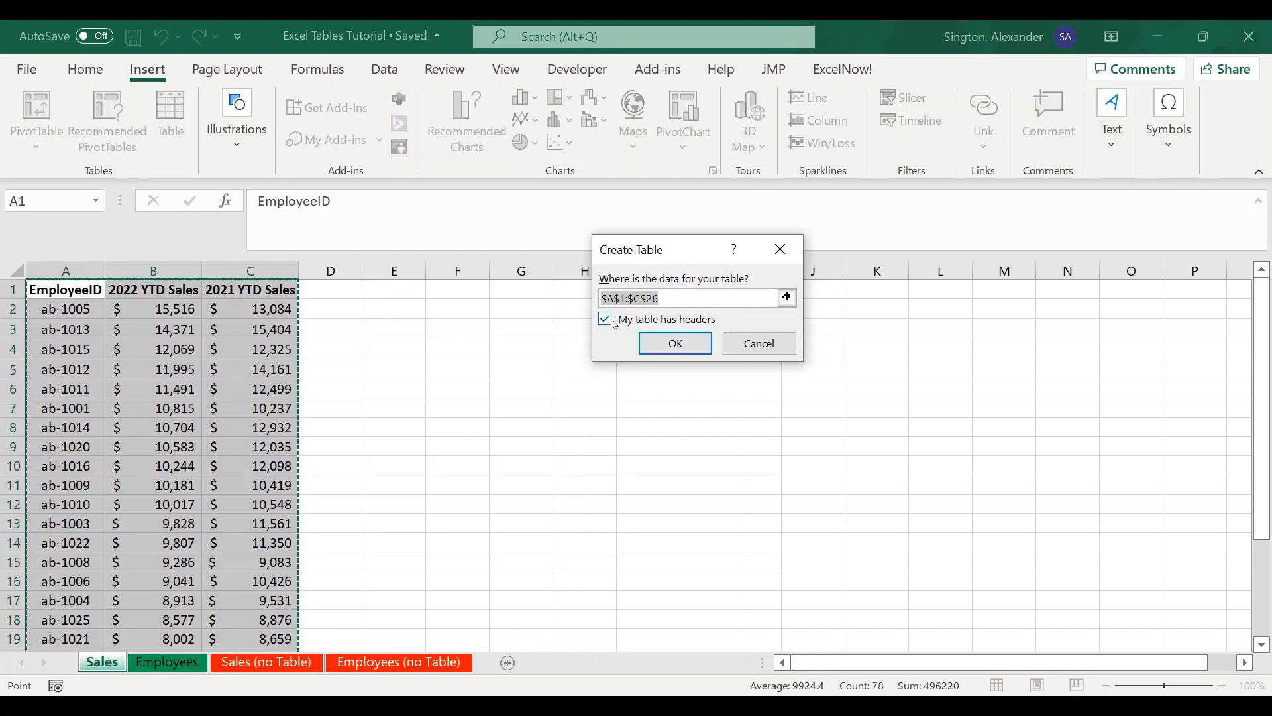
key("alt+m")
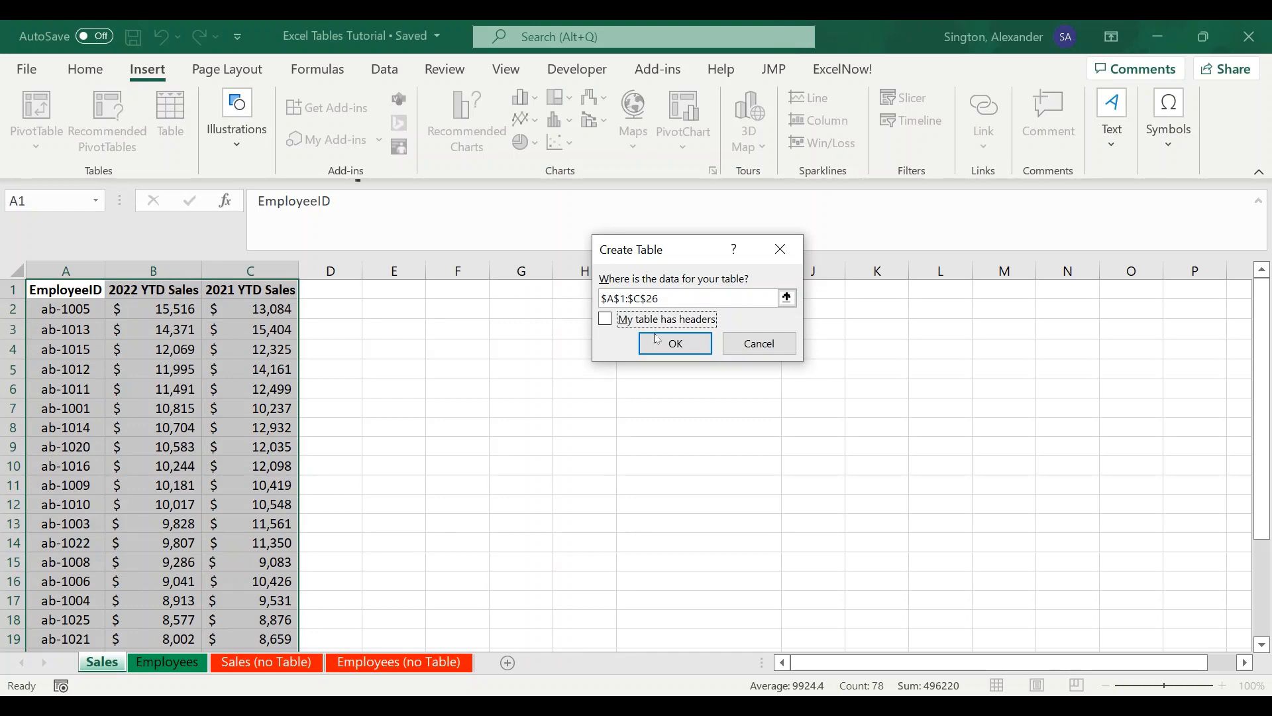
left_click(606, 319)
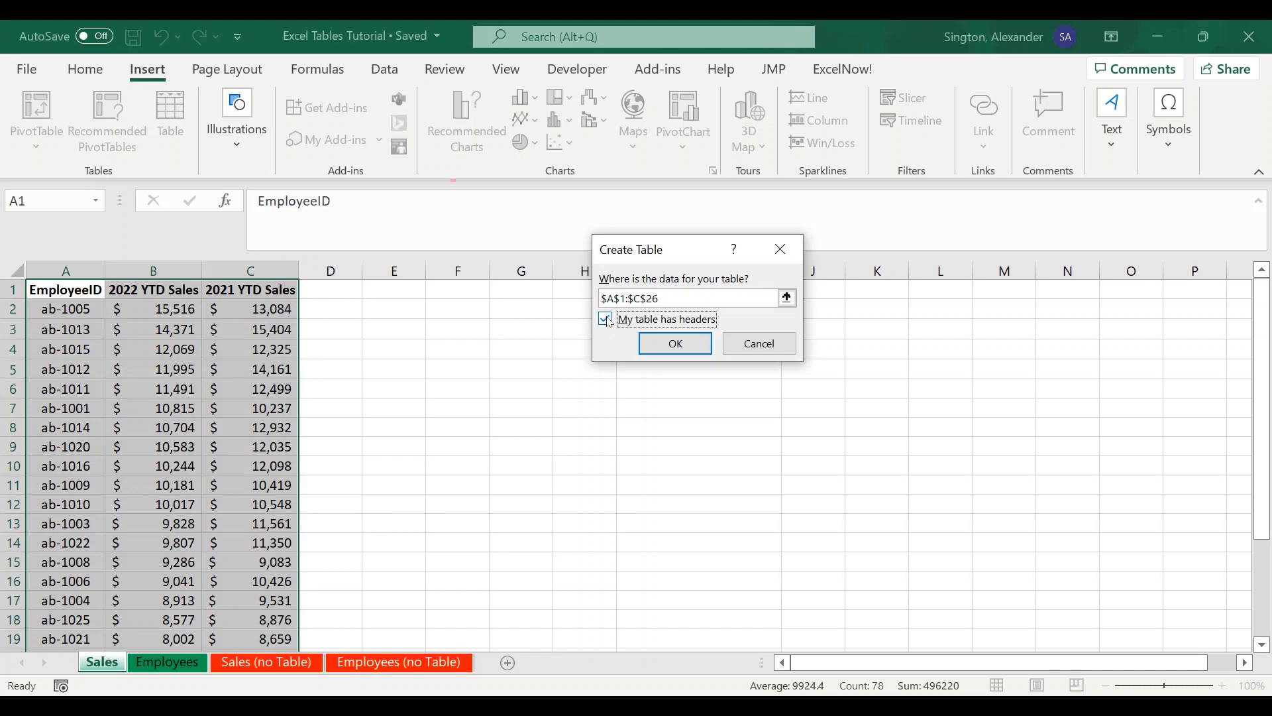
left_click(675, 343)
- Rename the new table as Sales
left_click(206, 380)
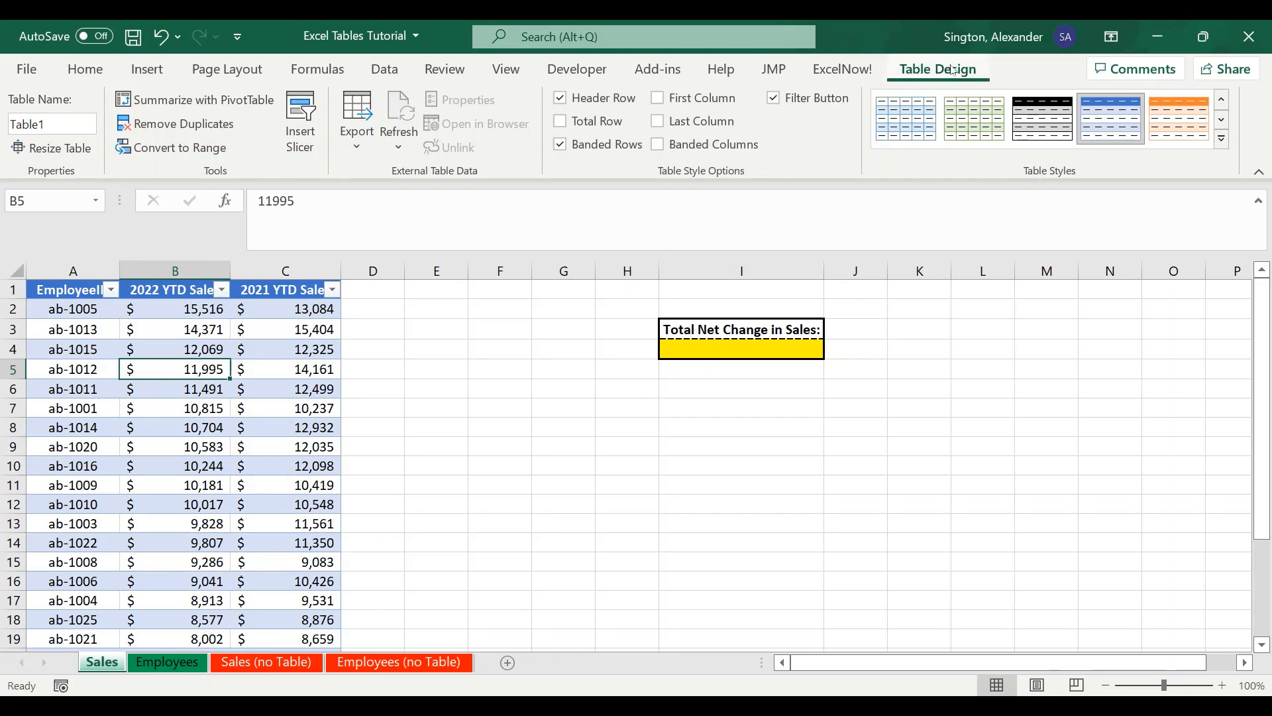
left_click(64, 125)
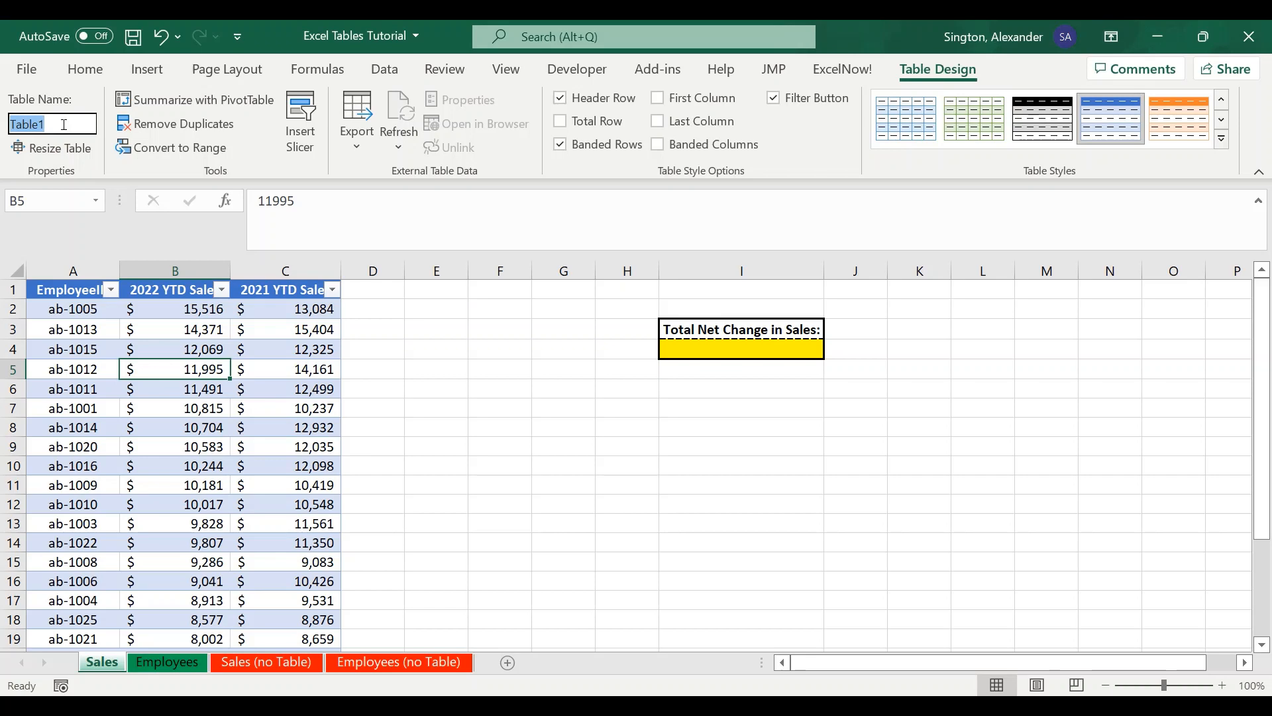
type("Sales")
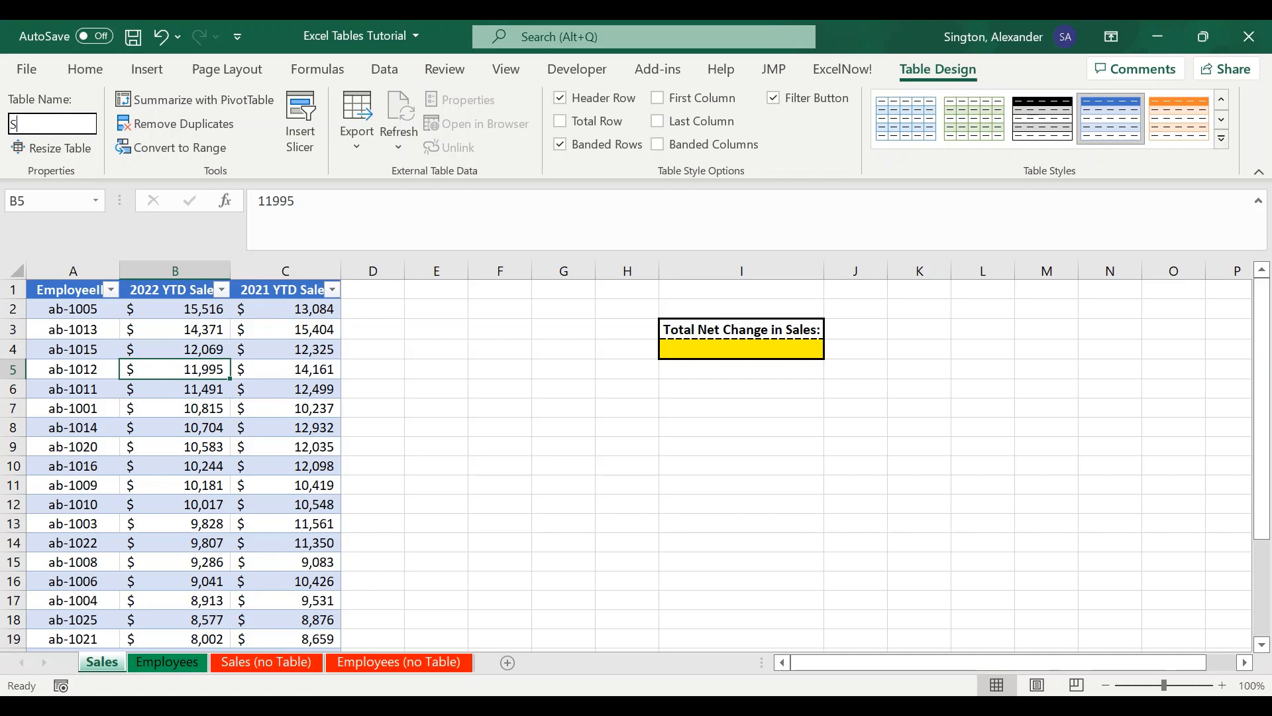
key("Return")
- On the Employees sheet, convert the data range A1:C29 into a table with headers
left_click(169, 662)
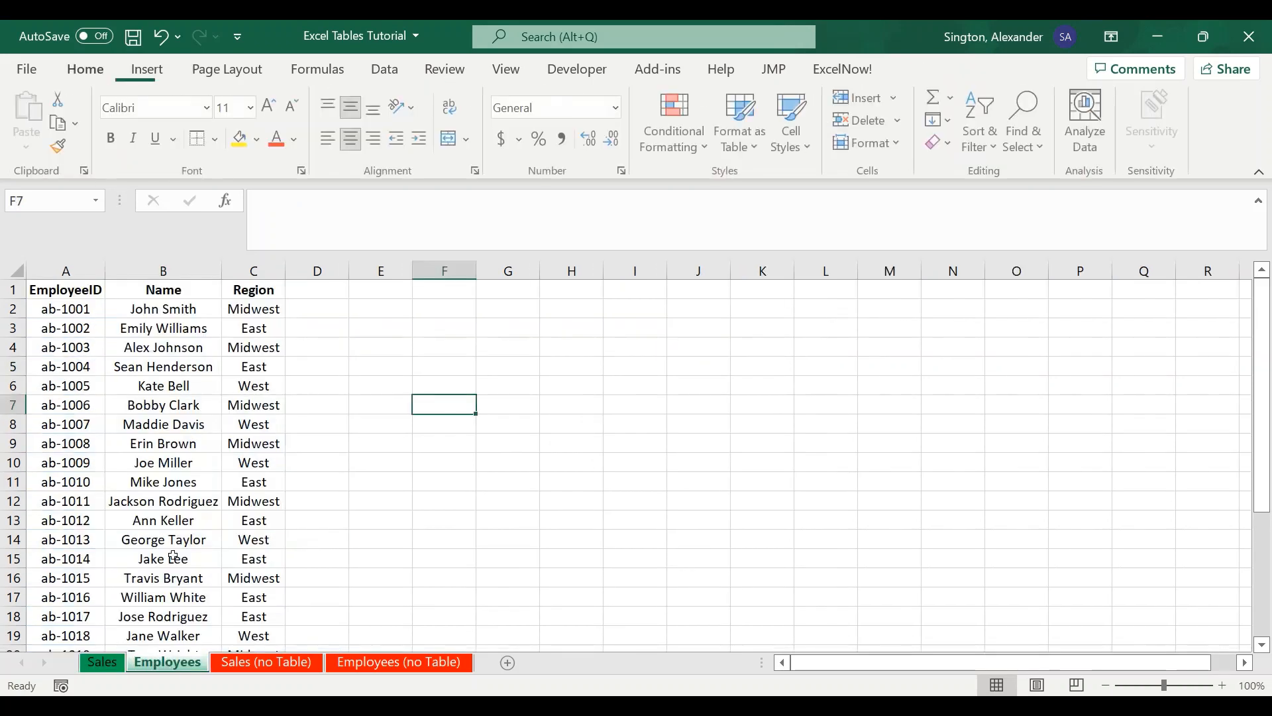
left_click(55, 291)
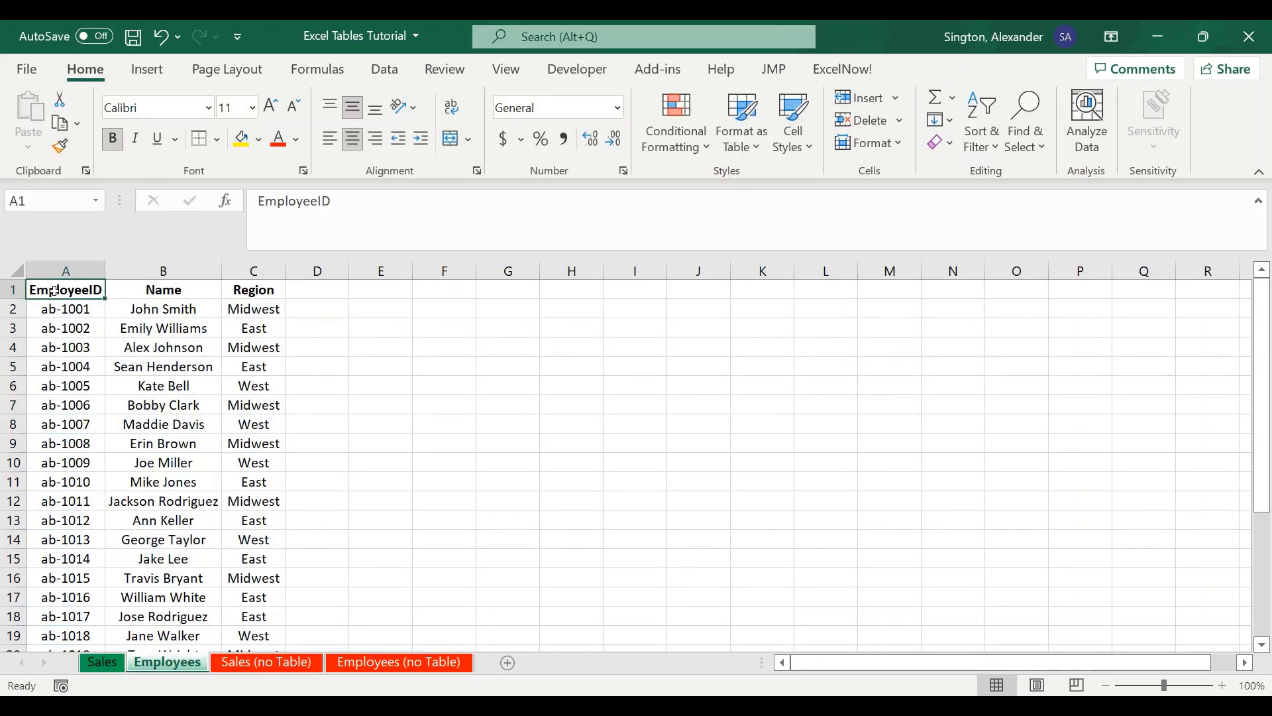
key("ctrl+shift+Right")
key("ctrl+shift+Down")
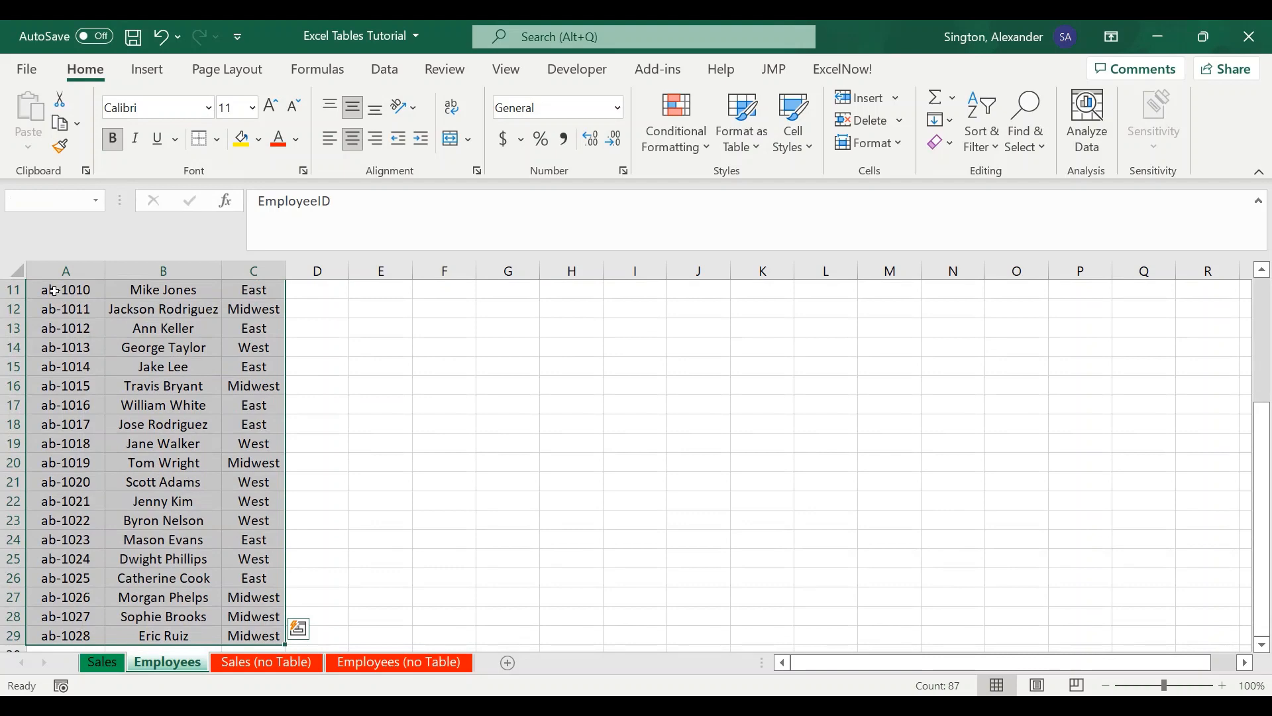
key("ctrl+t")
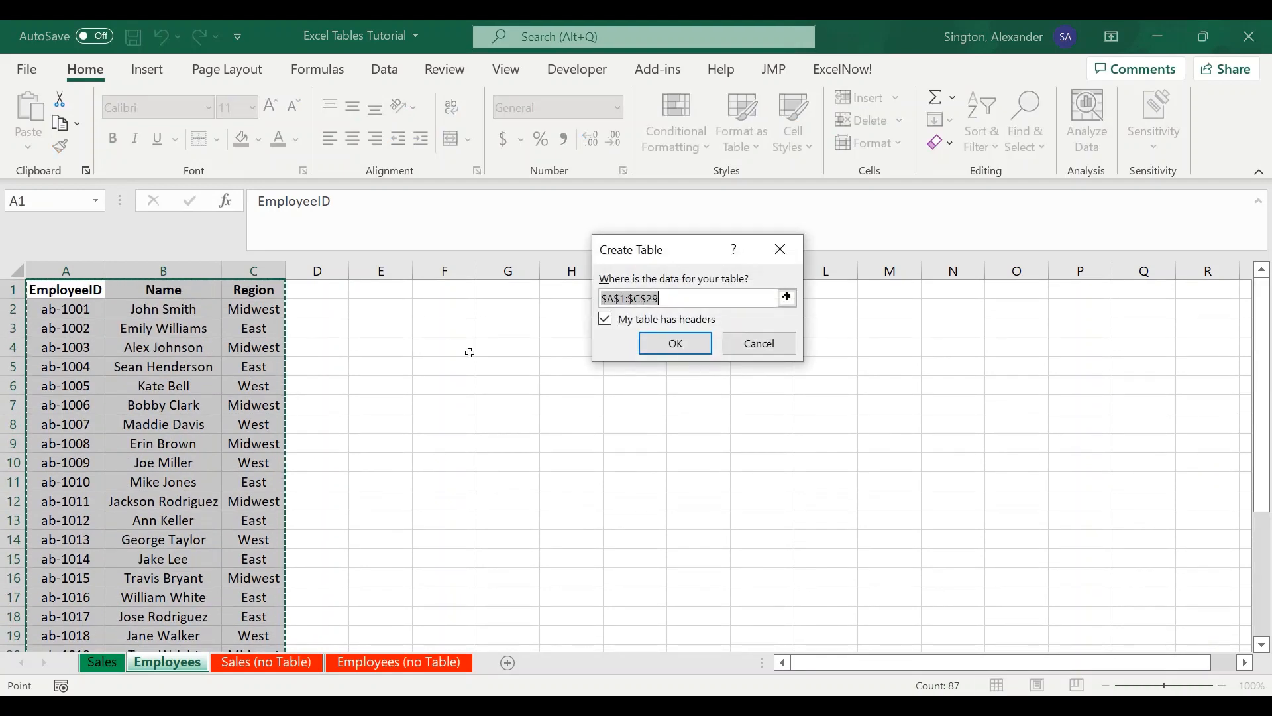
left_click(675, 342)
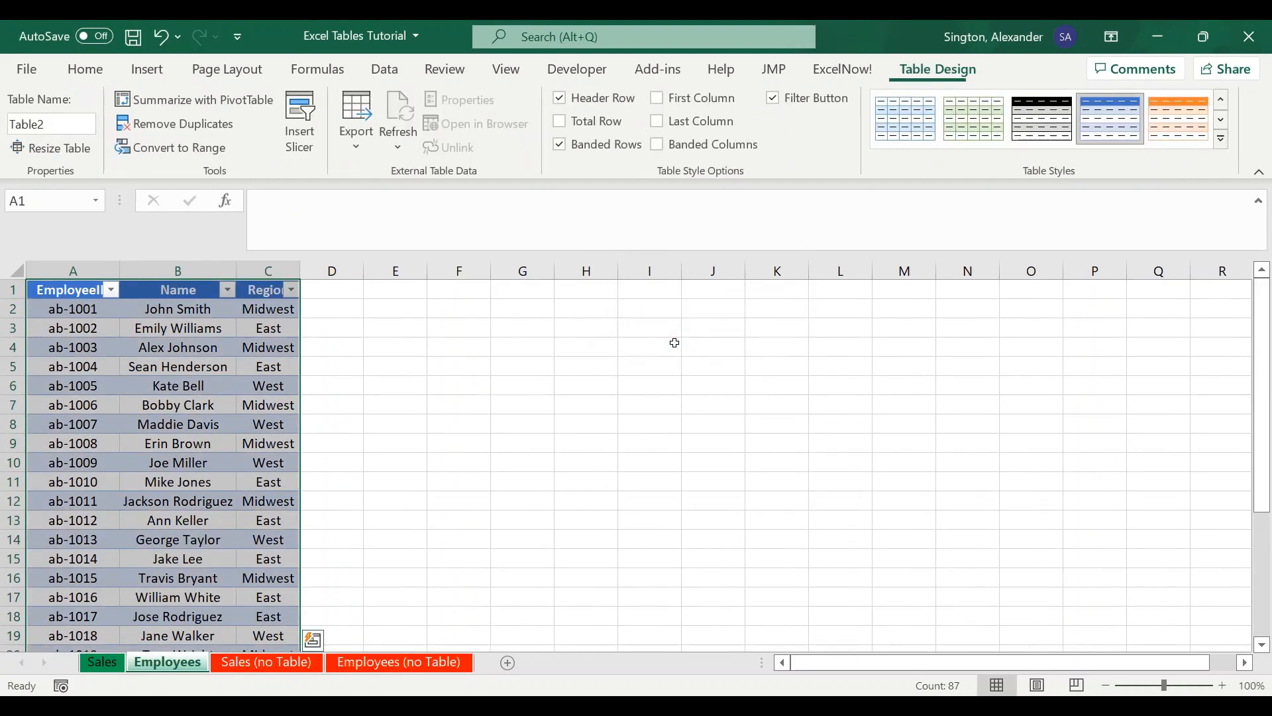
- Rename the Employees sheet's table as Employees
left_click(58, 128)
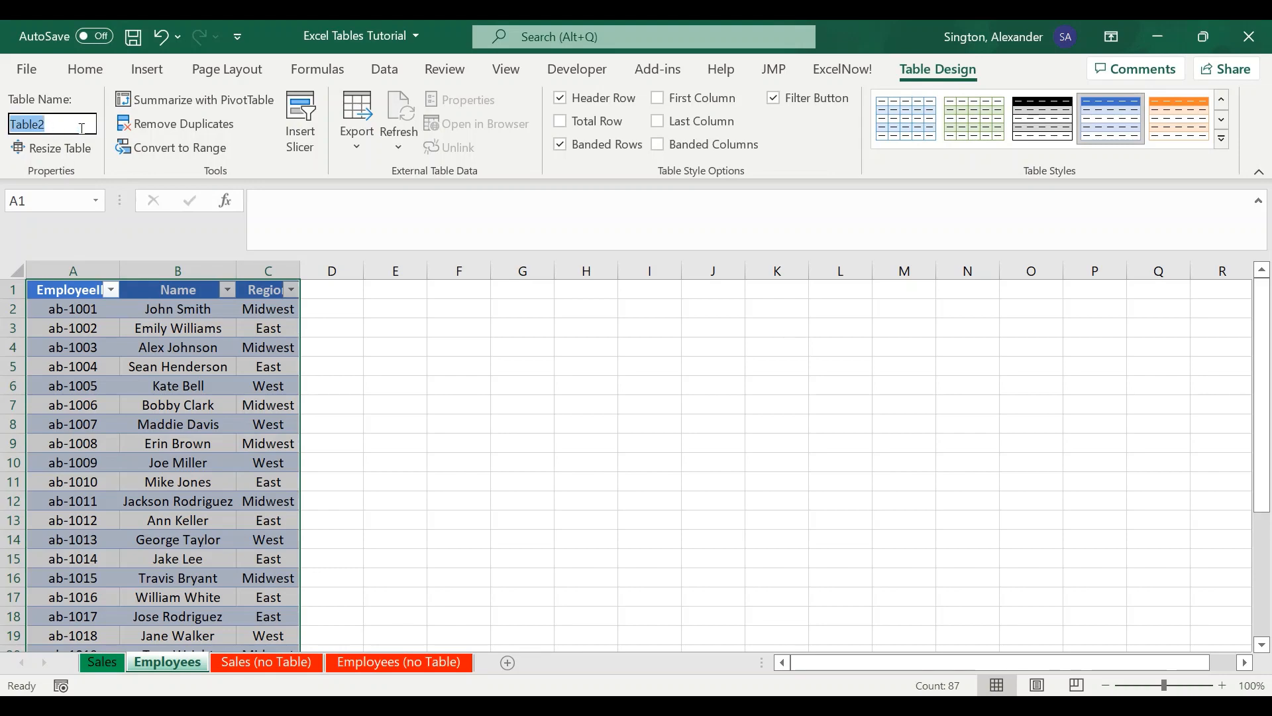
type("Employees")
key("Return")
left_click(400, 404)
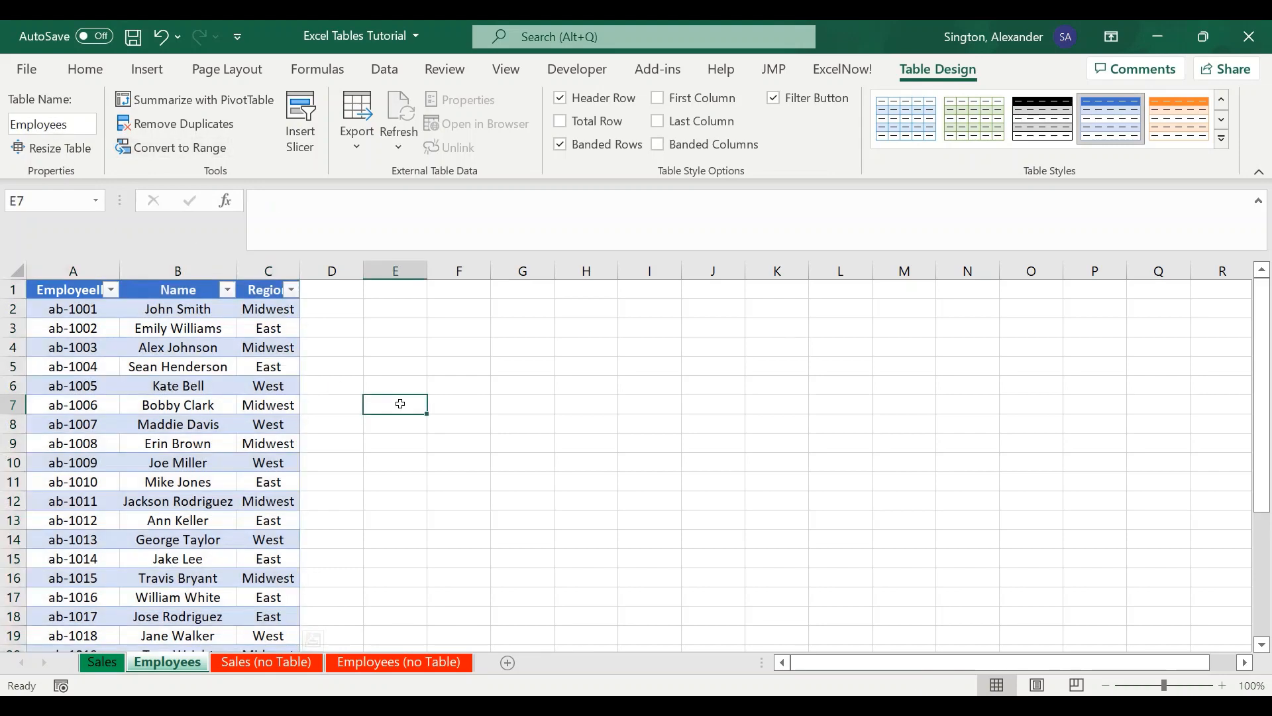
- Add a new column header Delta in D1 next to the Sales table
left_click(103, 662)
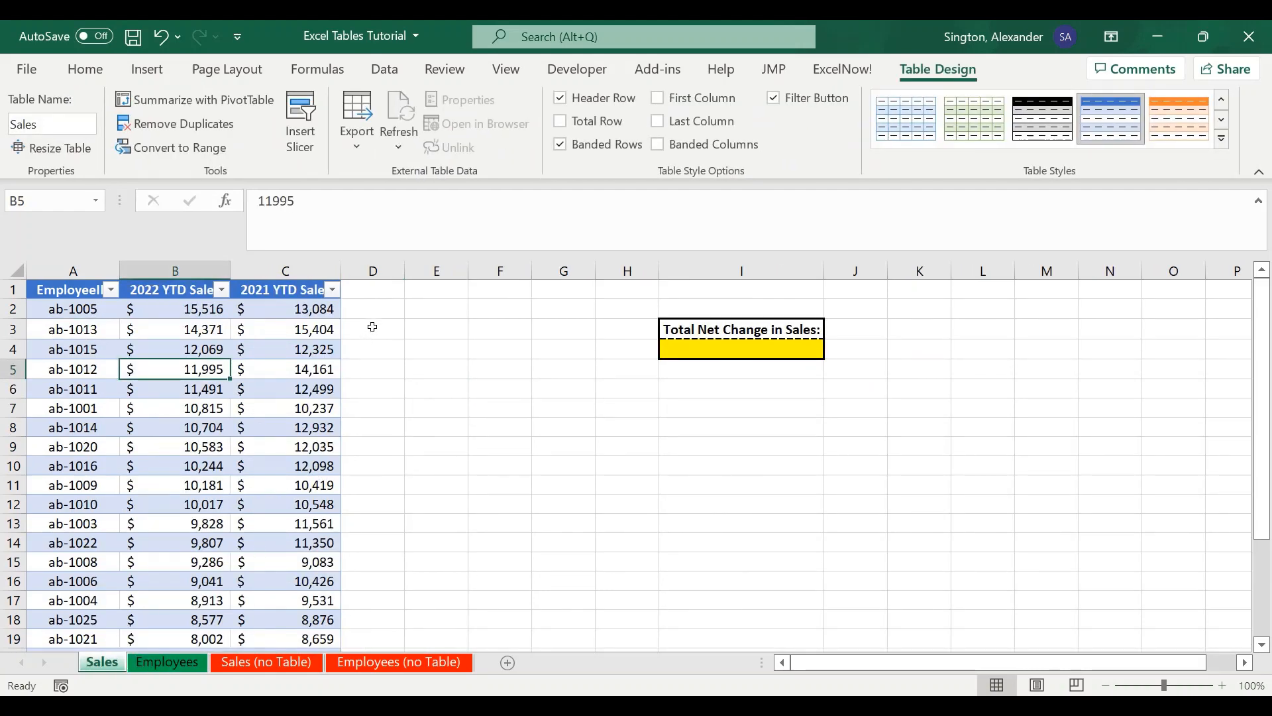
left_click_drag(178, 309, 336, 313)
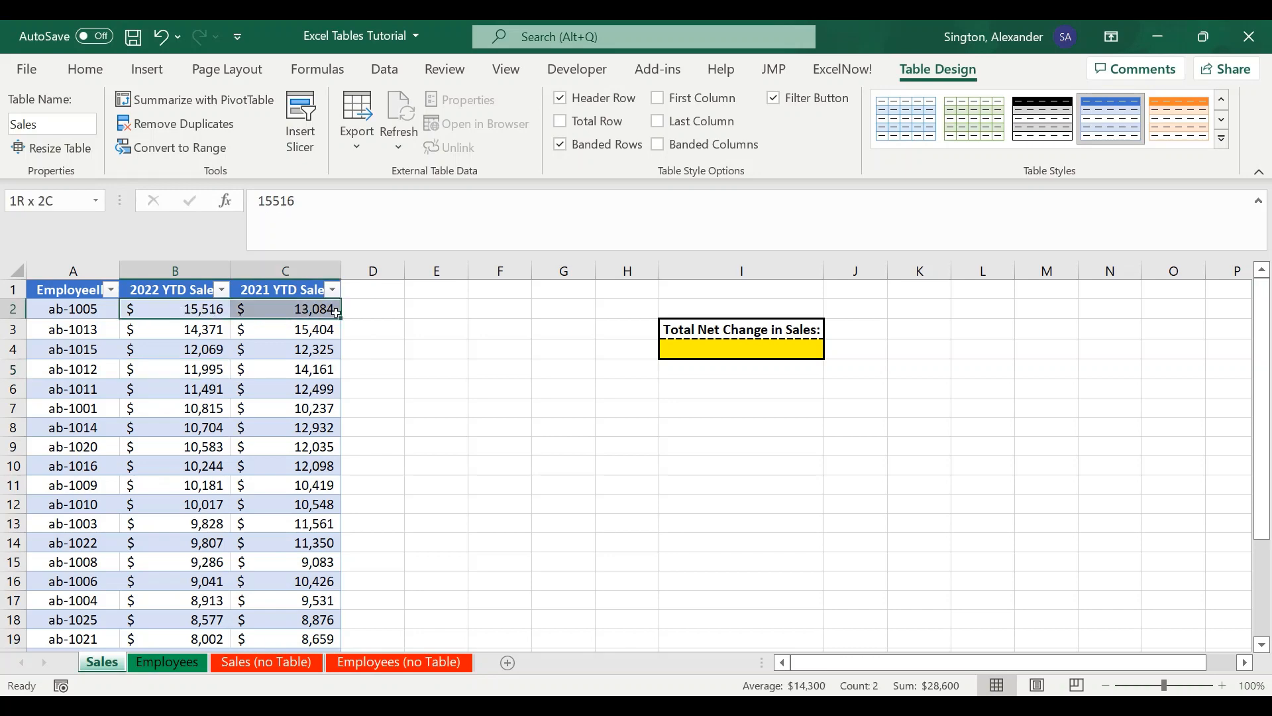
left_click(380, 283)
type("De")
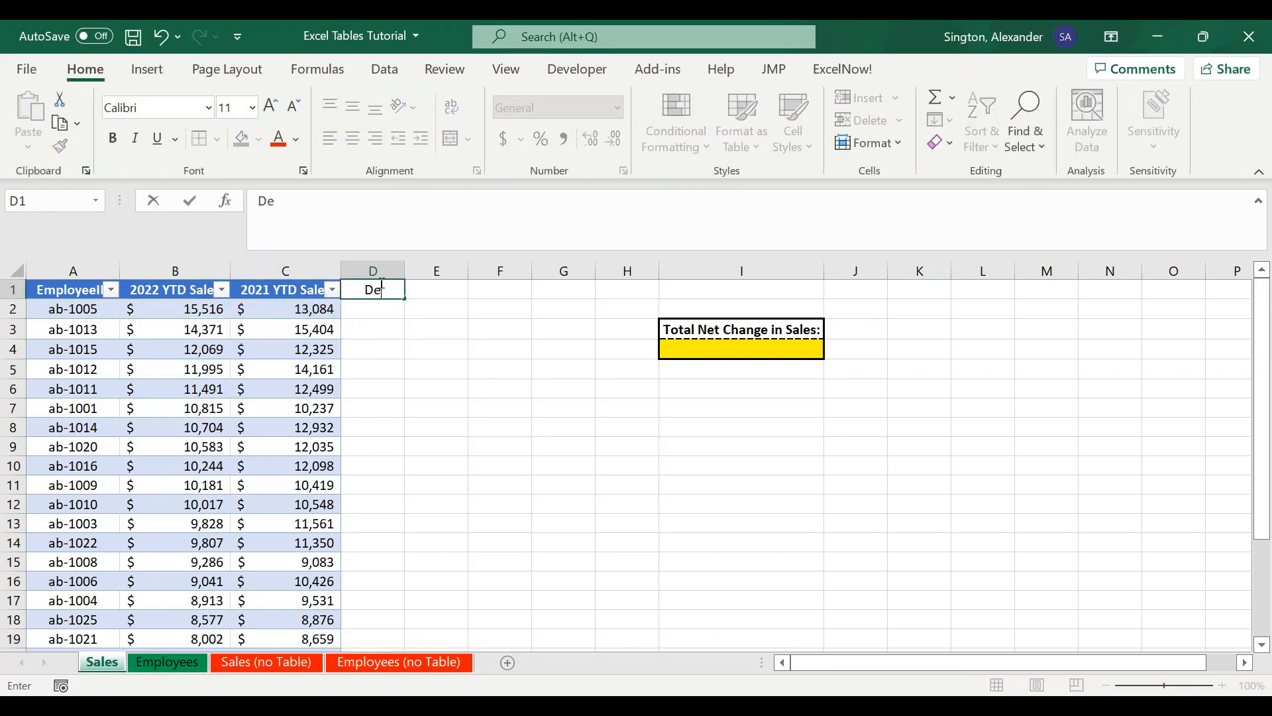
type("lta")
key("Return")
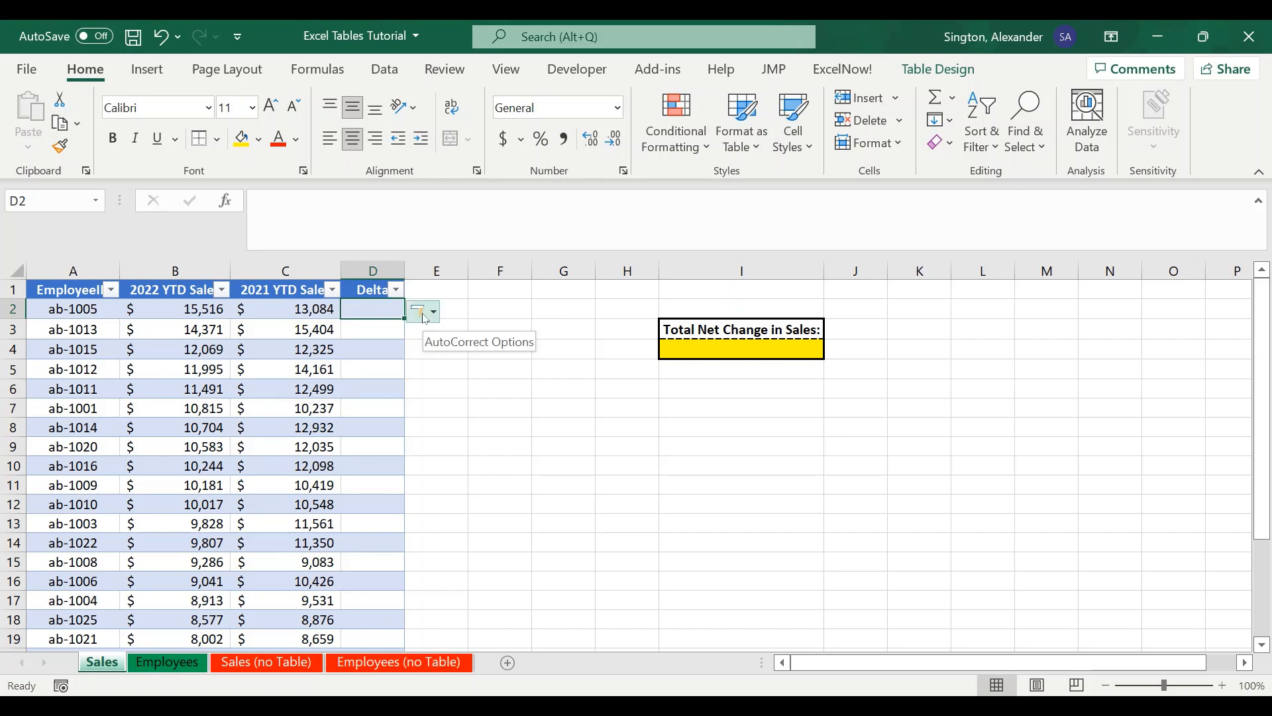
- Fill the Delta column with the formula 2022 YTD Sales minus 2021 YTD Sales using structured references
type("=")
left_click(184, 309)
type("-")
left_click(269, 310)
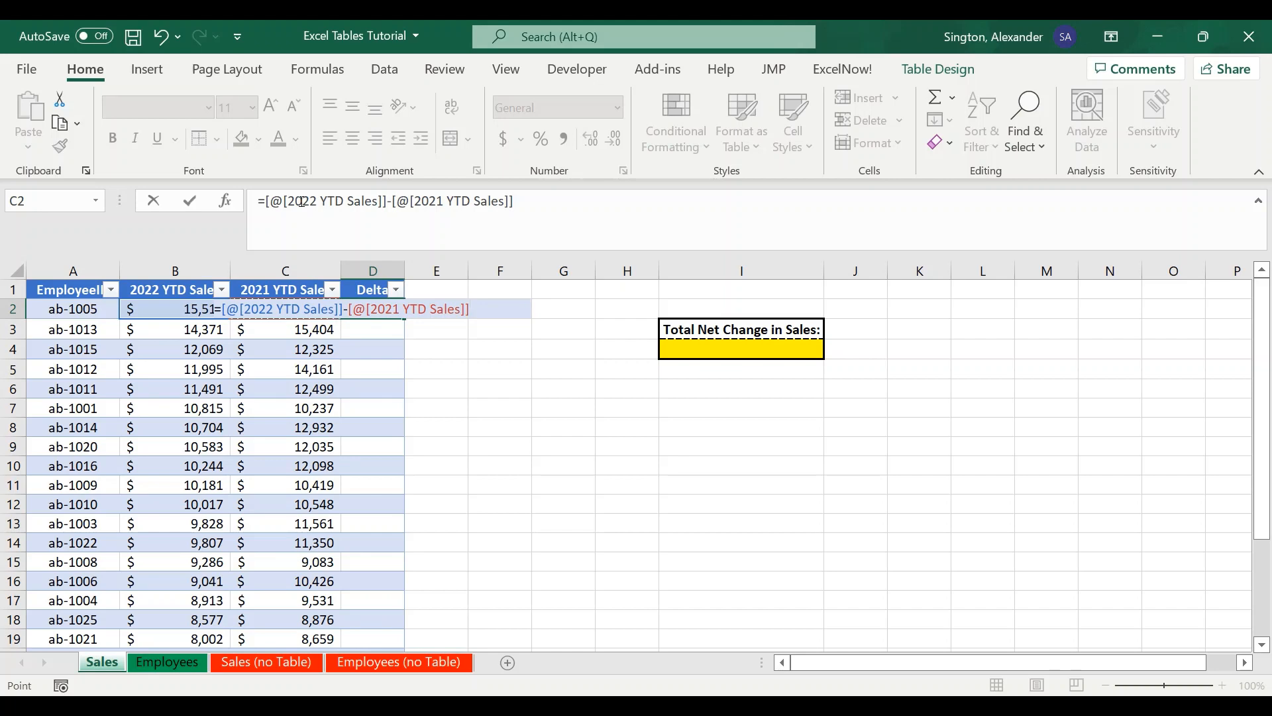
key("Return")
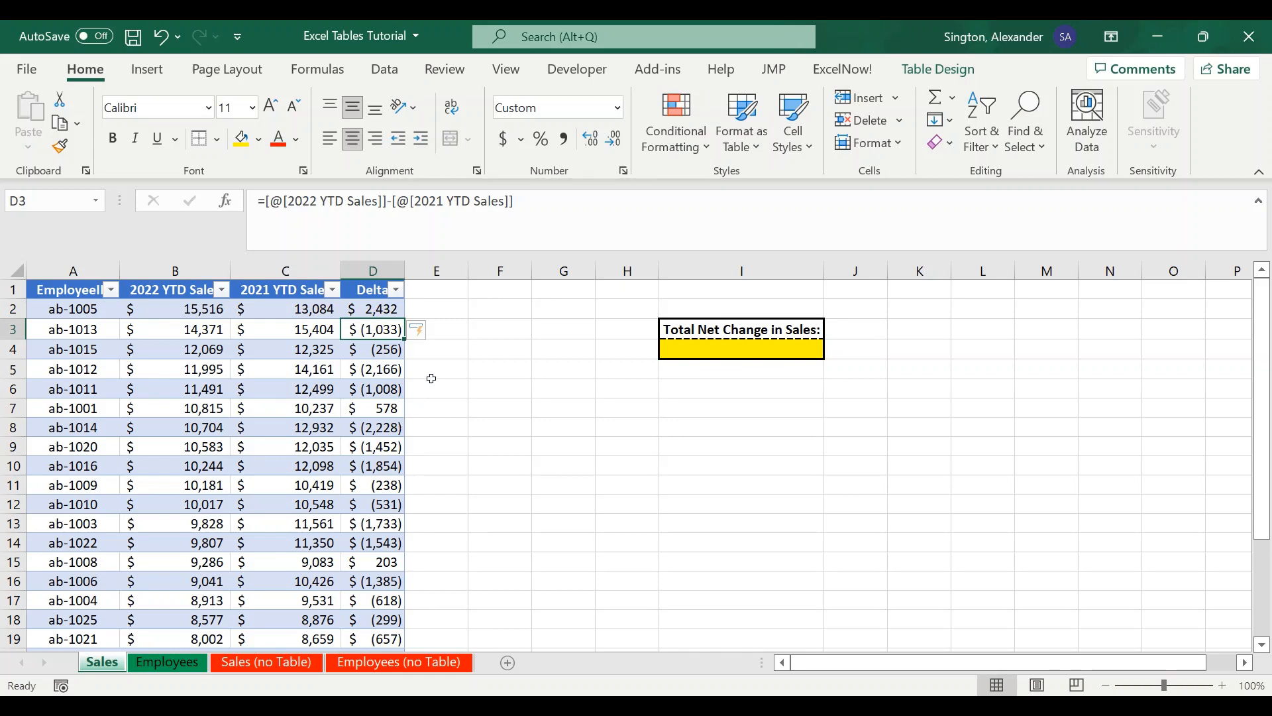
- Select the name and region cells in the Employees table, then return to the Sales sheet
left_click(174, 666)
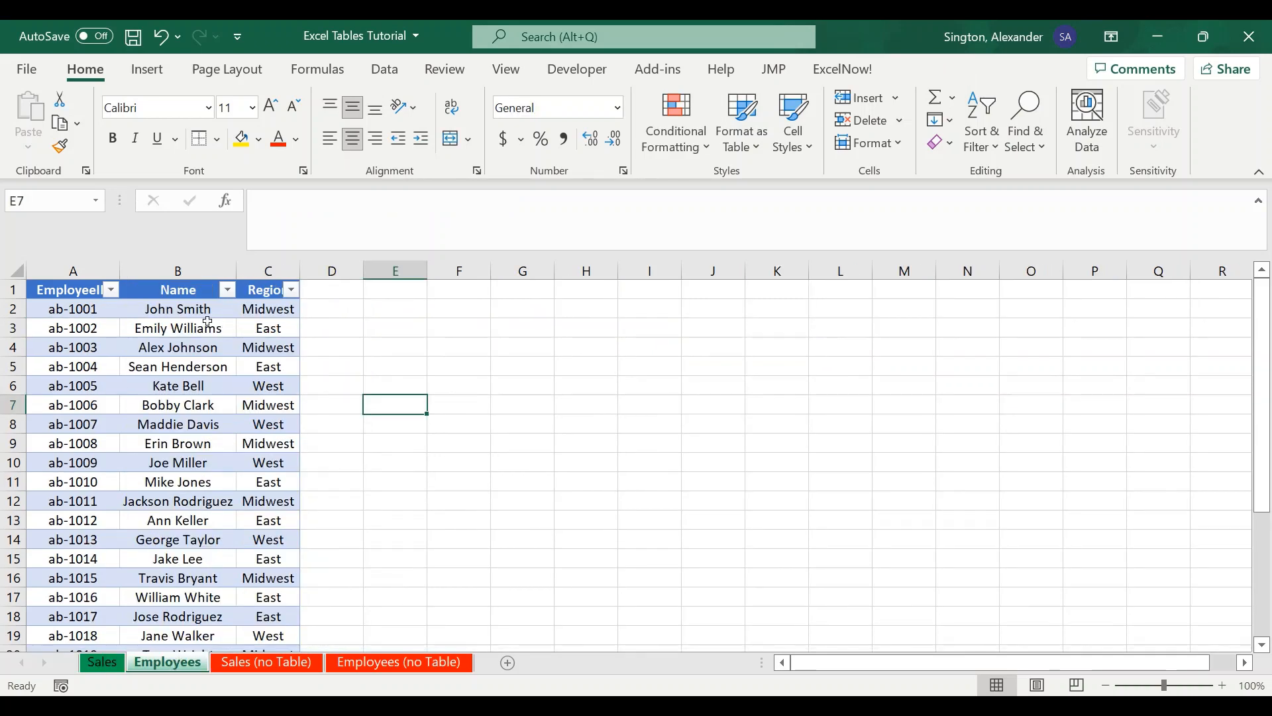
left_click(188, 312)
left_click_drag(187, 312, 190, 500)
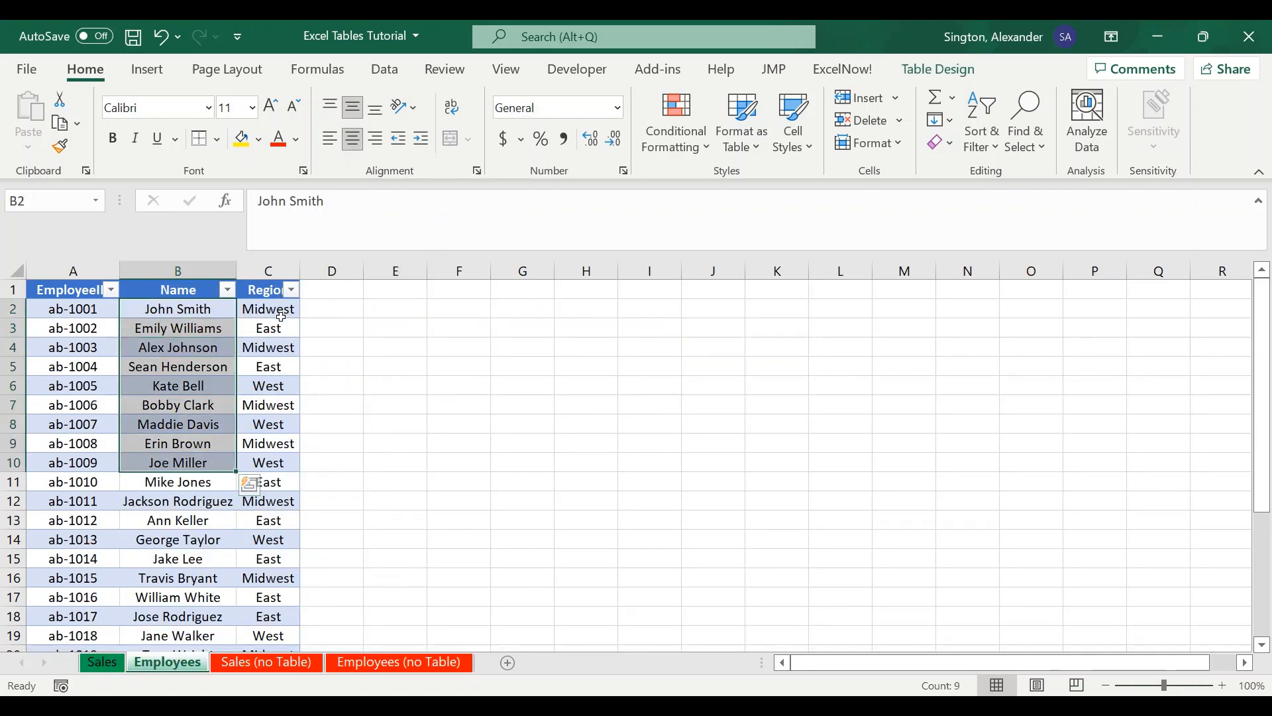
left_click_drag(282, 311, 286, 497)
left_click(100, 664)
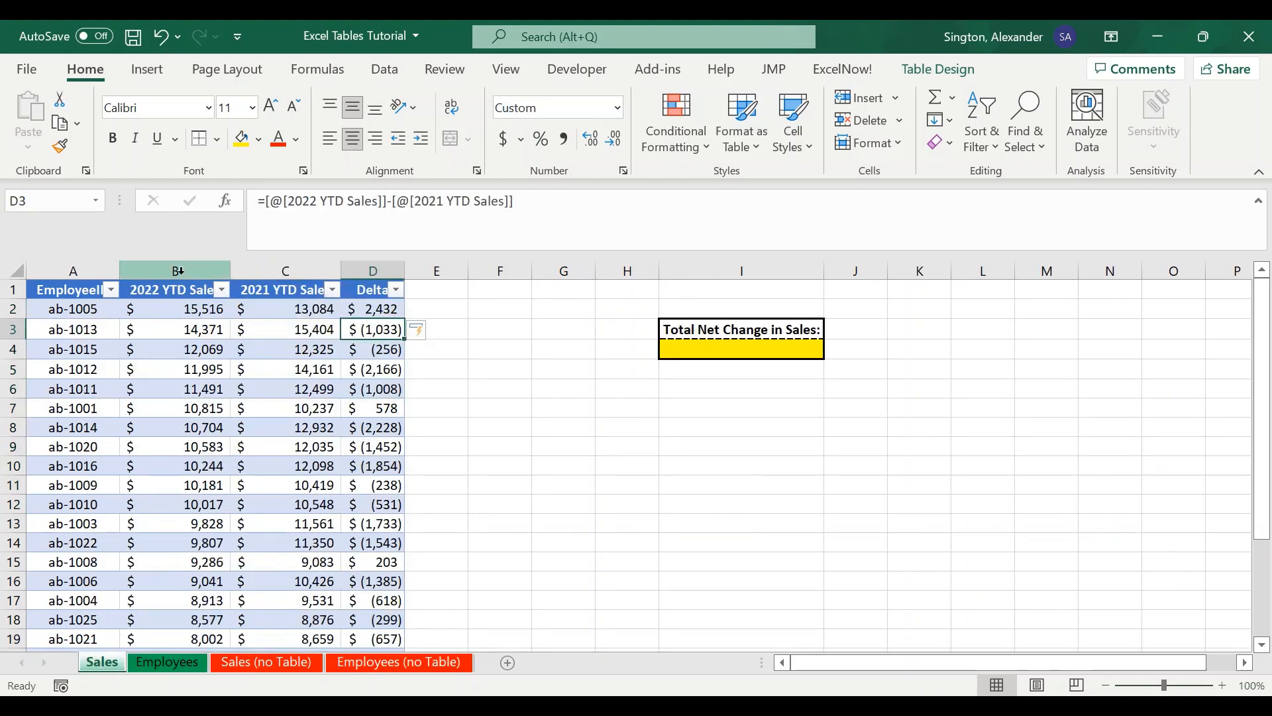
- Insert a table column before 2022 YTD Sales, then delete that column again
right_click(178, 271)
left_click(237, 438)
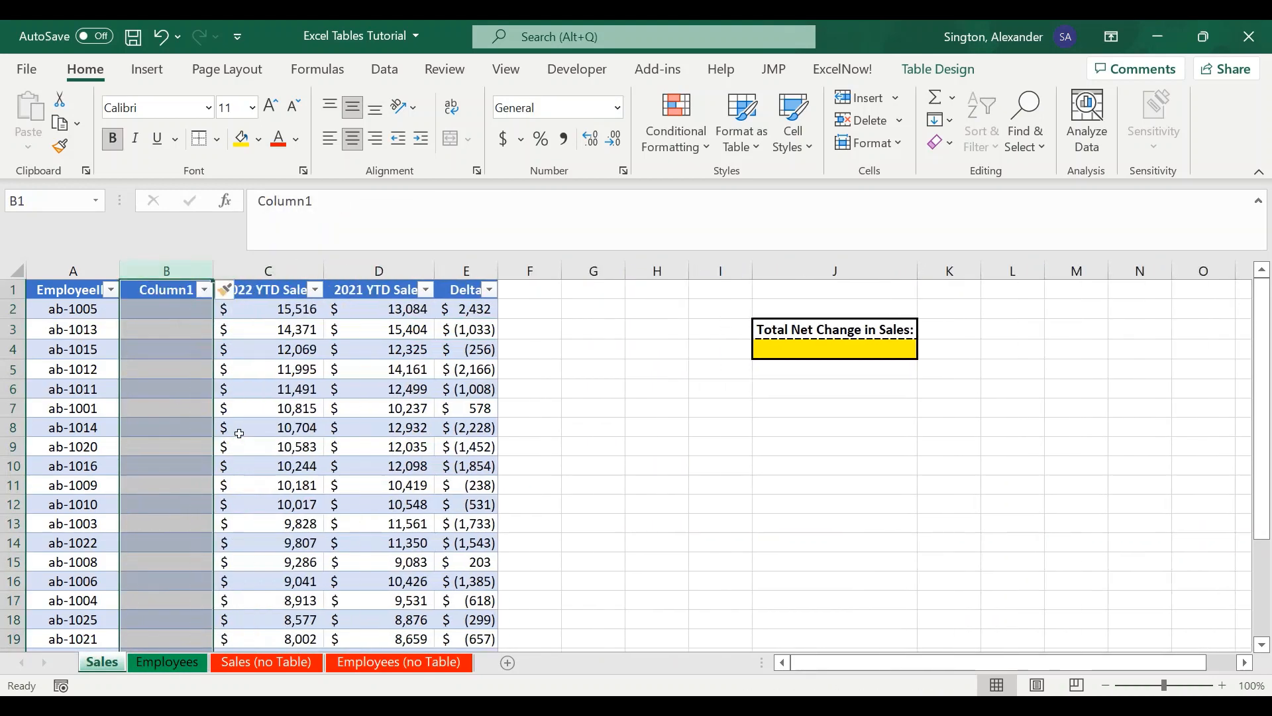
right_click(178, 285)
left_click(232, 477)
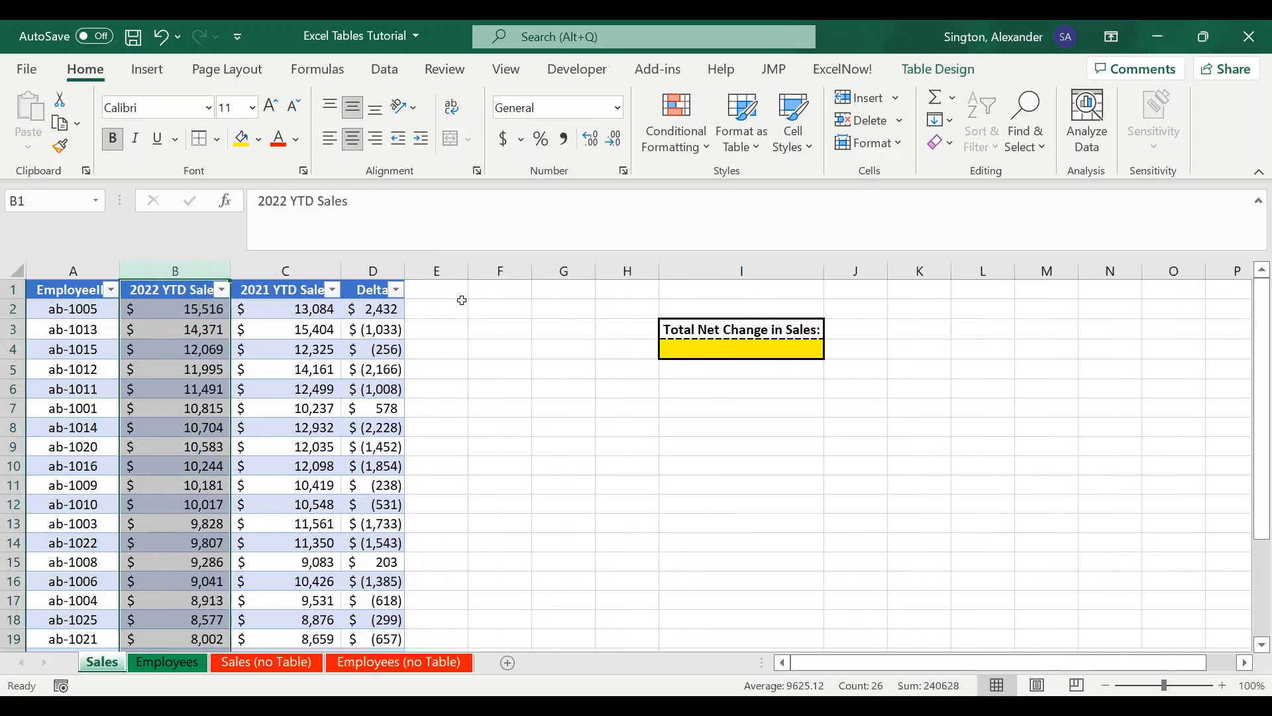
- Select different ranges and header cells within the Sales table
left_click(444, 287)
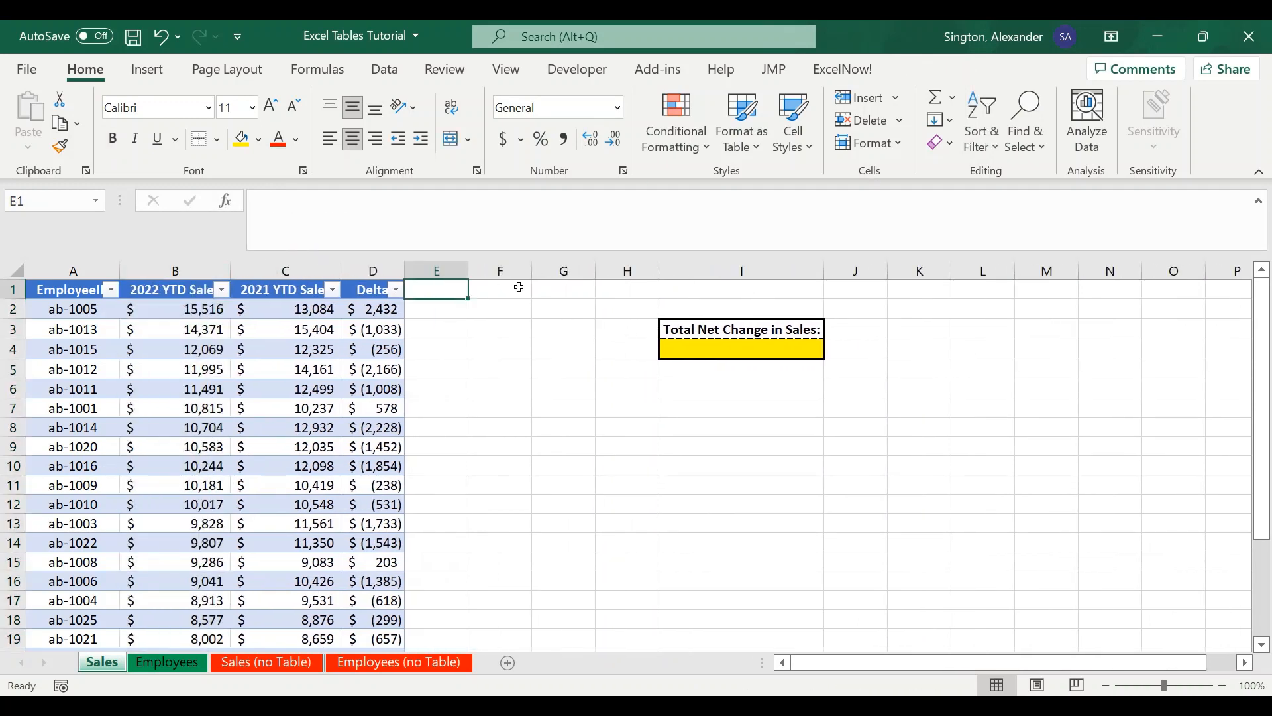
left_click_drag(66, 292, 342, 626)
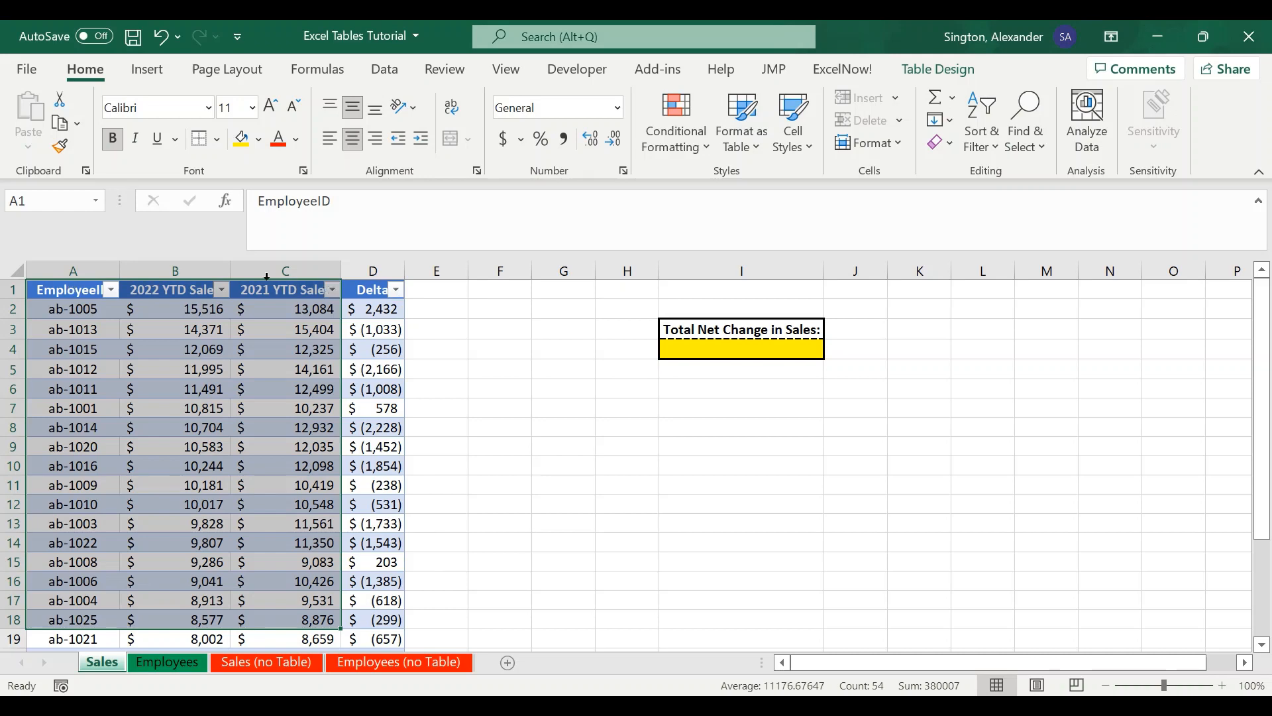
left_click(168, 292)
left_click_drag(82, 293, 142, 292)
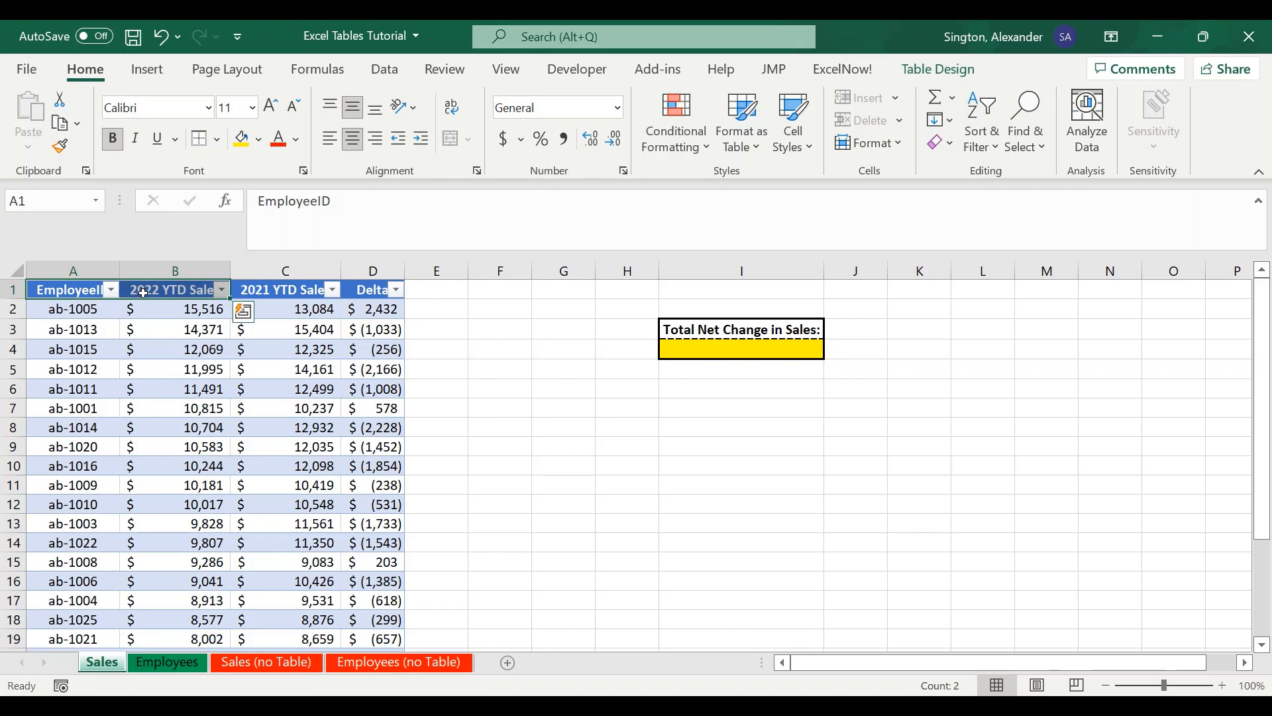
- Add Name and Region columns to the Sales table beside Delta
left_click(432, 289)
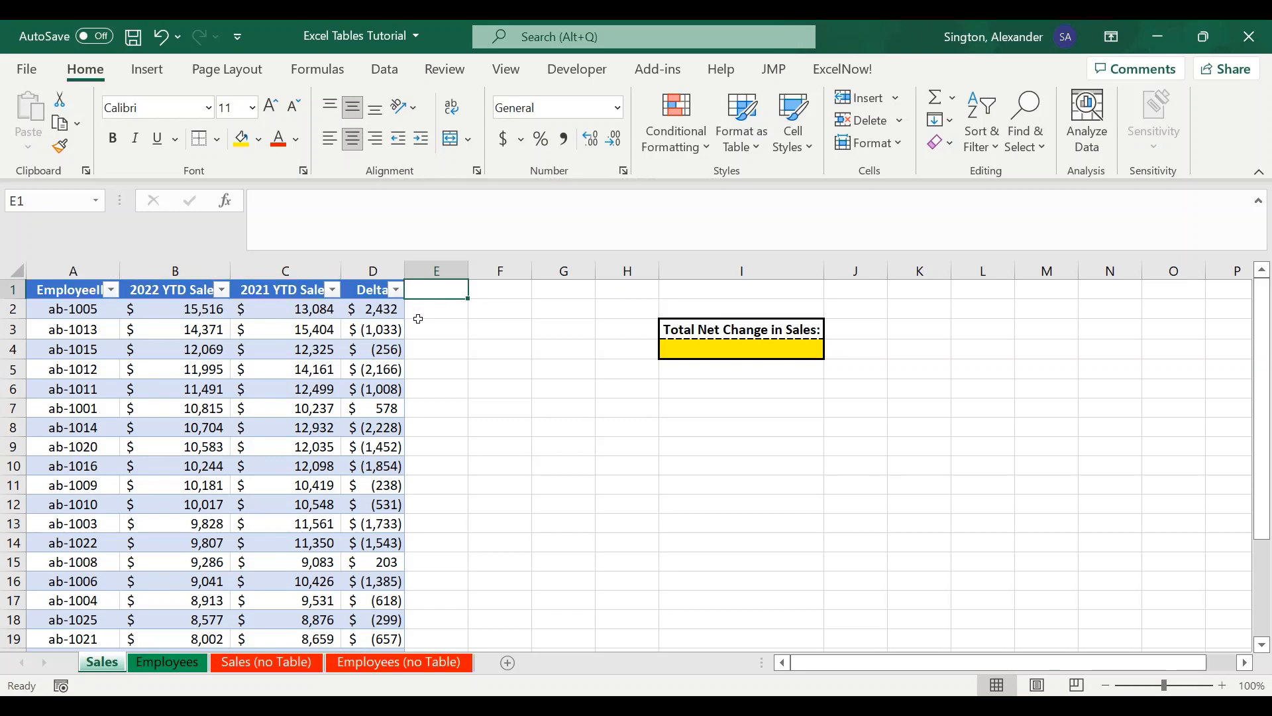
type("Name")
key("Tab")
type("Region")
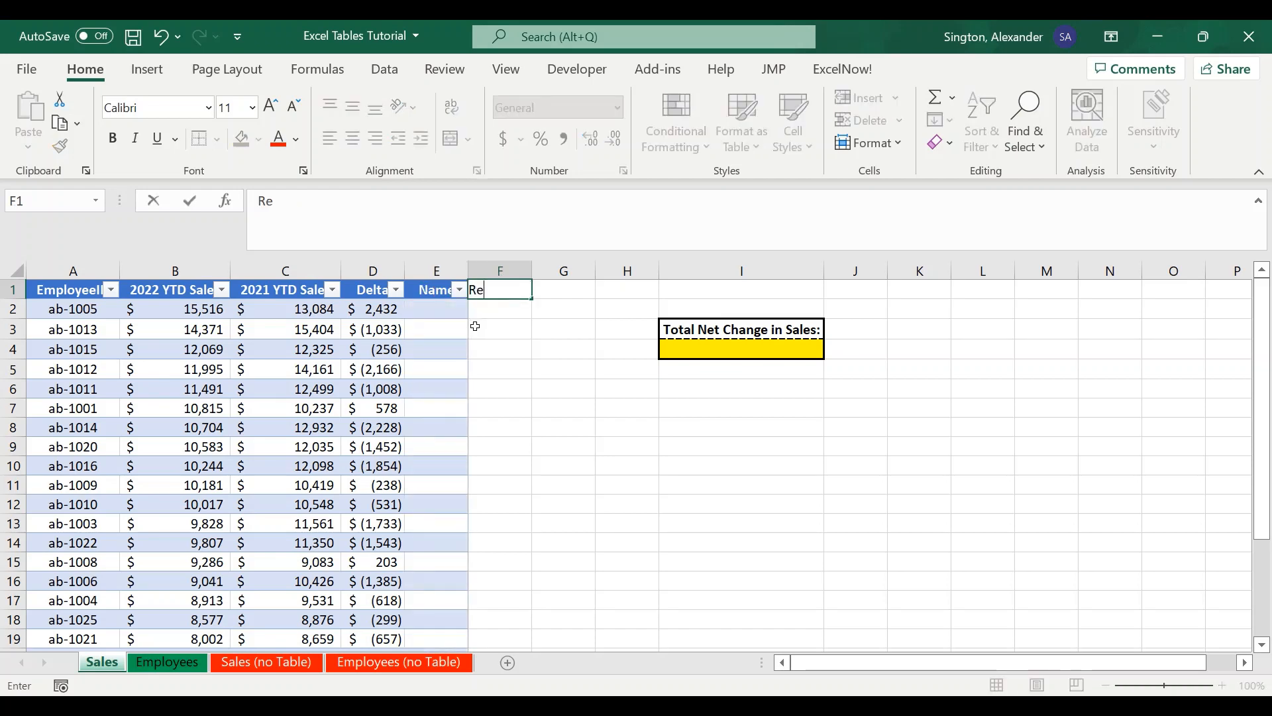
key("Return")
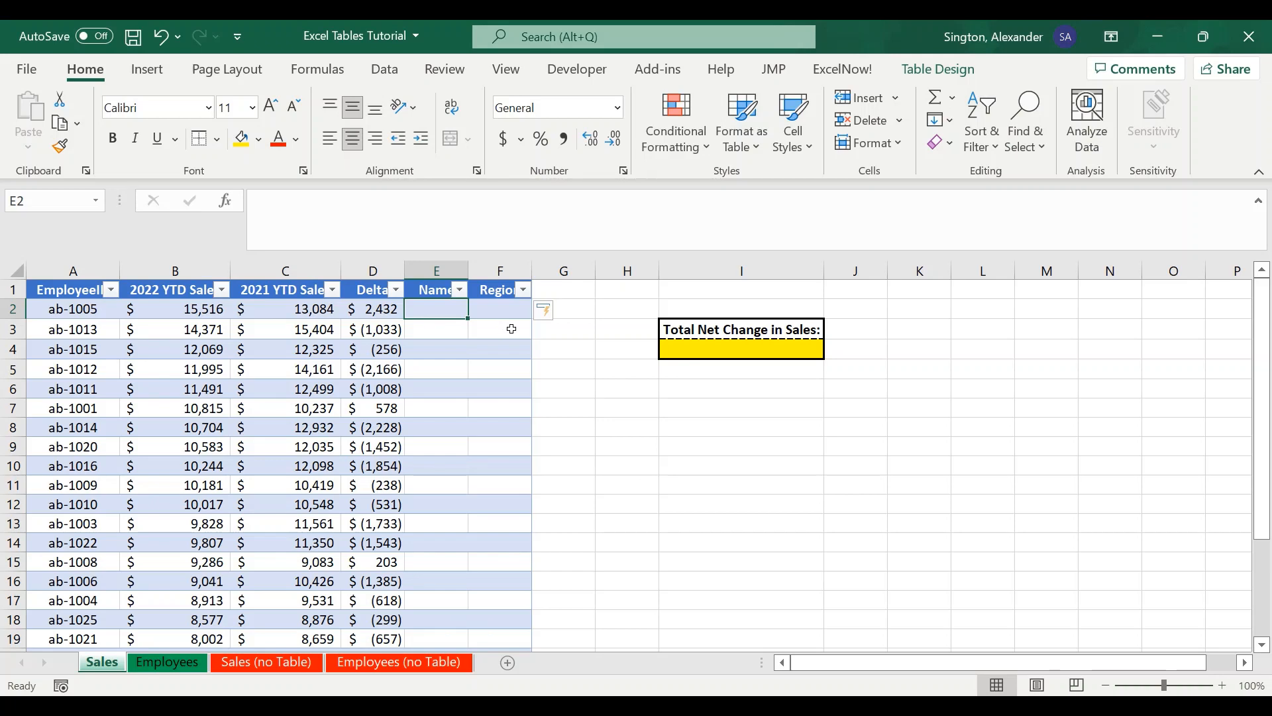
type("=xl")
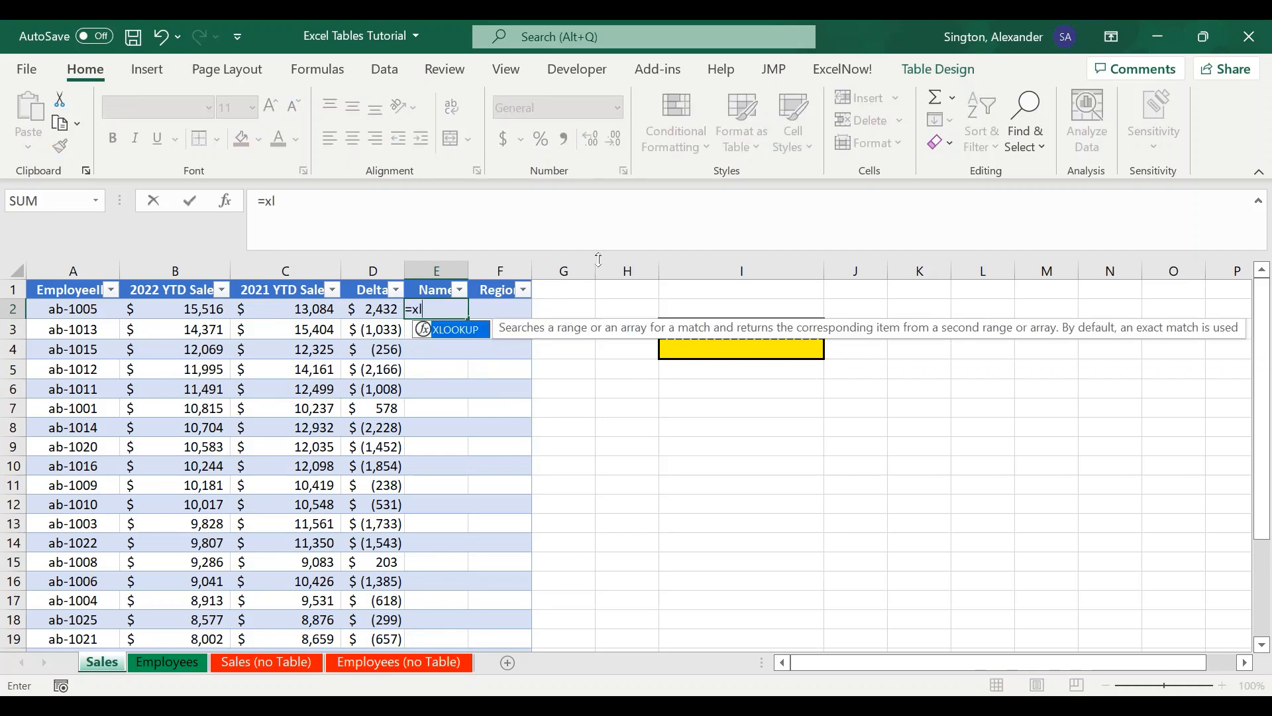
key("Tab")
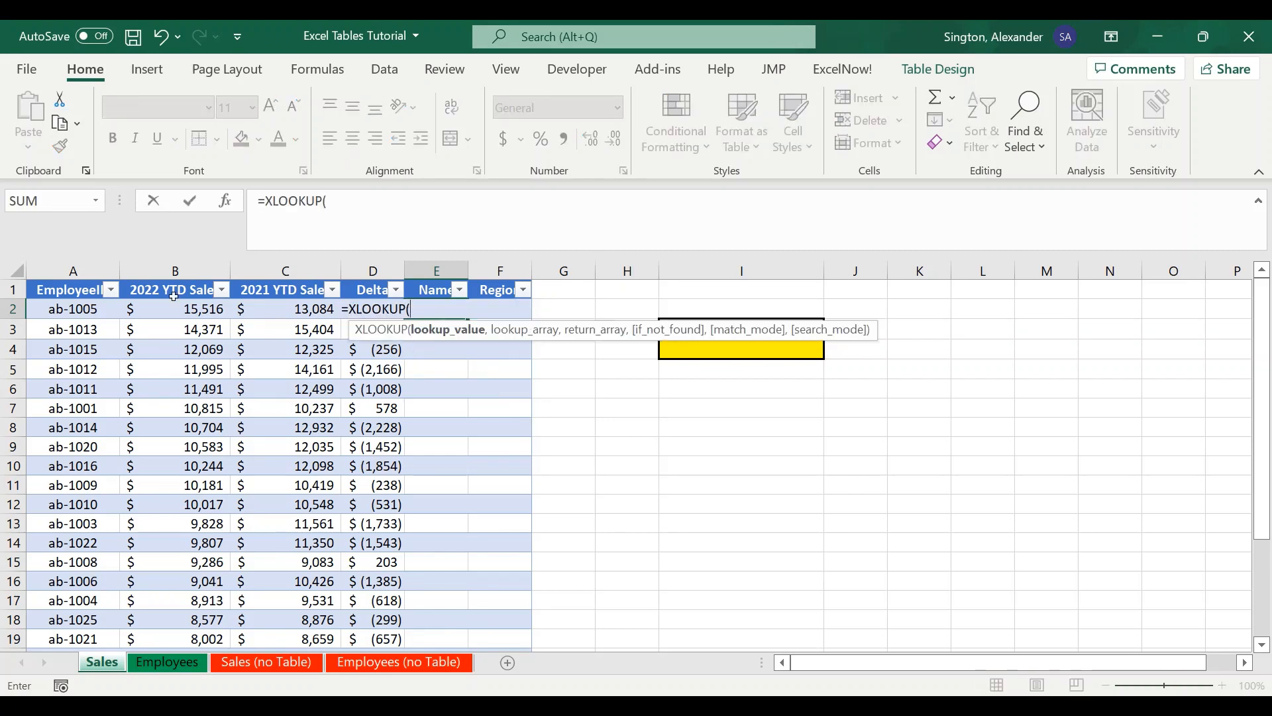
left_click(54, 310)
type(",")
left_click(185, 662)
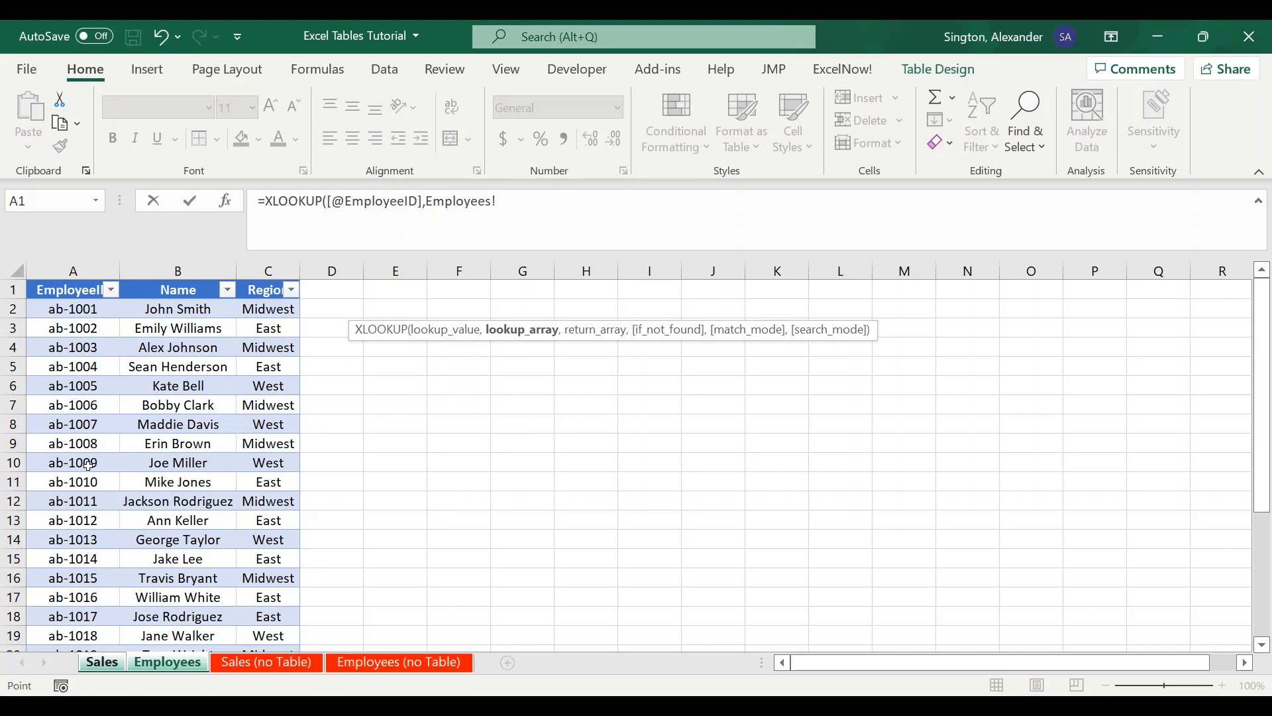
left_click(75, 502)
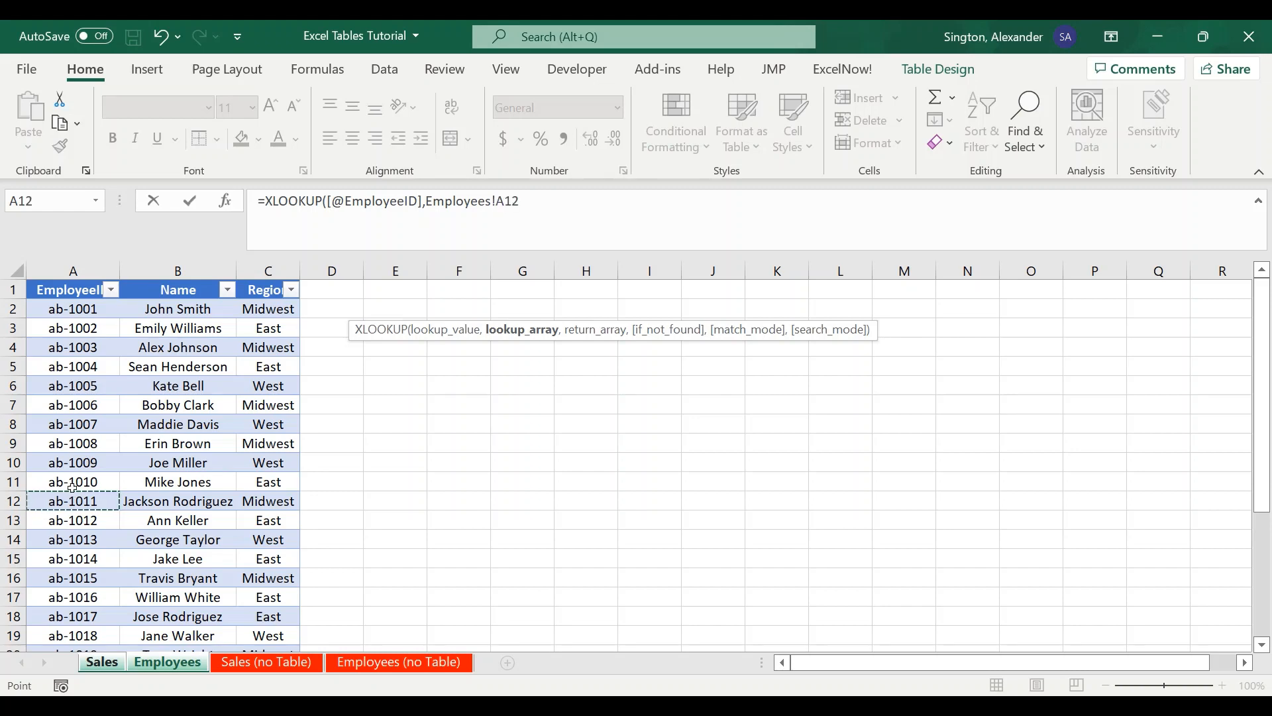
left_click(89, 369)
left_click(72, 436)
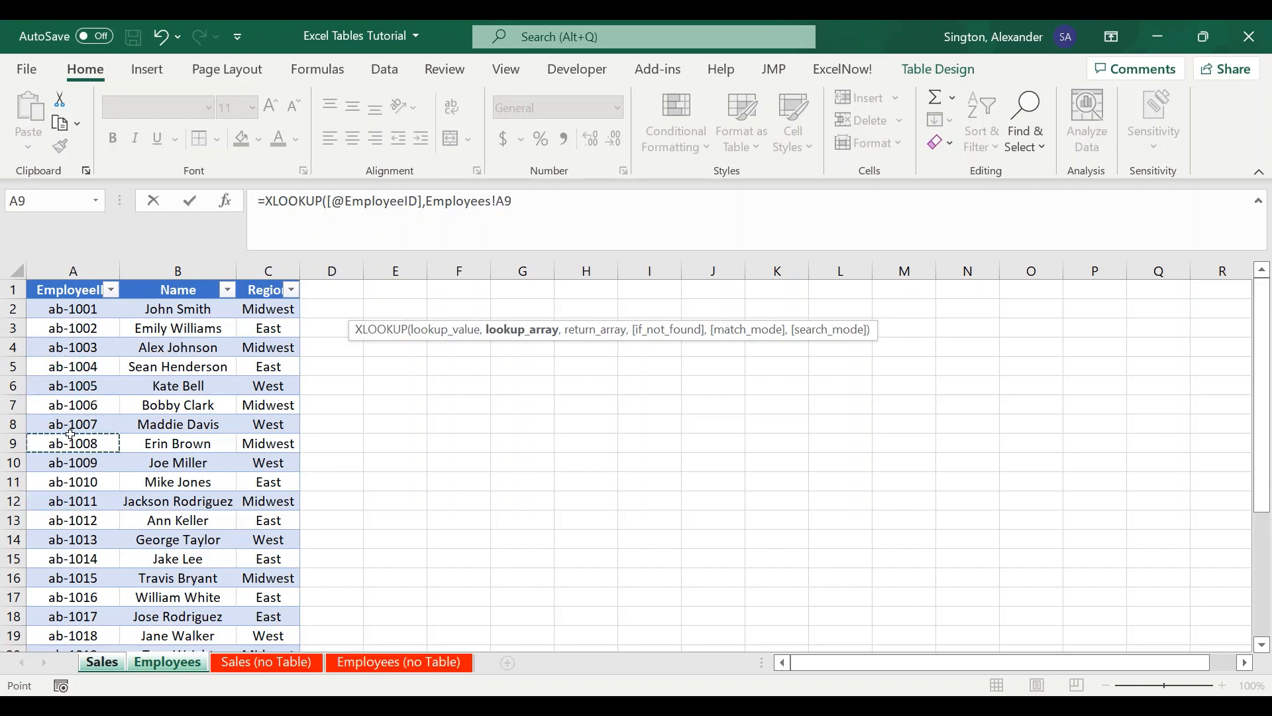
key("ctrl+space")
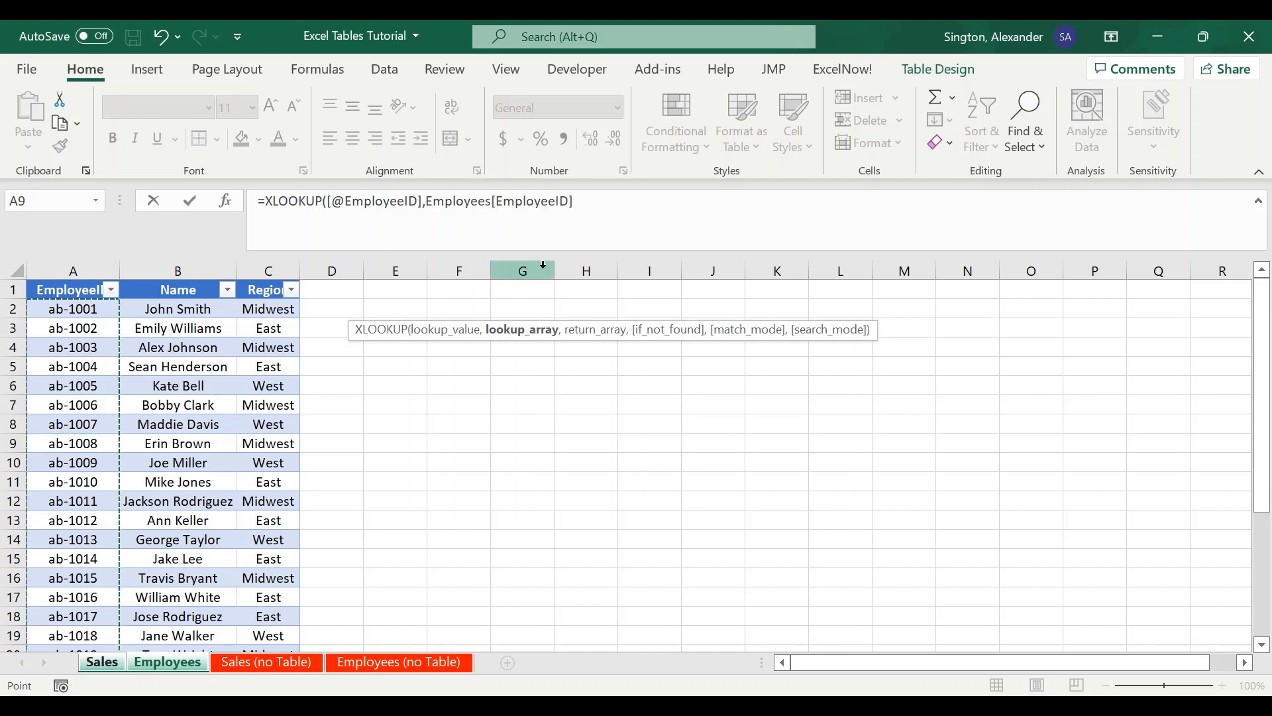
left_click_drag(428, 204, 577, 201)
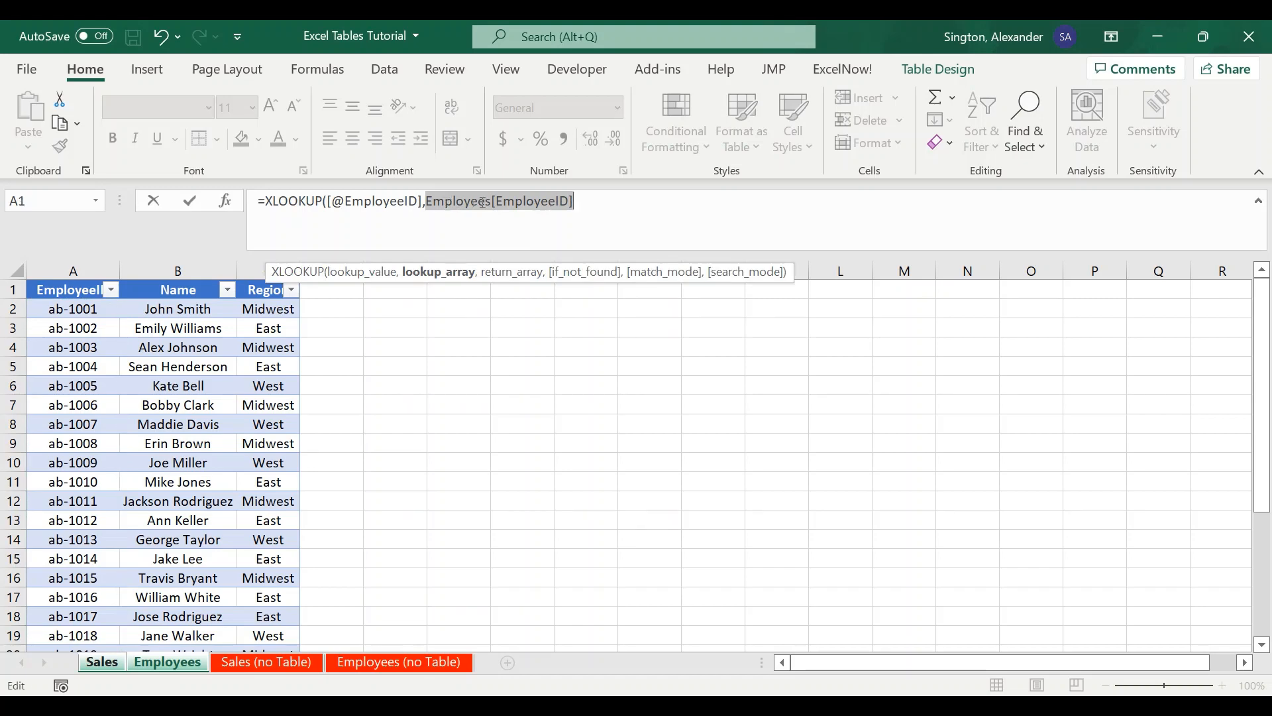
left_click(589, 202)
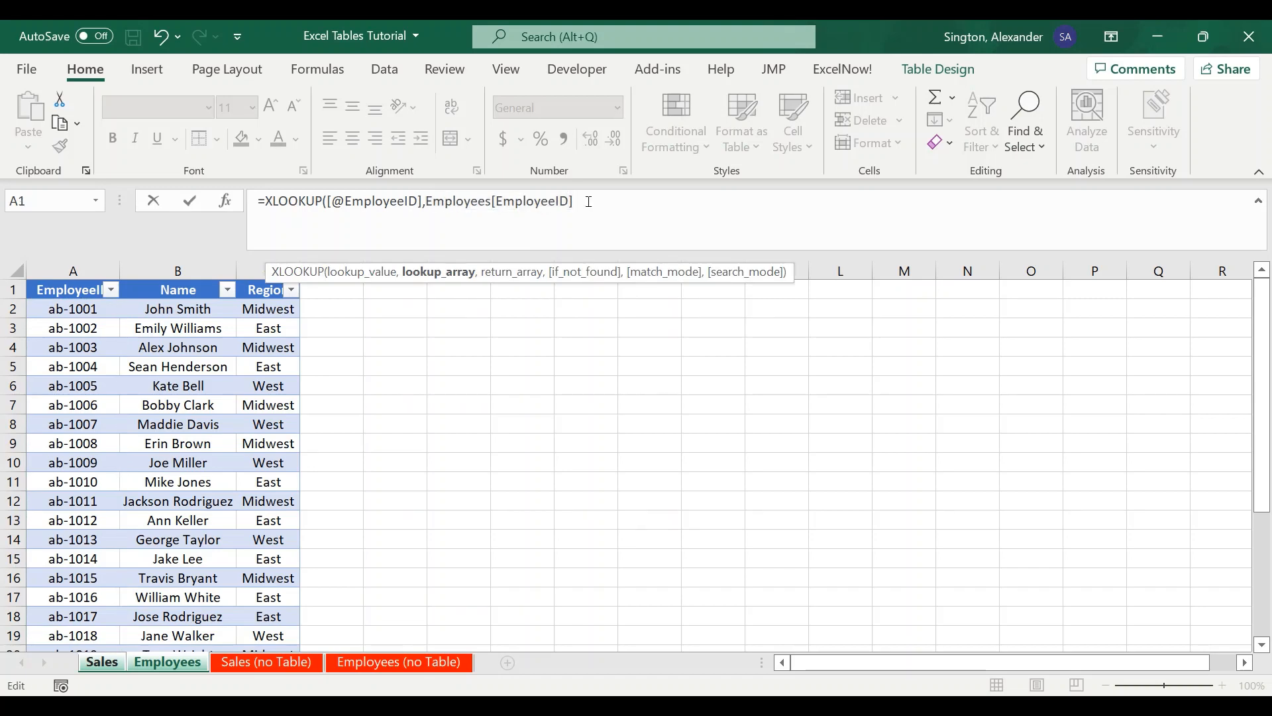
type(",")
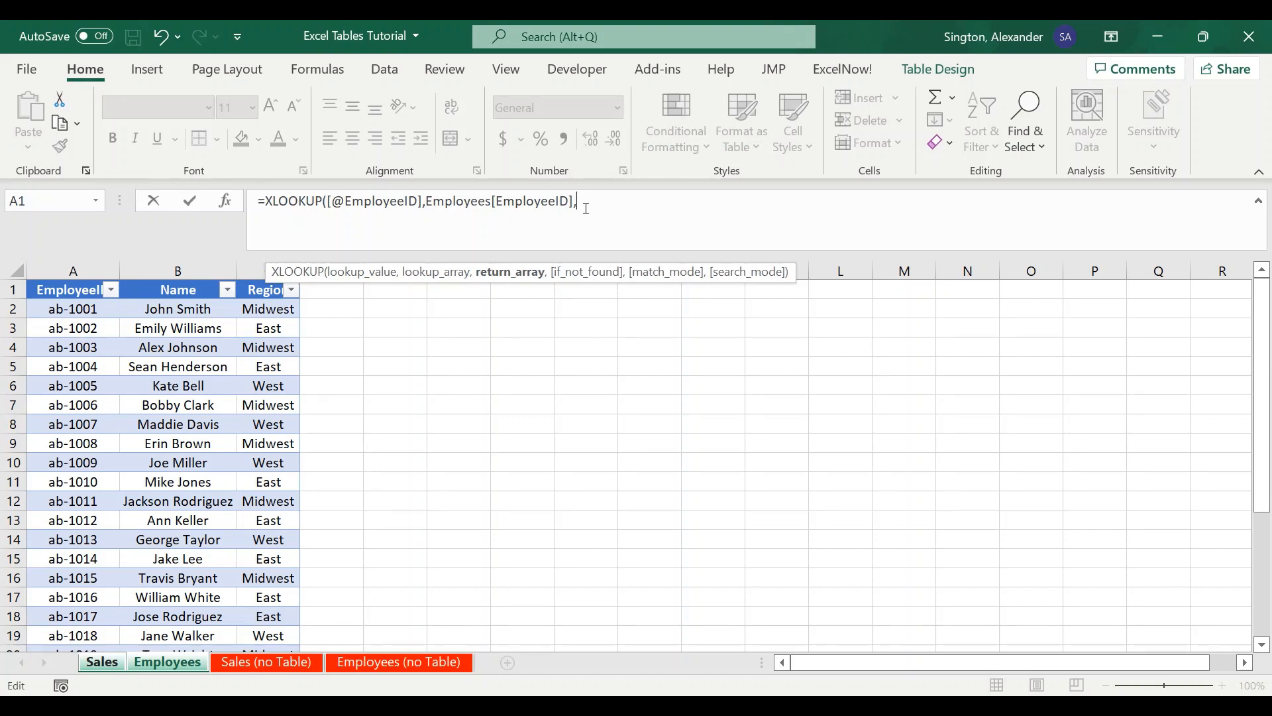
left_click(177, 368)
key("ctrl+space")
type(",")
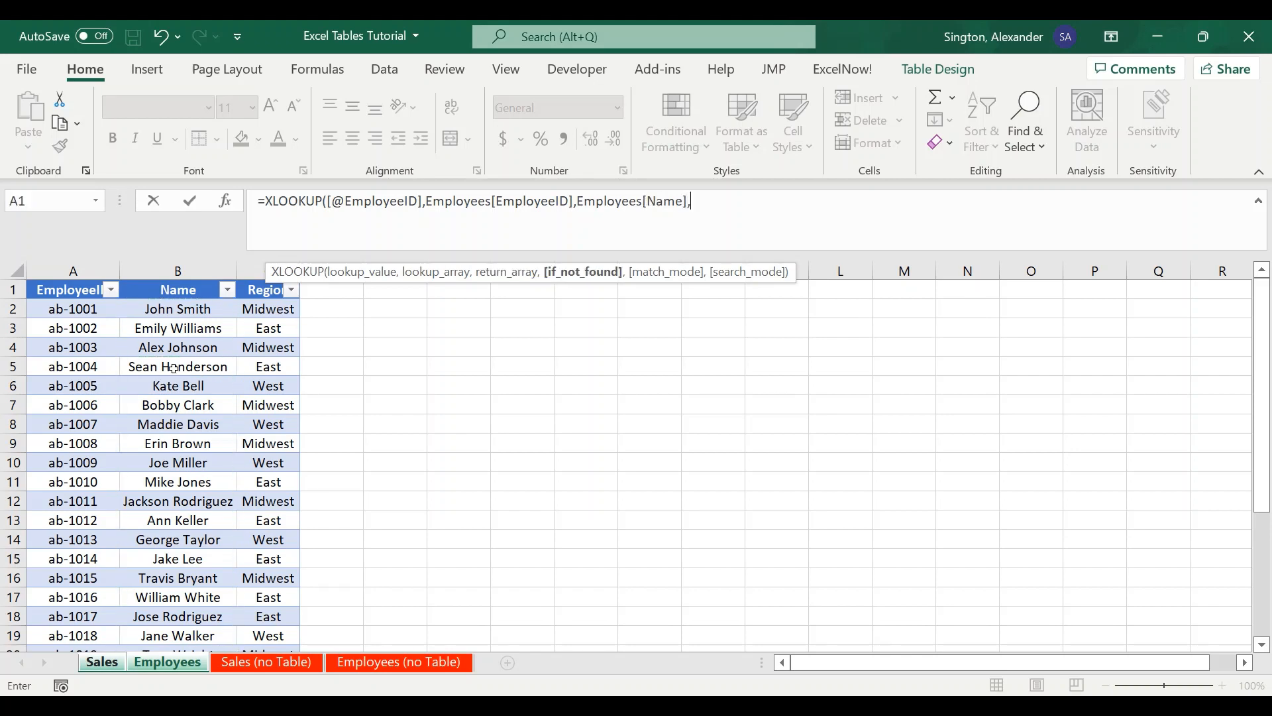
type("\"\")")
key("Return")
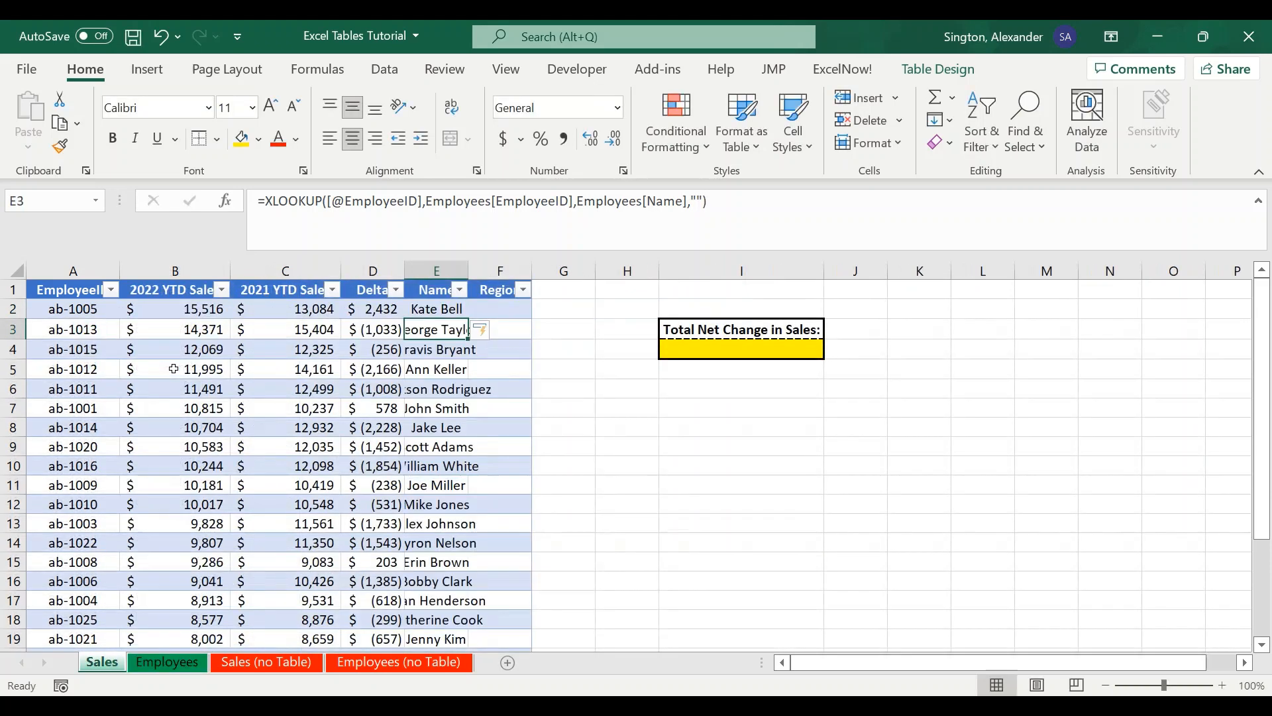
double_click(470, 275)
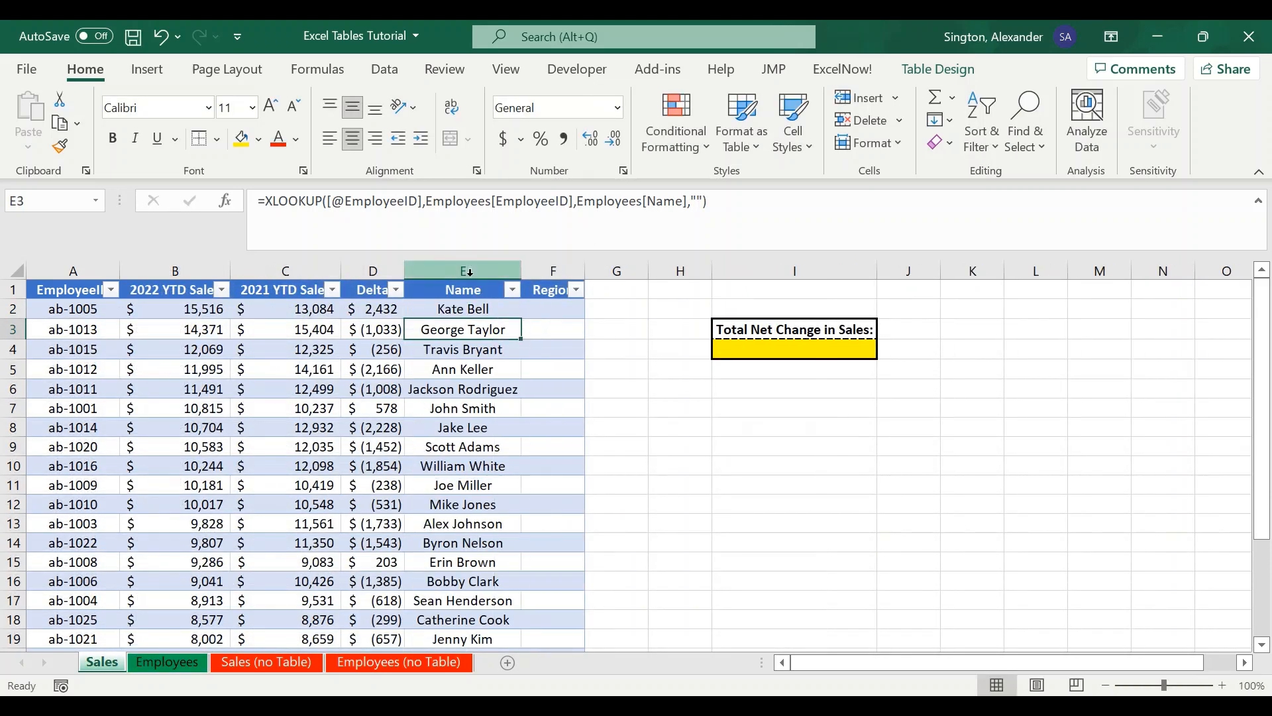
double_click(405, 272)
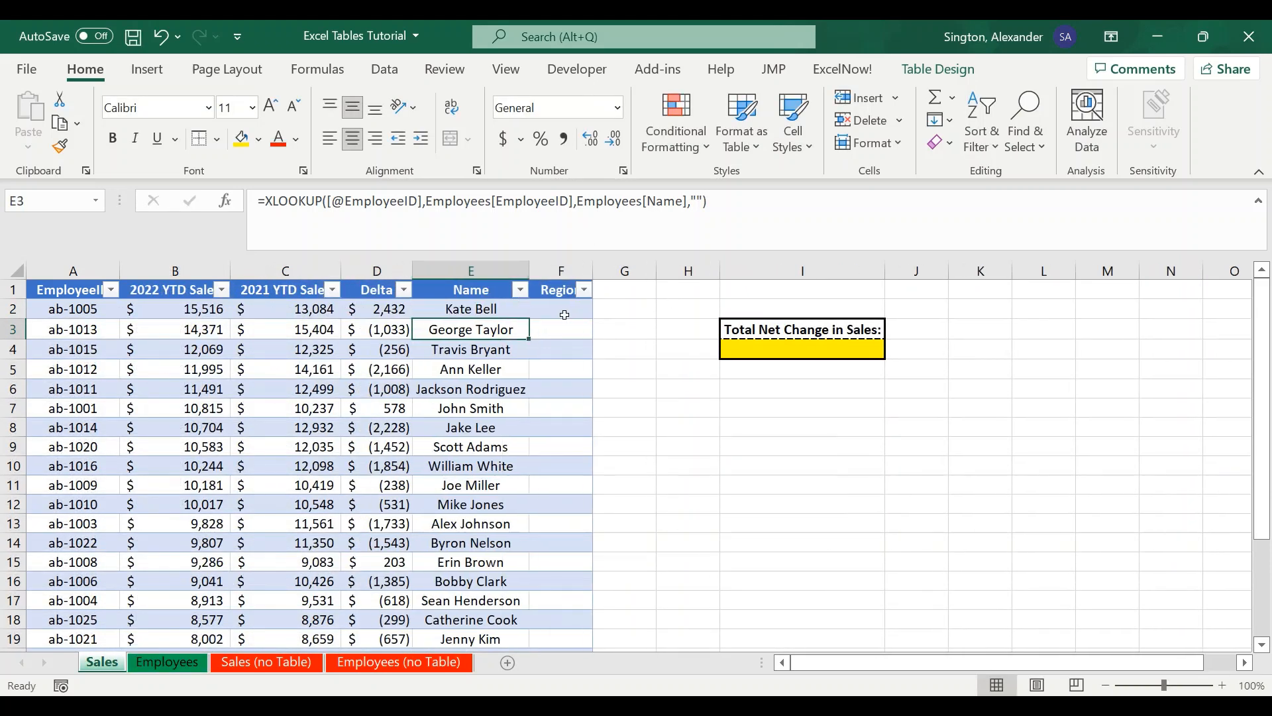
left_click(563, 310)
type("=")
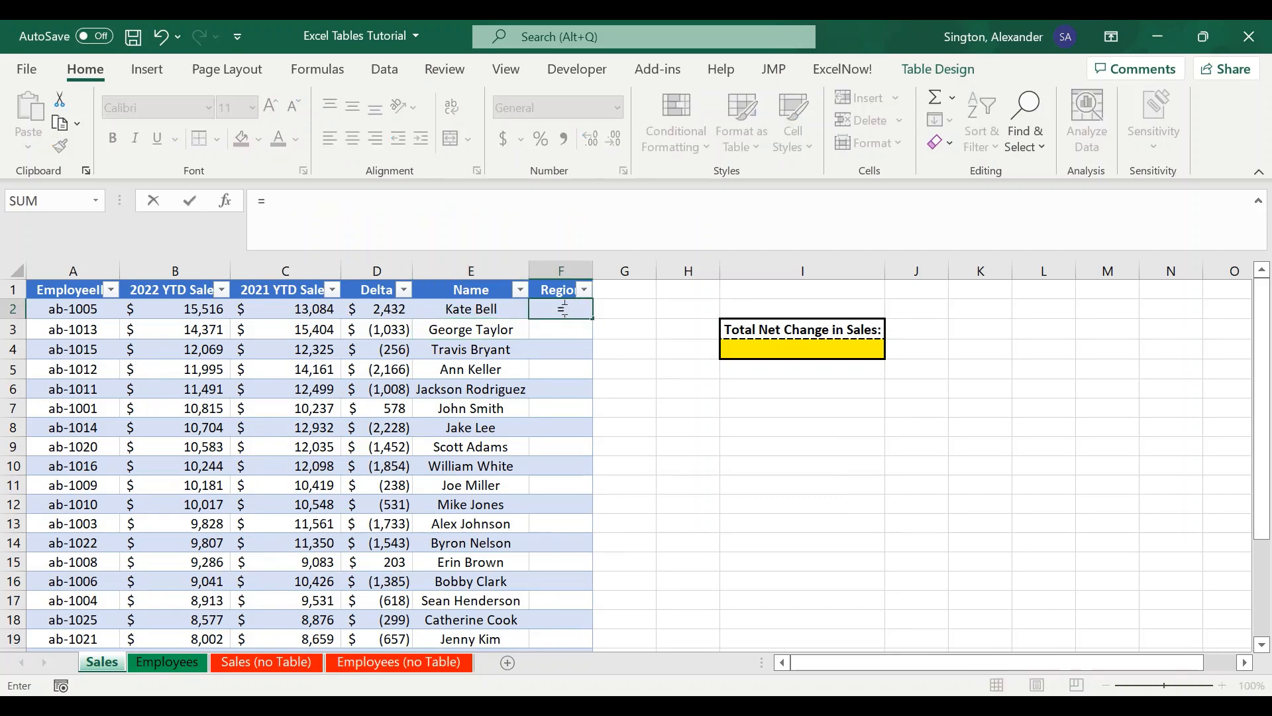
type("xl")
key("Tab")
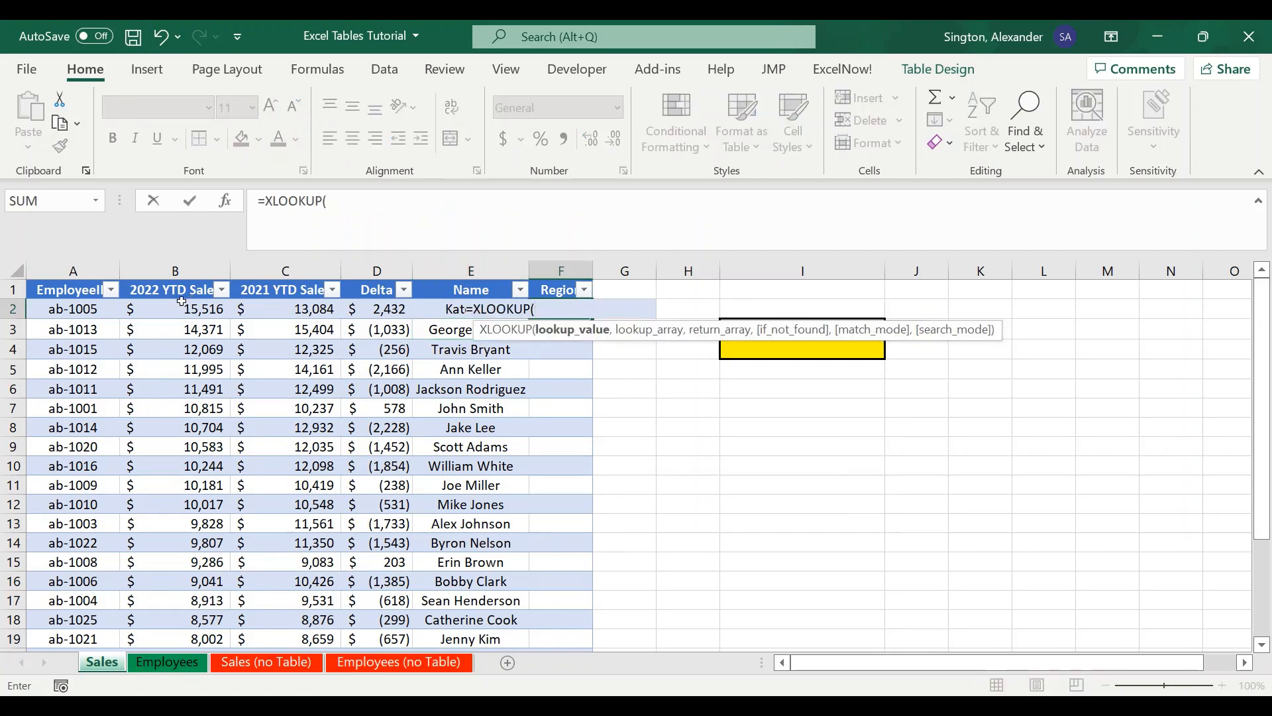
left_click(96, 307)
type(",")
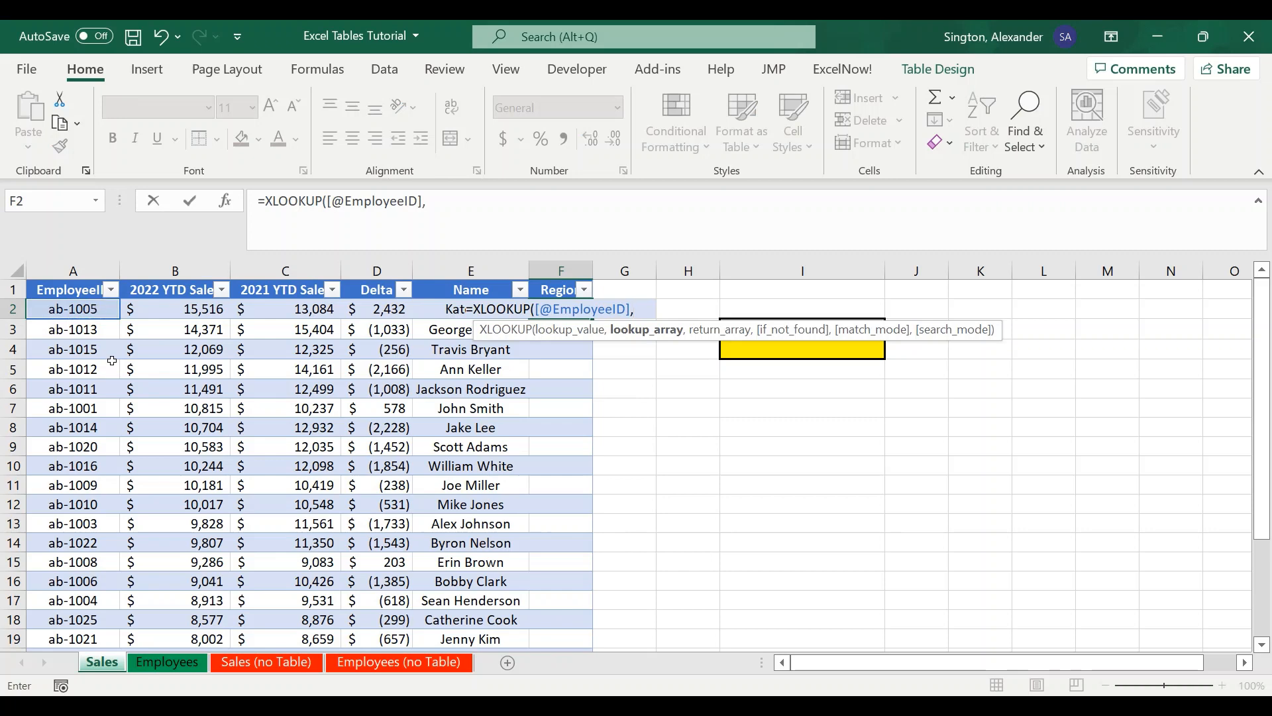
left_click(169, 661)
left_click_drag(78, 367, 79, 369)
type(",")
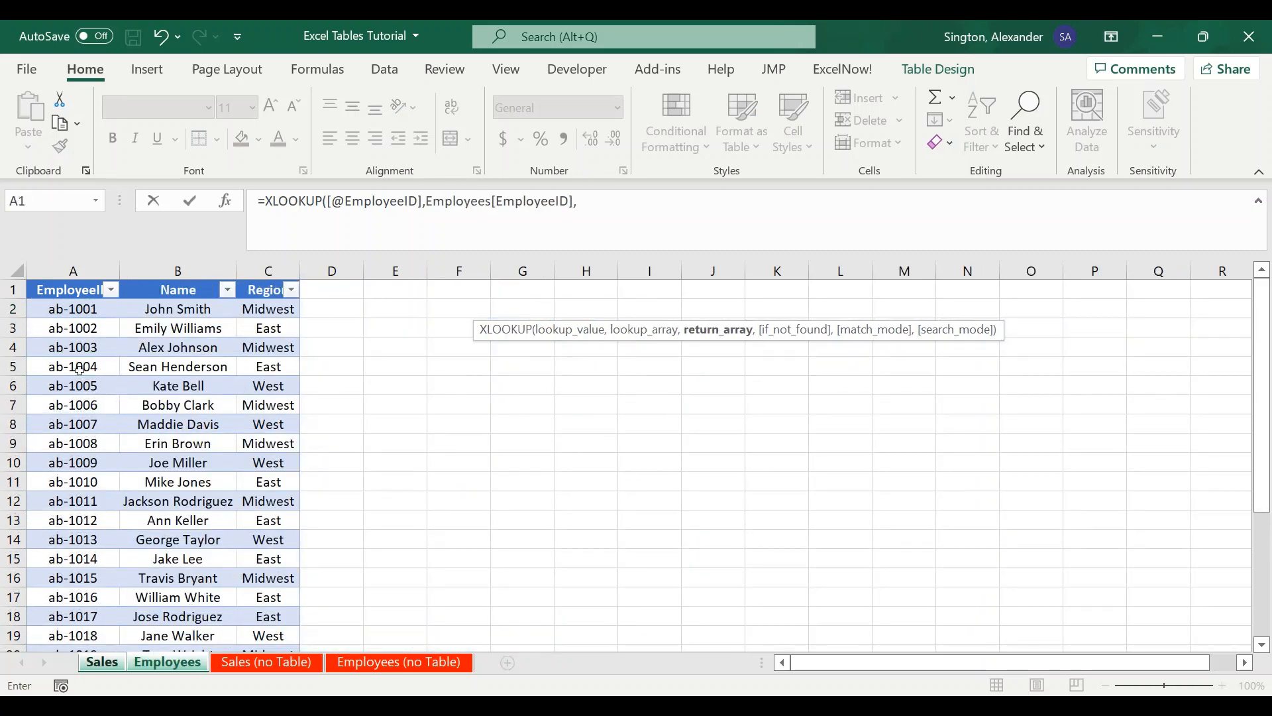
left_click(274, 378)
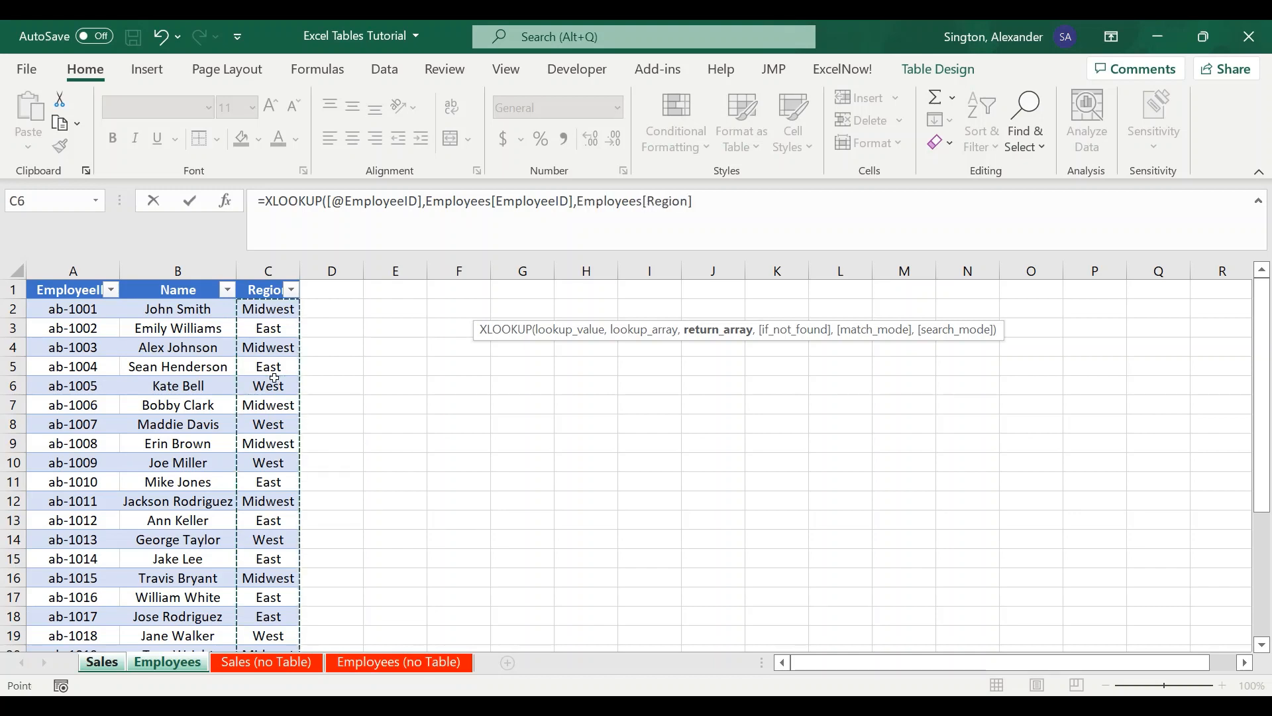
type(",\"\"")
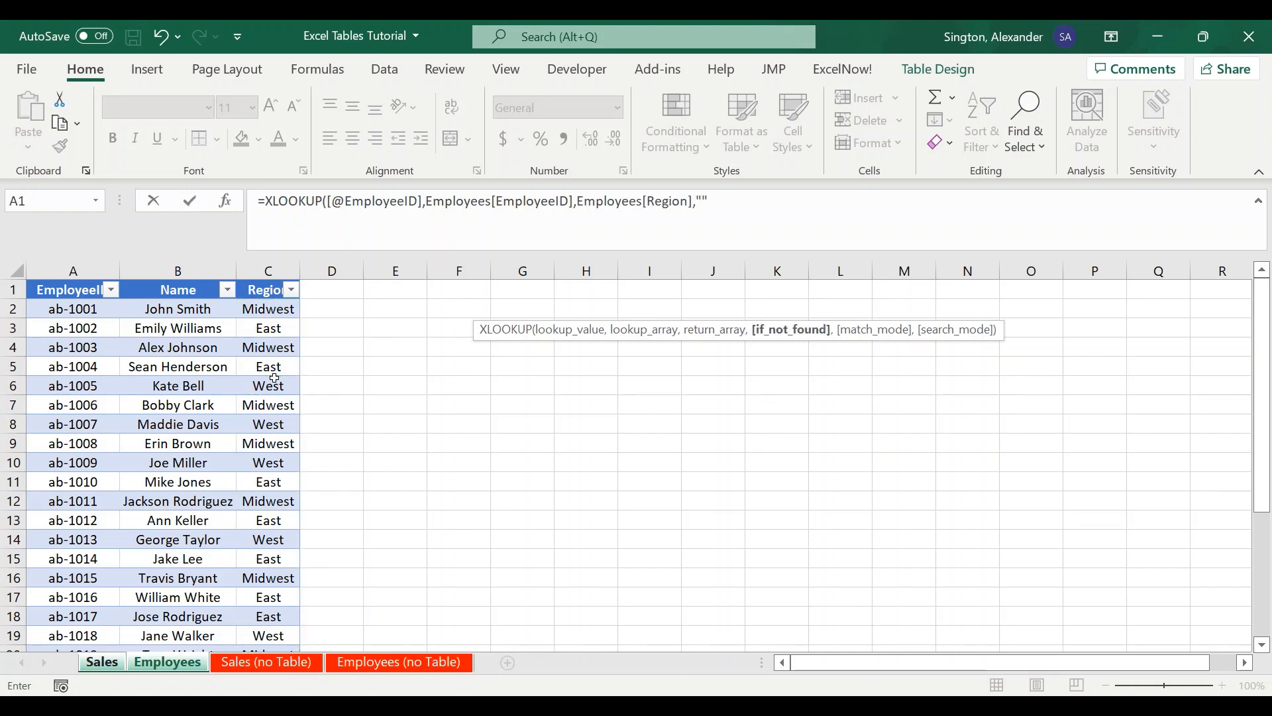
type(")")
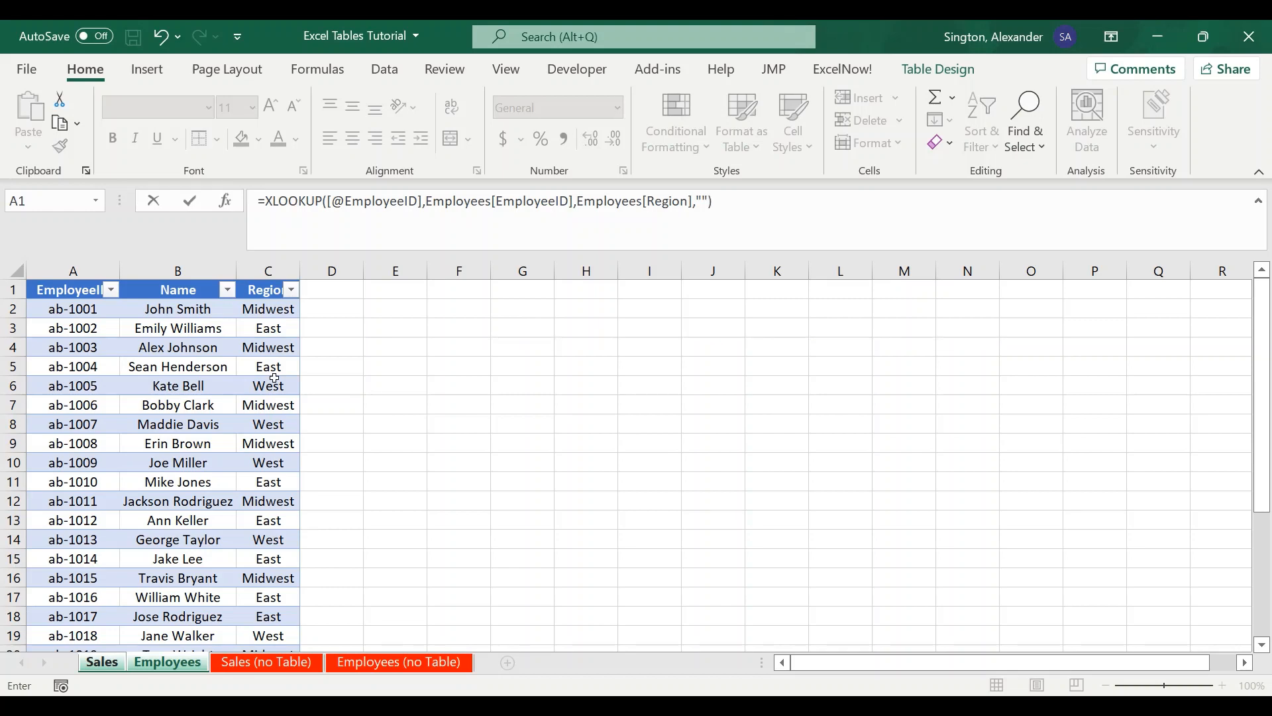
key("Return")
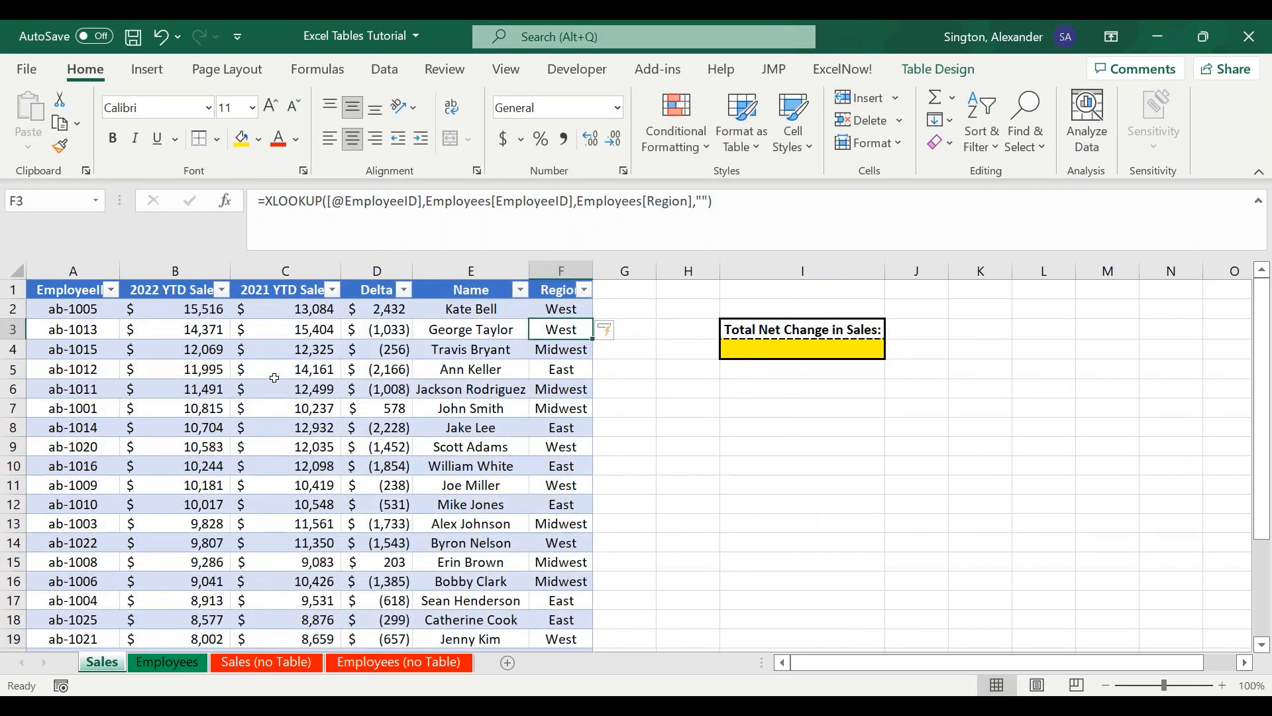
double_click(591, 271)
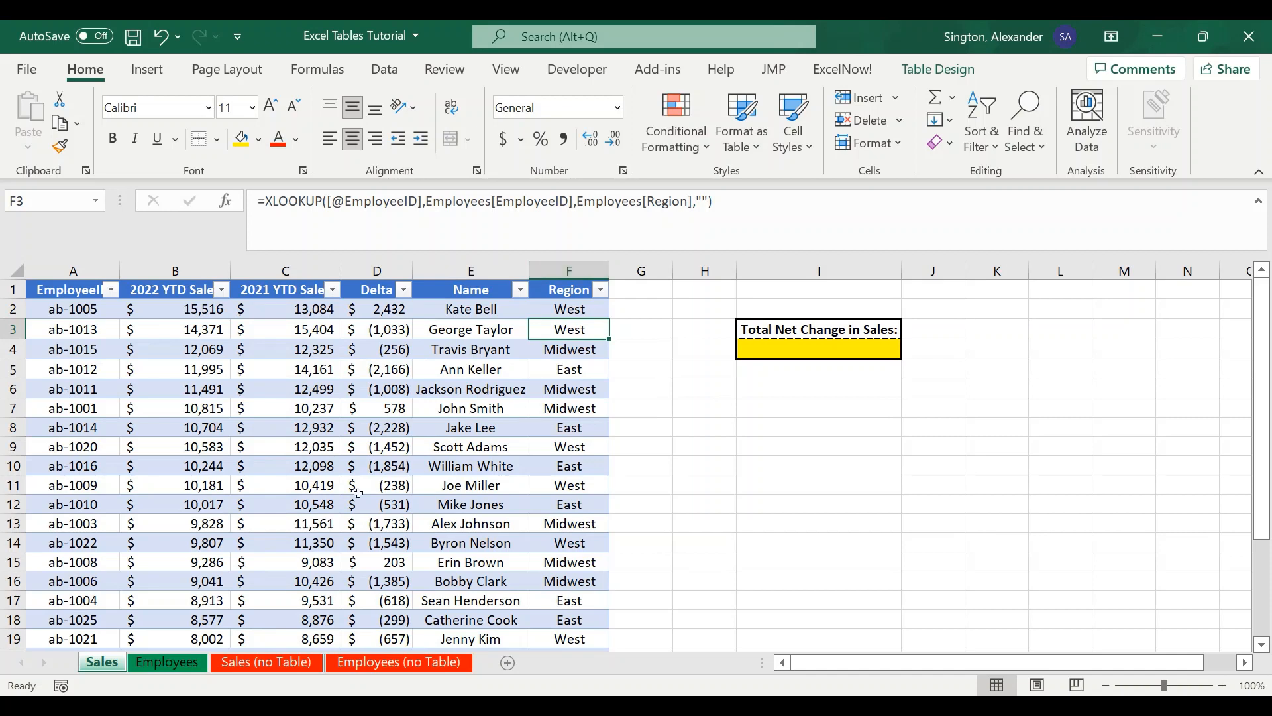
- On the Sales (no Table) sheet, add a bold Delta header in D1
left_click(267, 664)
left_click(320, 289)
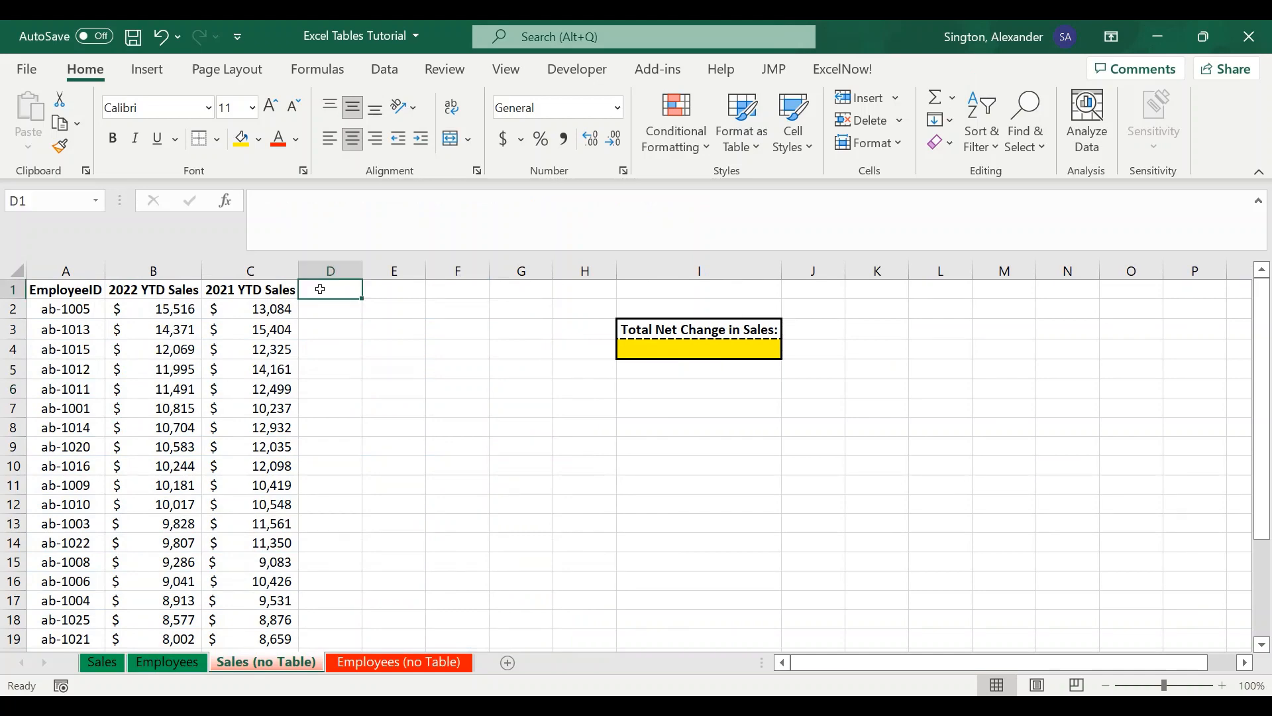
type("Delta")
key("Return")
left_click(320, 289)
key("ctrl+b")
- Enter =B2-C2 in the first Delta cell and fill it down the column
left_click(336, 309)
type("=")
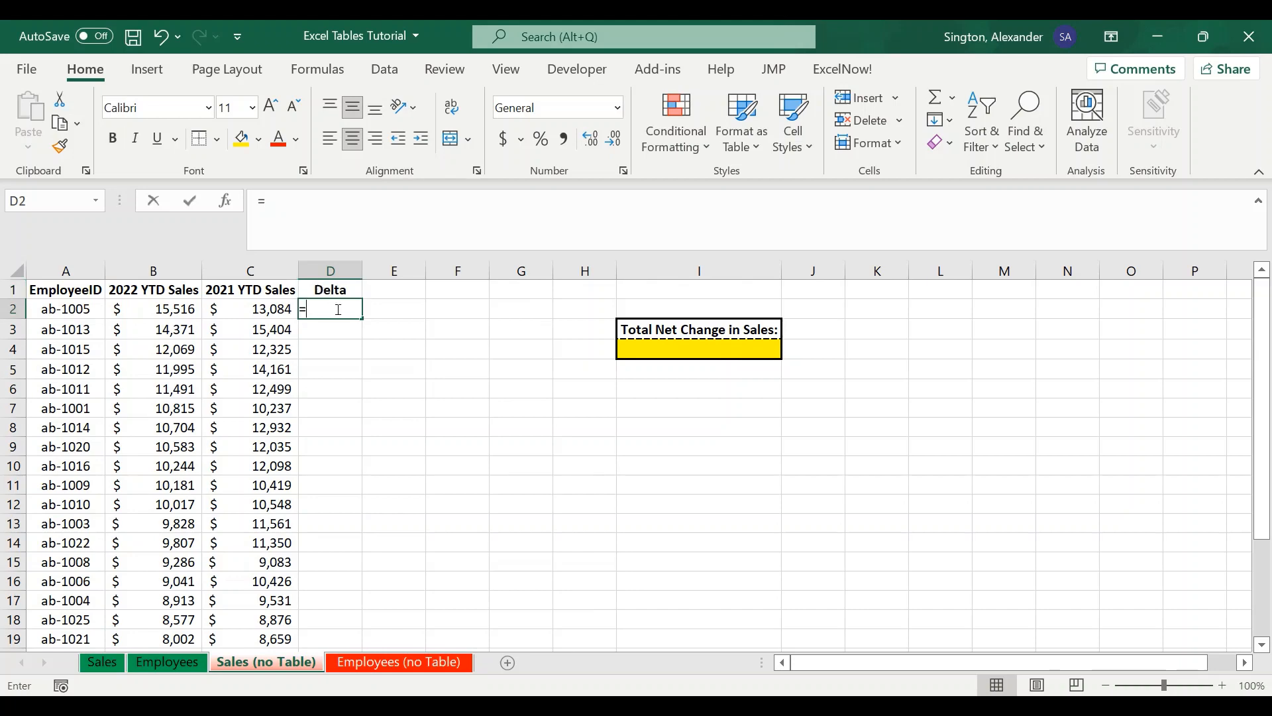
left_click(162, 308)
type("-")
left_click(244, 311)
key("Return")
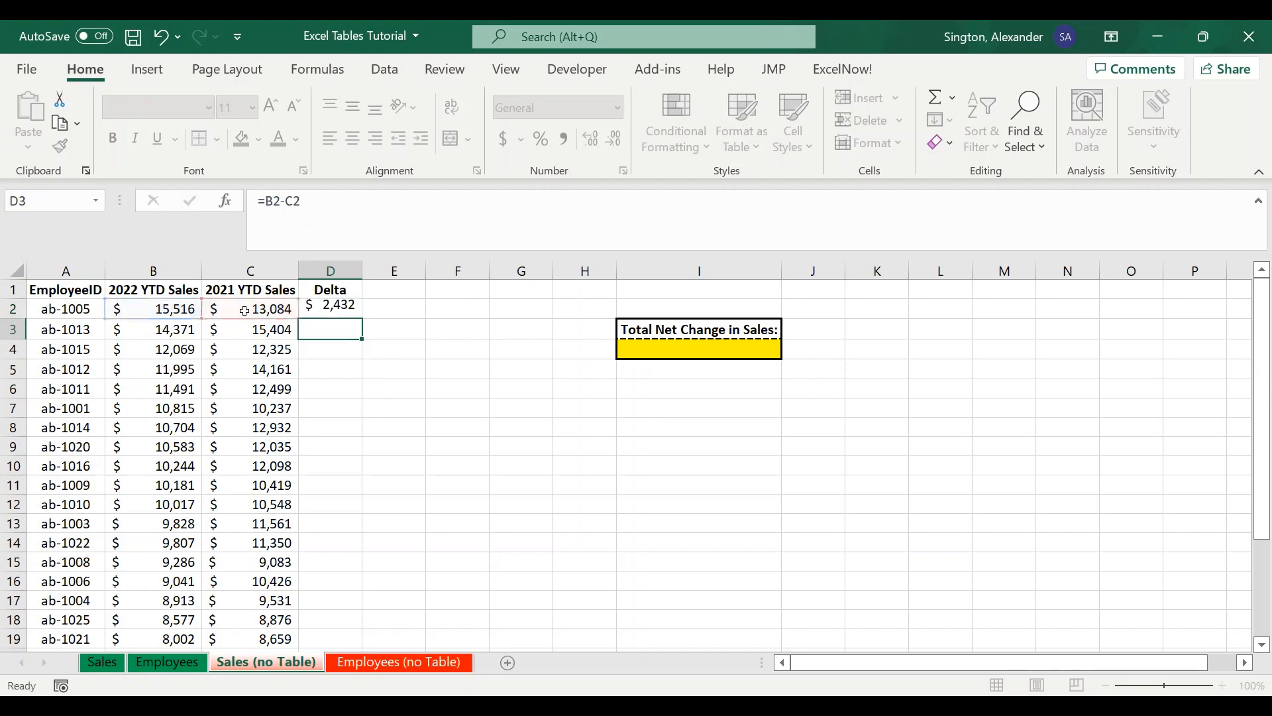
left_click(350, 308)
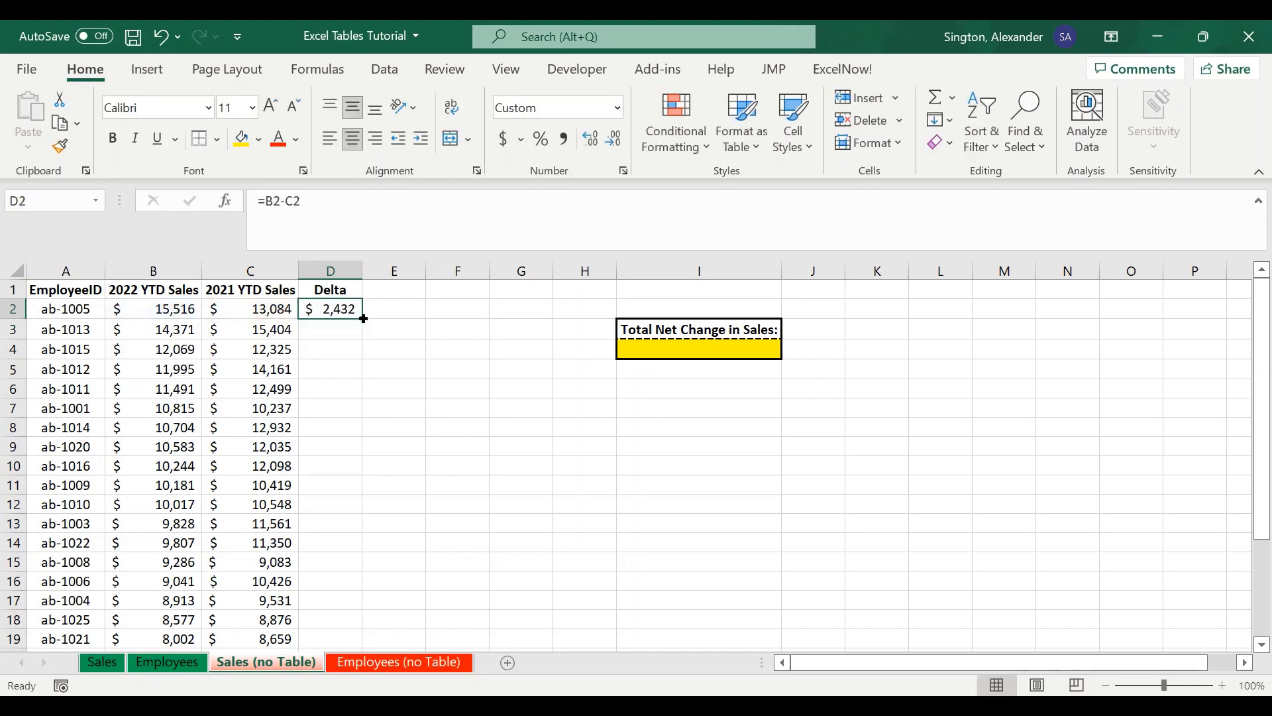
double_click(362, 314)
left_click(341, 352)
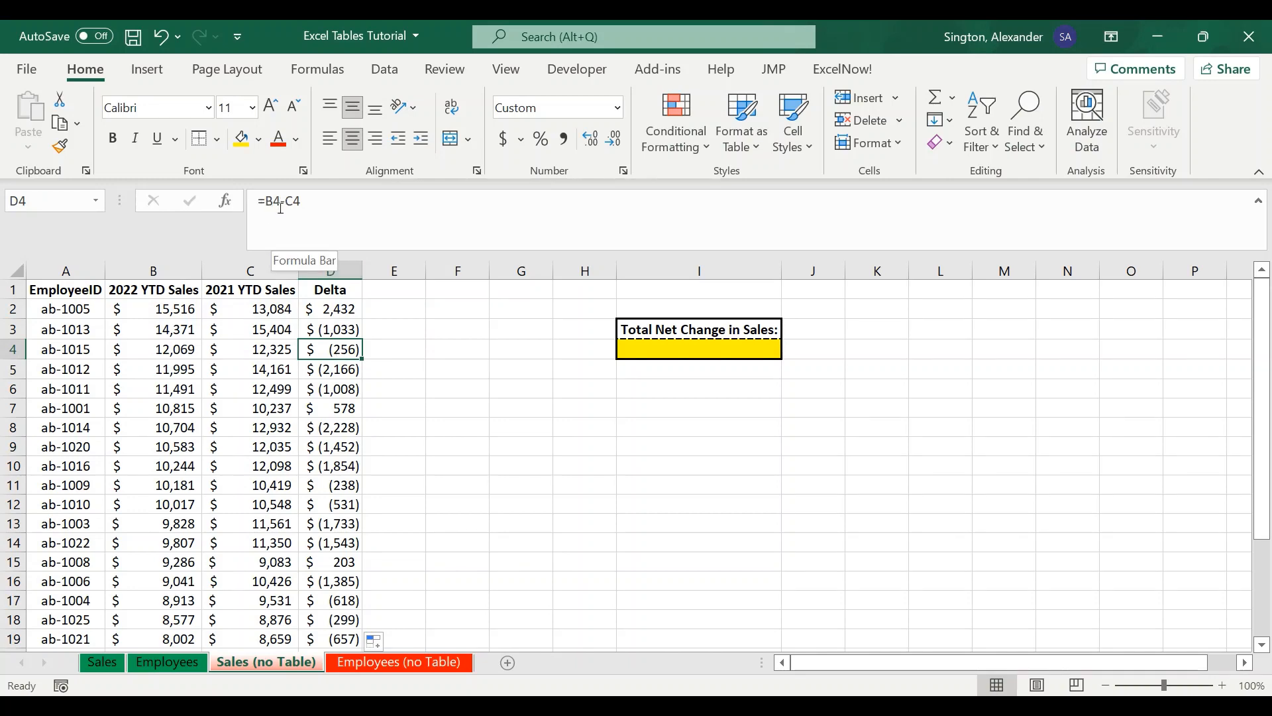
- Add bold Name and Region headers in E1 and F1 of the Sales (no Table) sheet
left_click(386, 294)
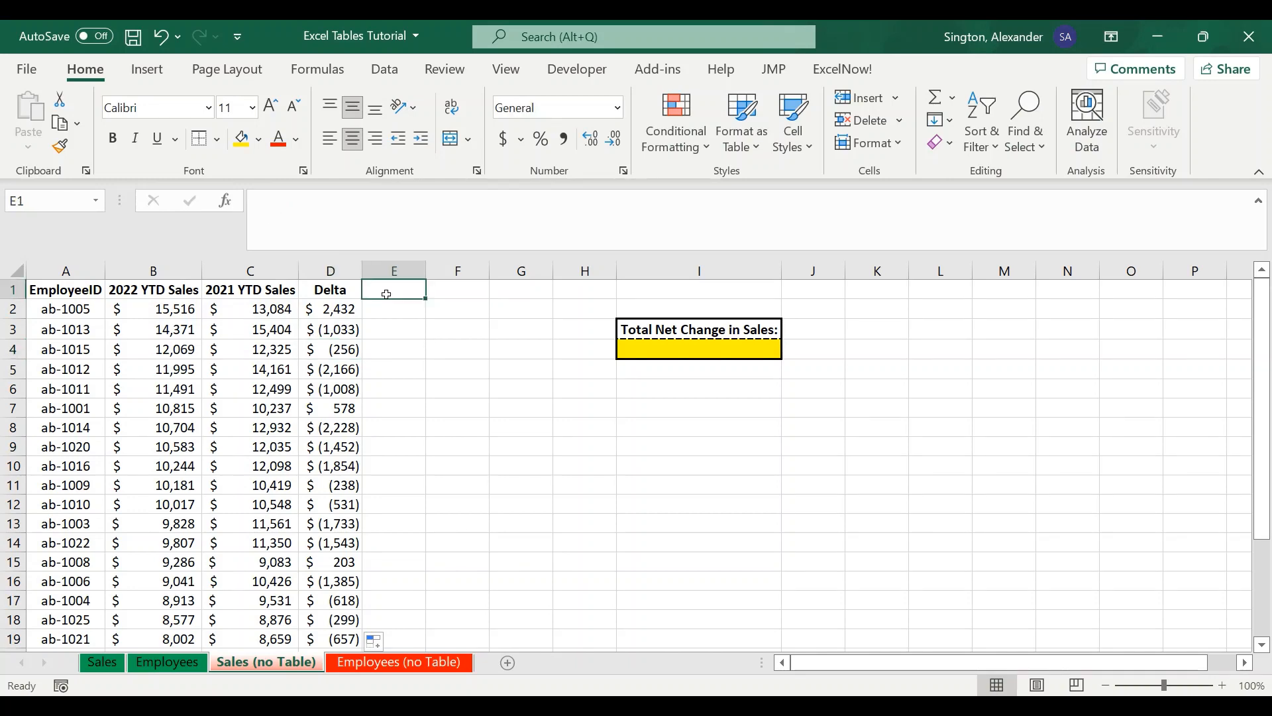
type("Name")
key("Tab")
type("Region")
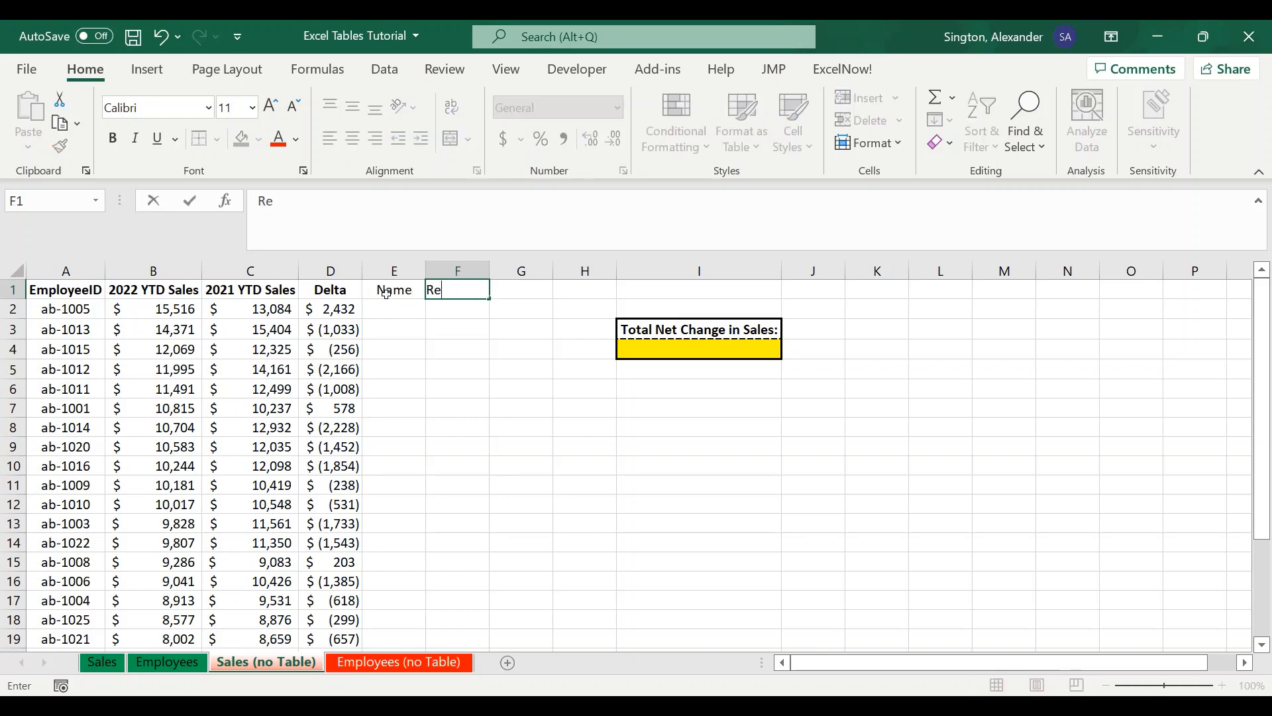
left_click(393, 290)
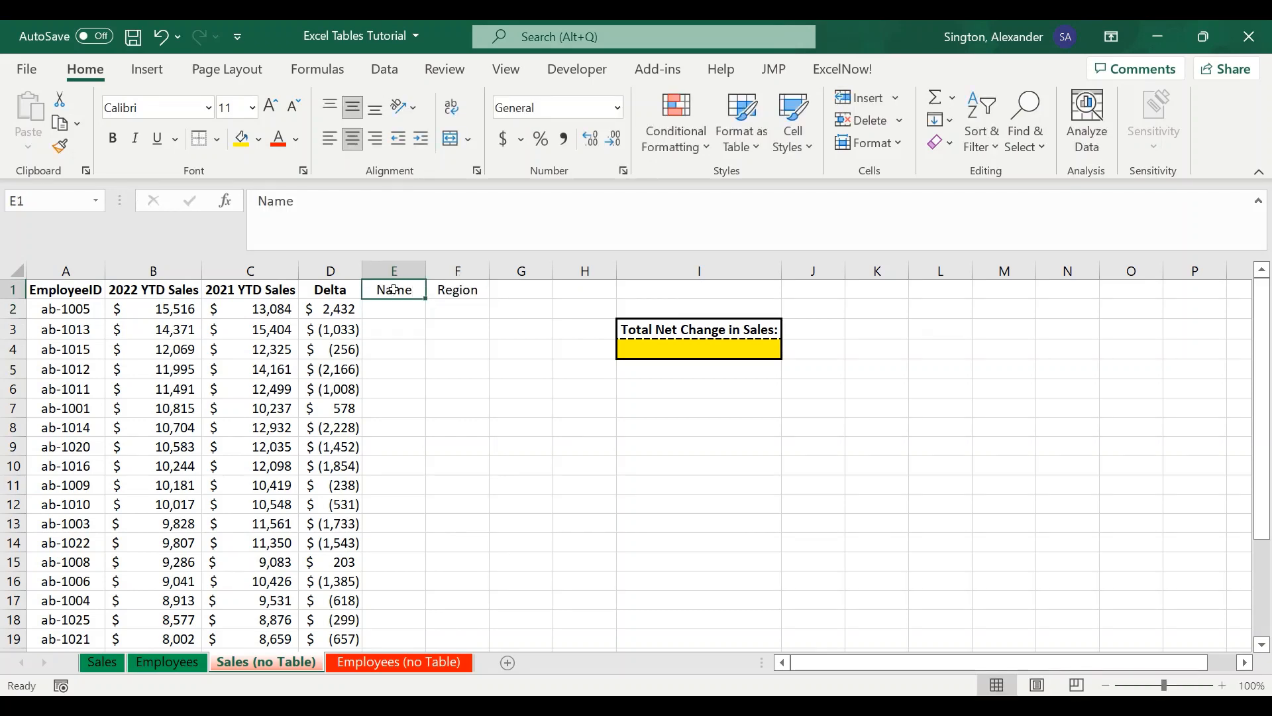
key("shift+Right")
key("ctrl+b")
key("Down")
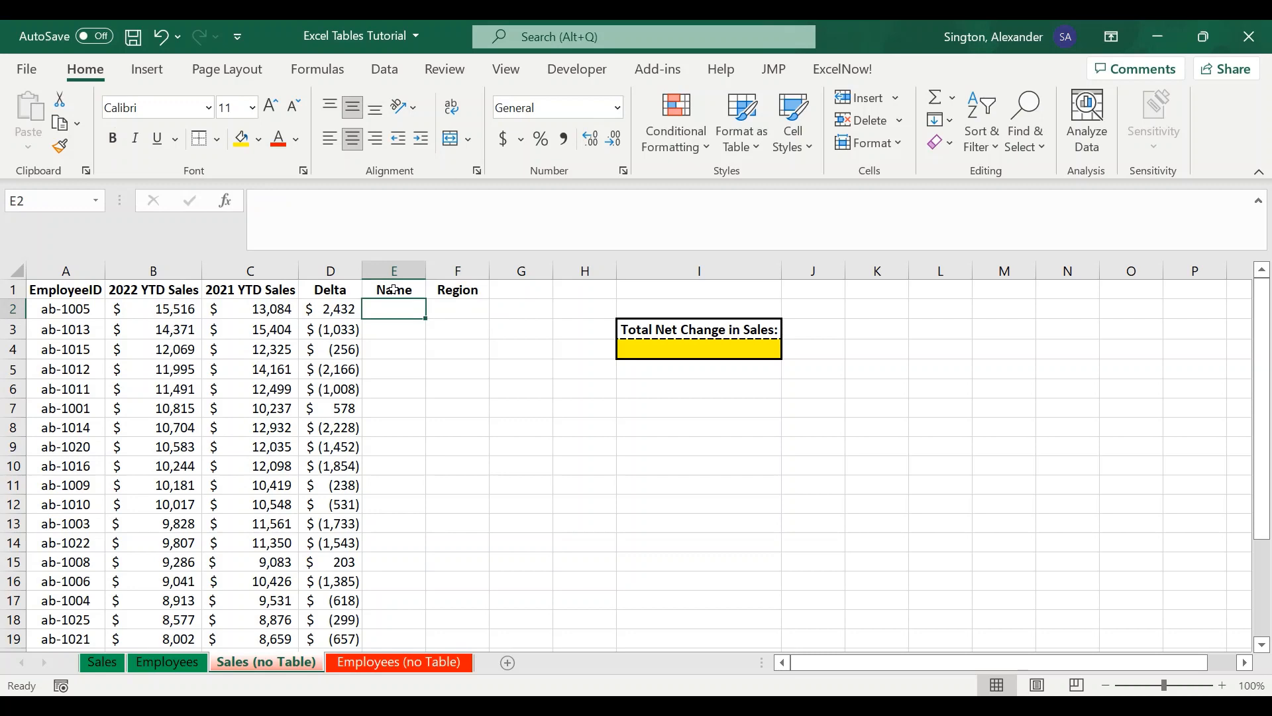
- In the first Name cell, start an XLOOKUP with lookup value $A2 and lookup array 'Employees (no Table)'!$A$2:$A$29
type("=")
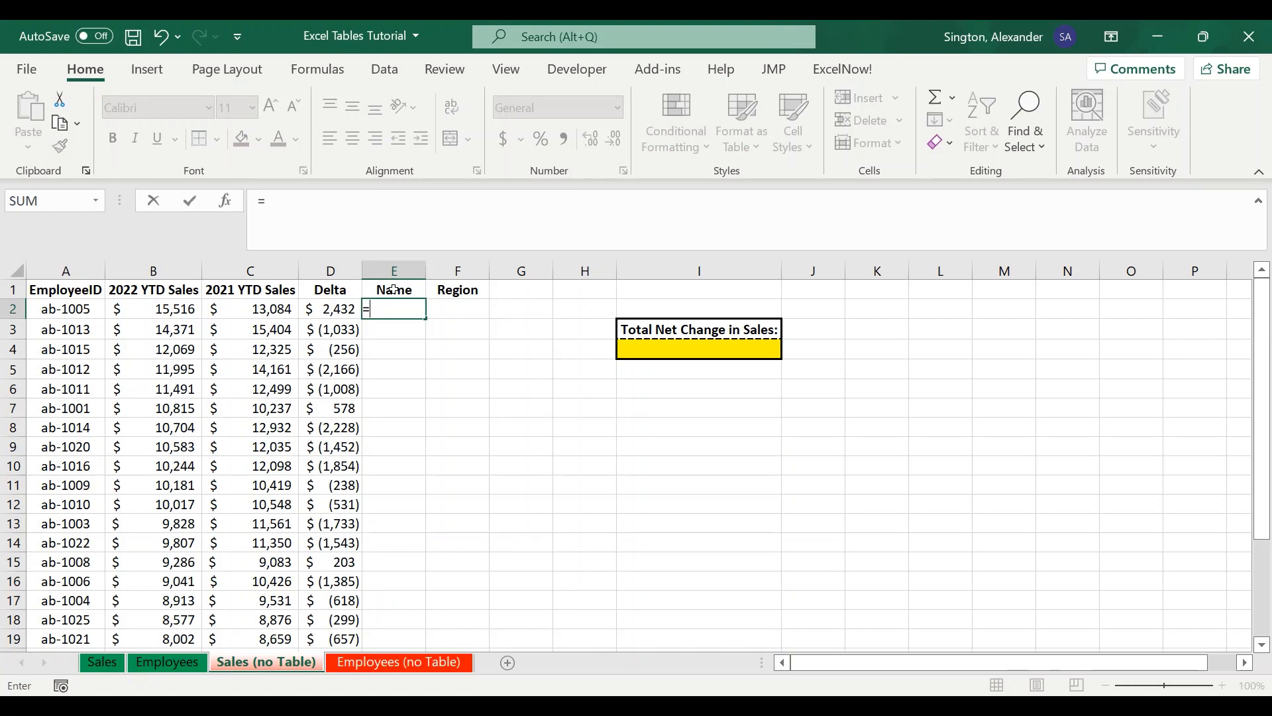
type("xl")
key("Tab")
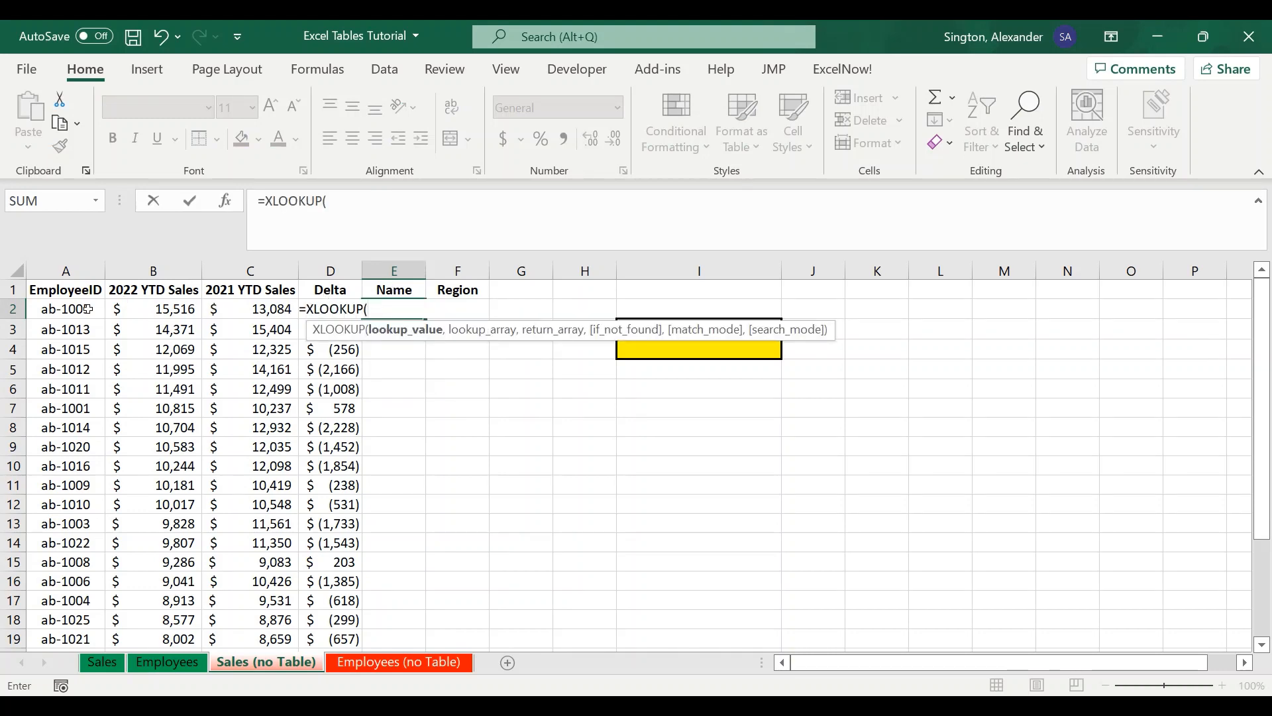
left_click(65, 309)
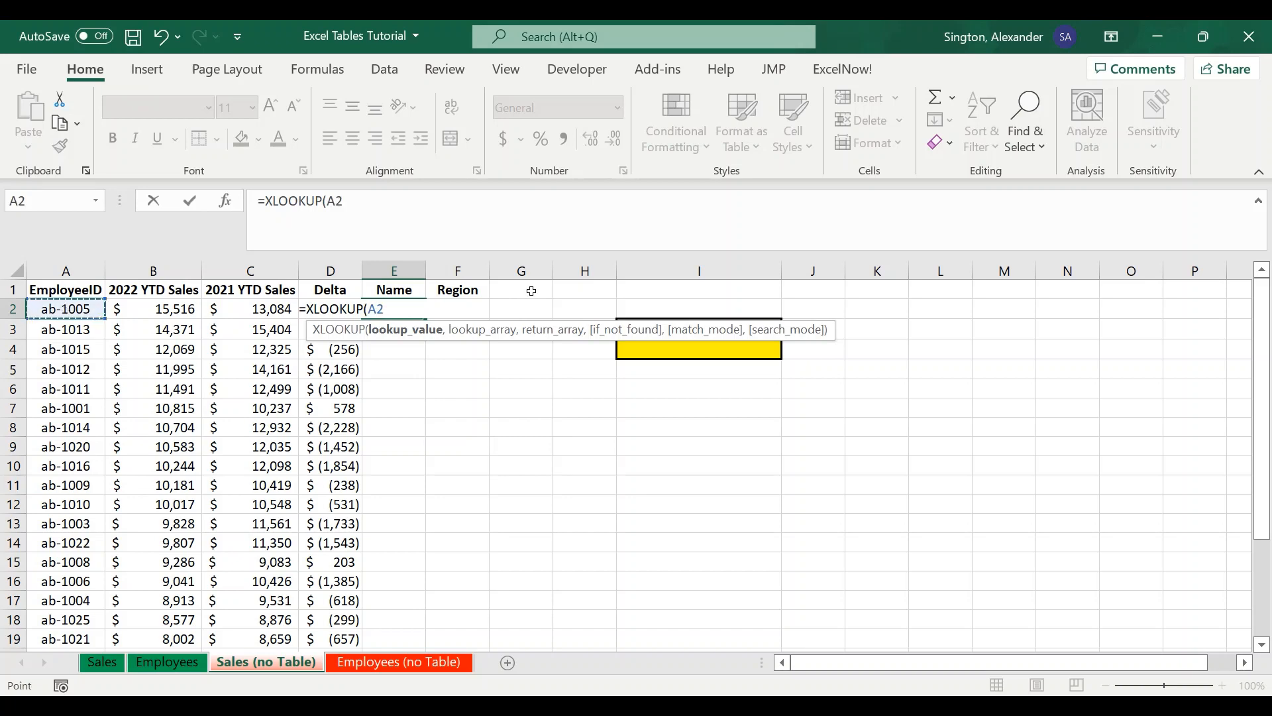
key("F4")
key("F4")
key("F4")
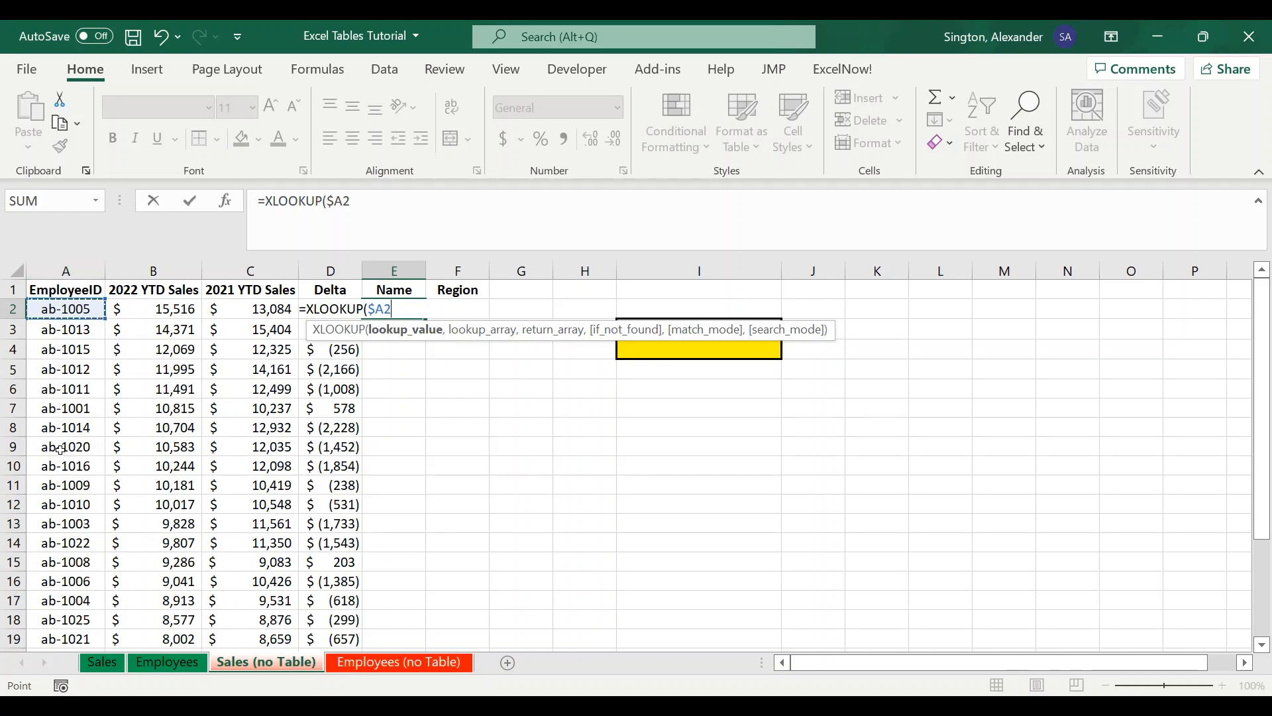
type(",")
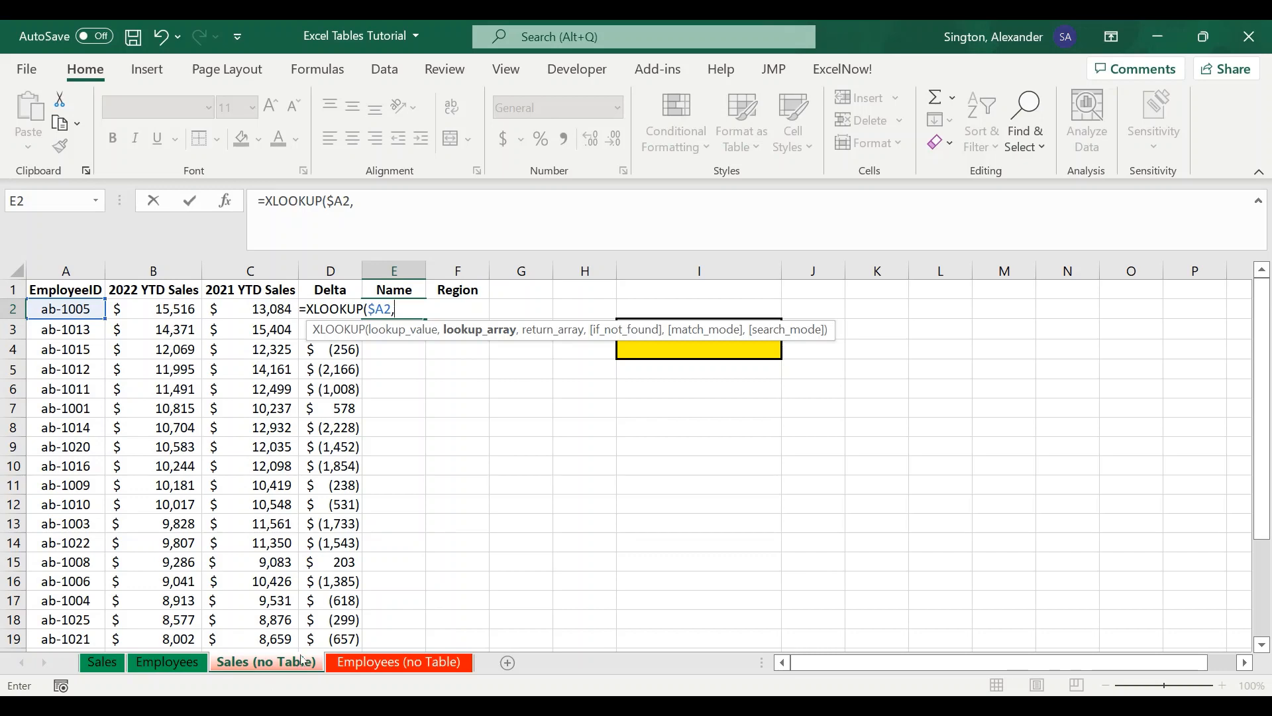
left_click(371, 663)
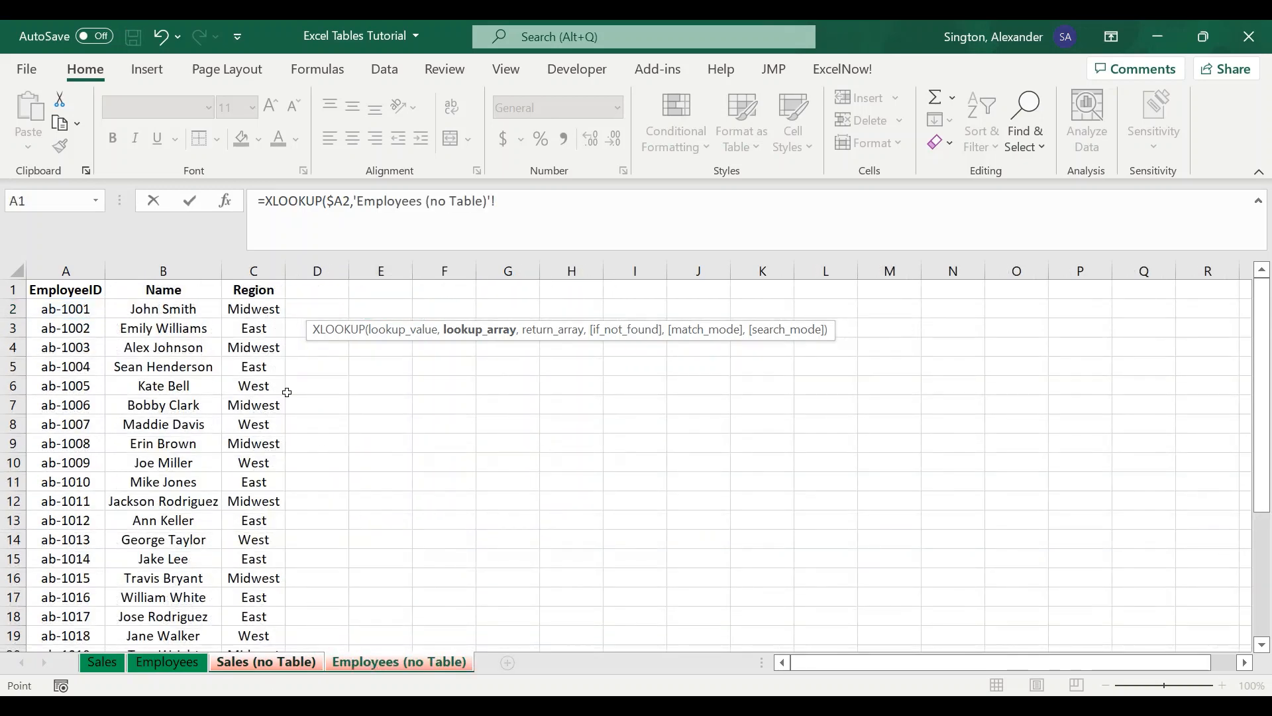
left_click(54, 309)
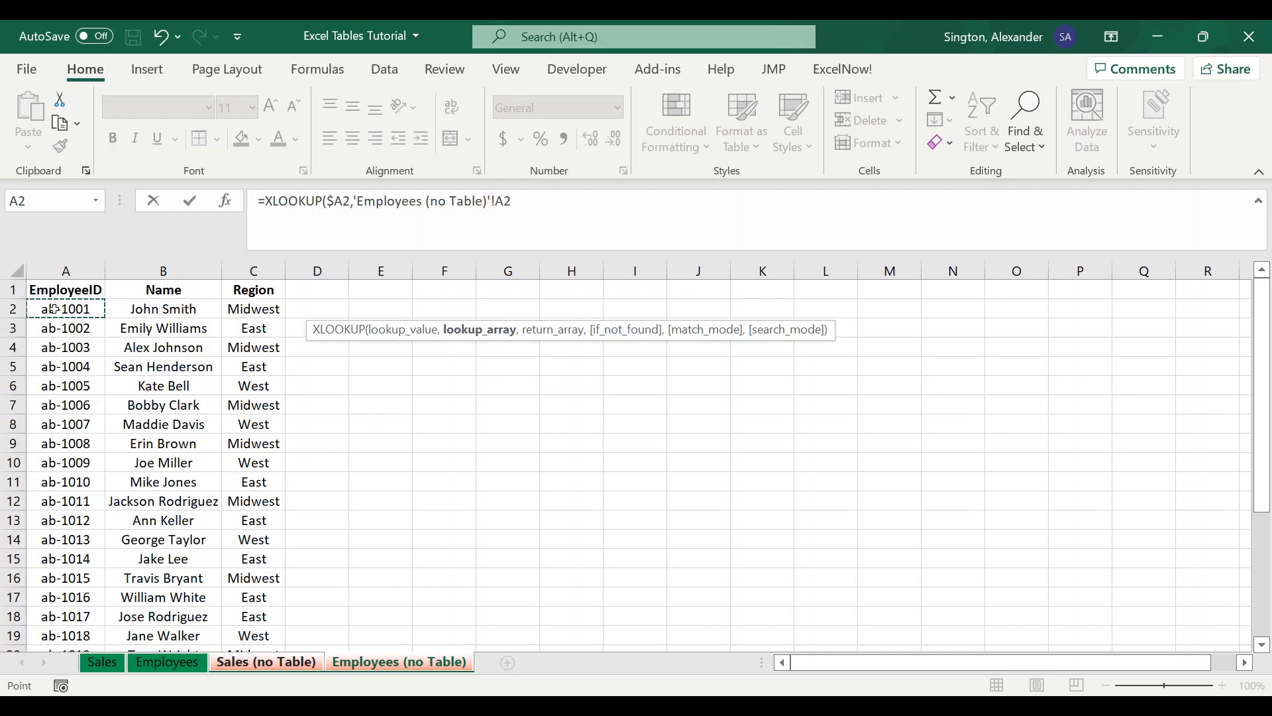
scroll(55, 308, "down", 3)
key("ctrl+shift+Down")
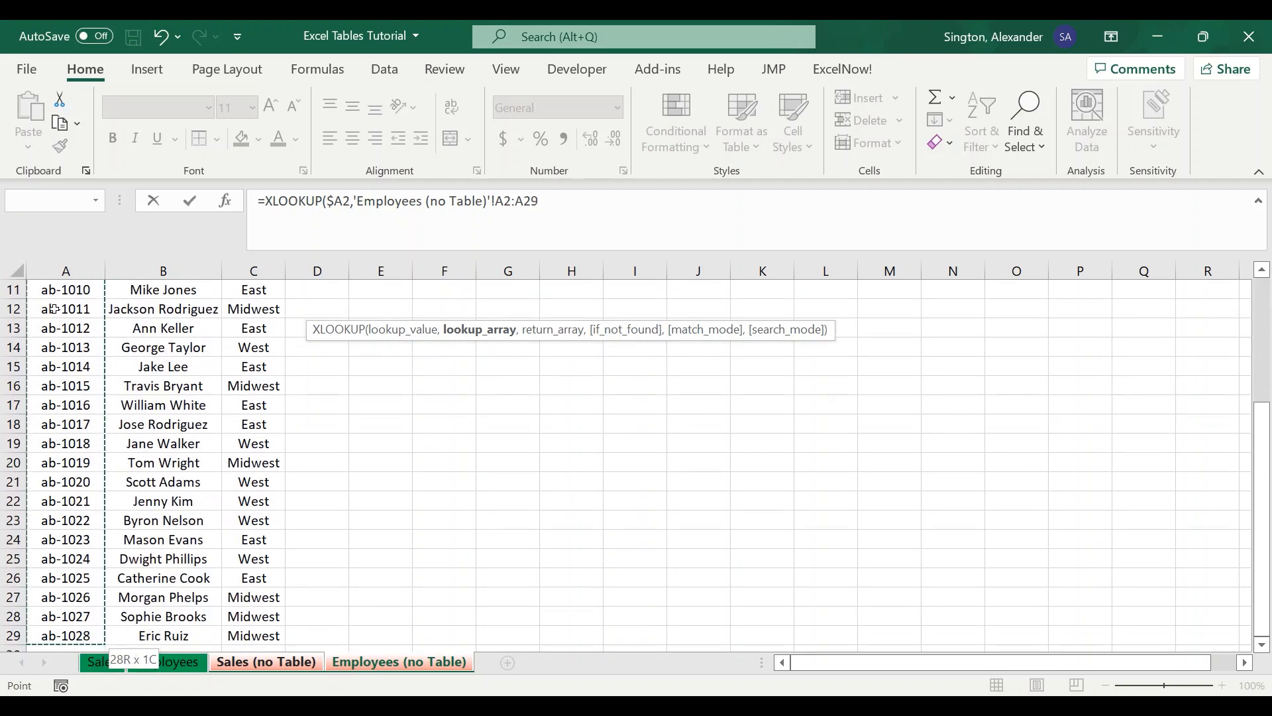
key("F4")
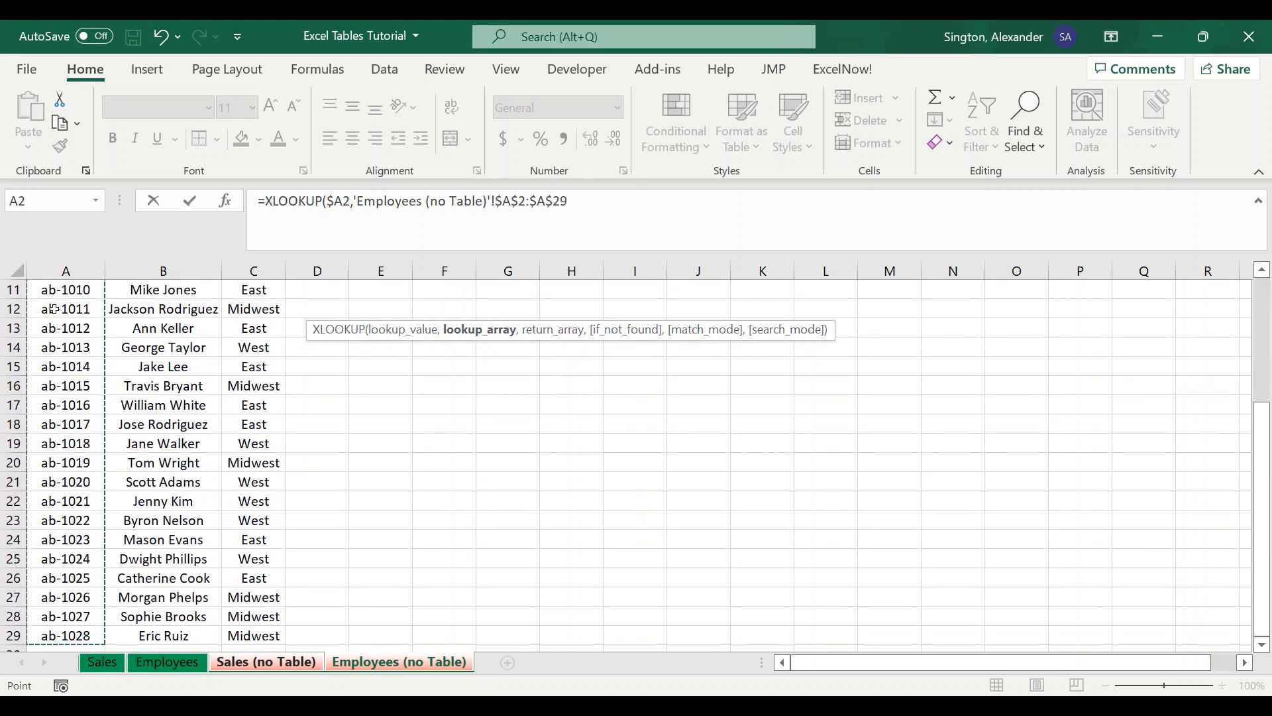
type(",")
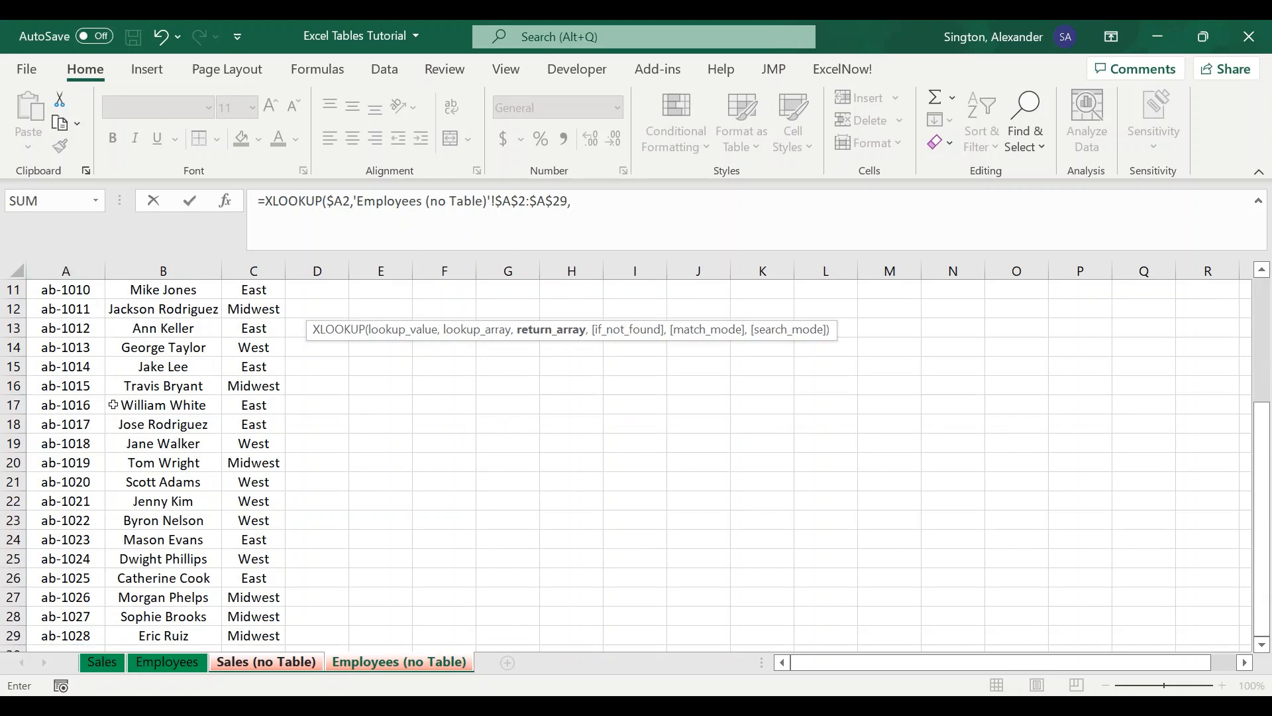
- Complete the XLOOKUP with return array 'Employees (no Table)'!B$2:B$29 and "" as the not-found value
scroll(113, 404, "up", 3)
left_click(173, 308)
key("ctrl+shift+Down")
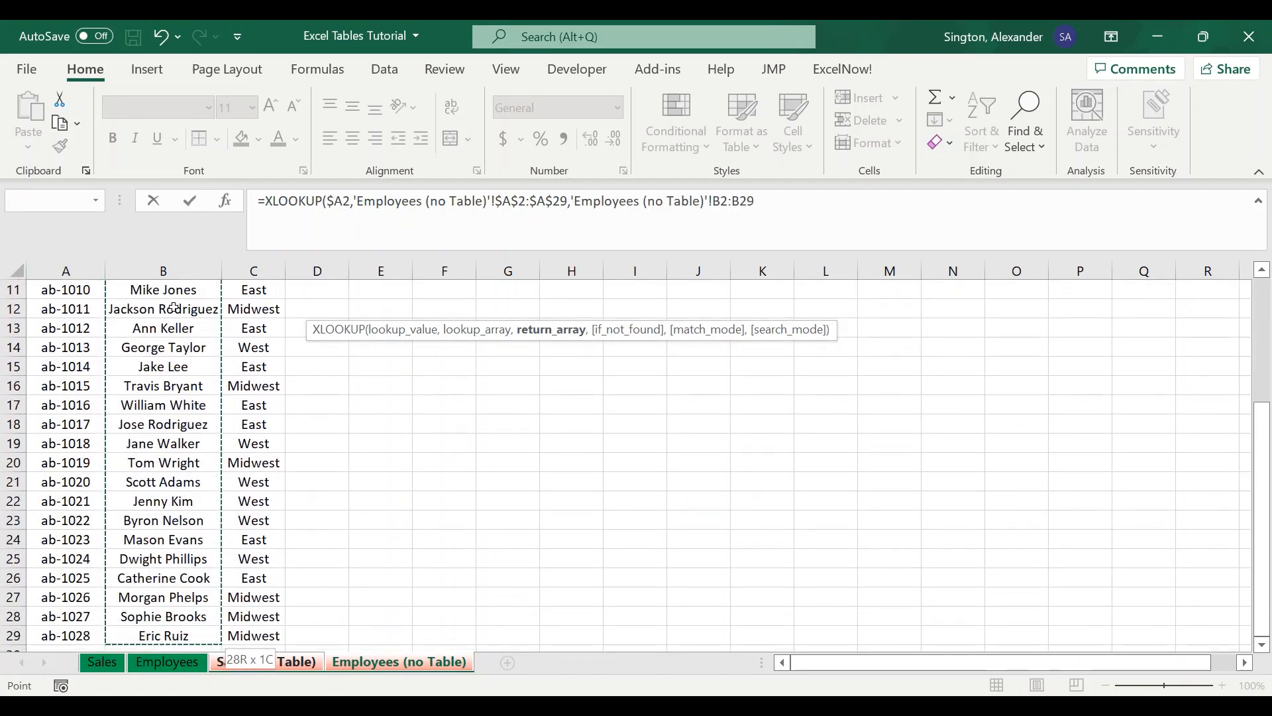
key("F4")
key("F4")
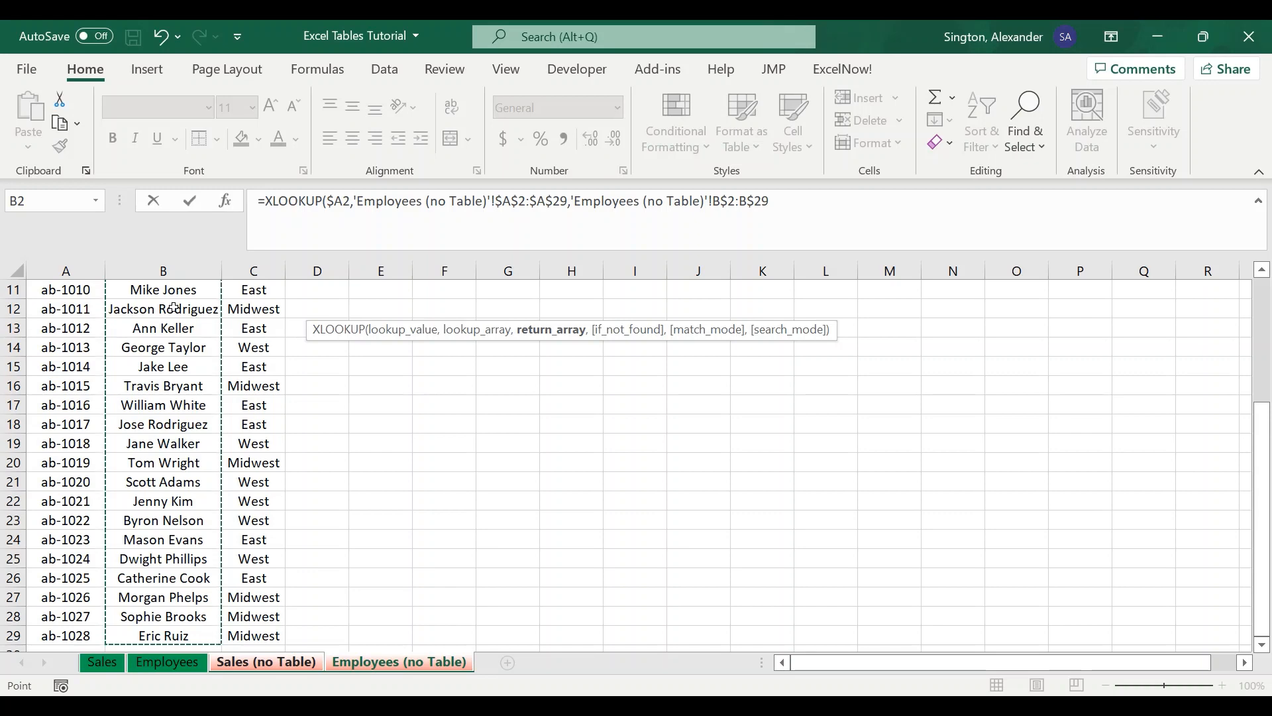
type(",\"\"")
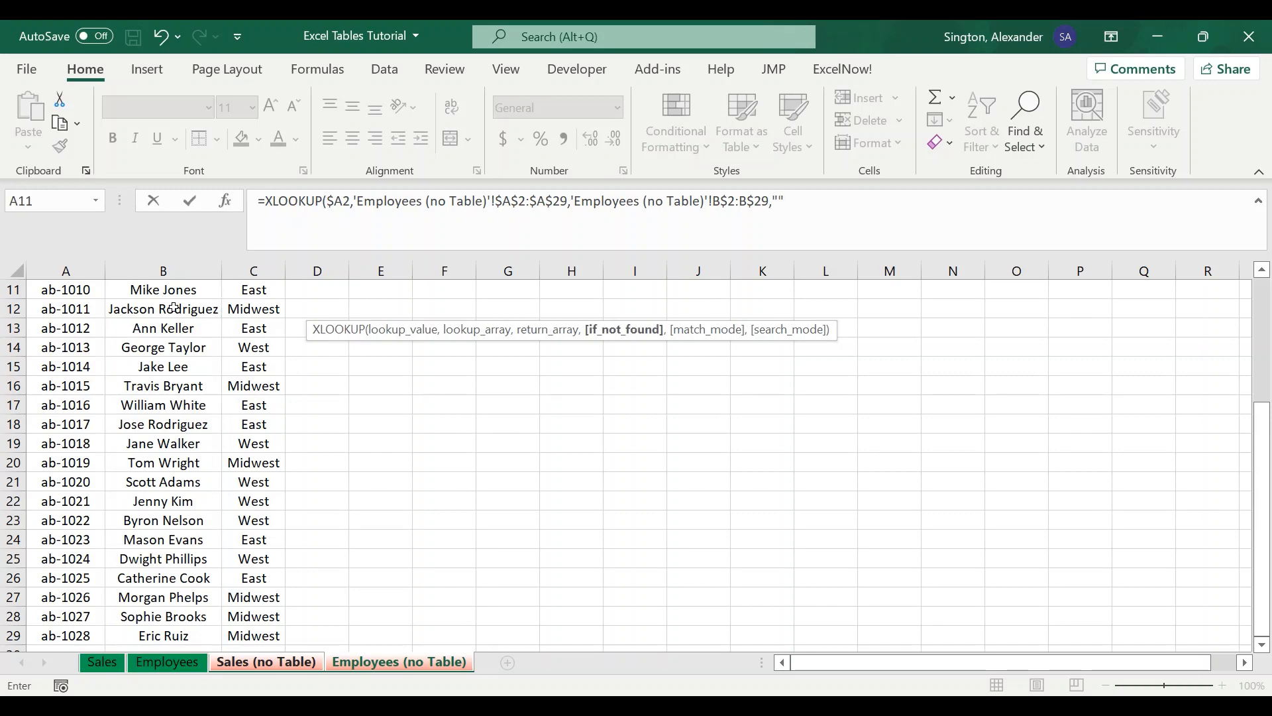
type(")")
key("Return")
- Copy the Name formula across into the Region column and fill both columns down
left_click(398, 308)
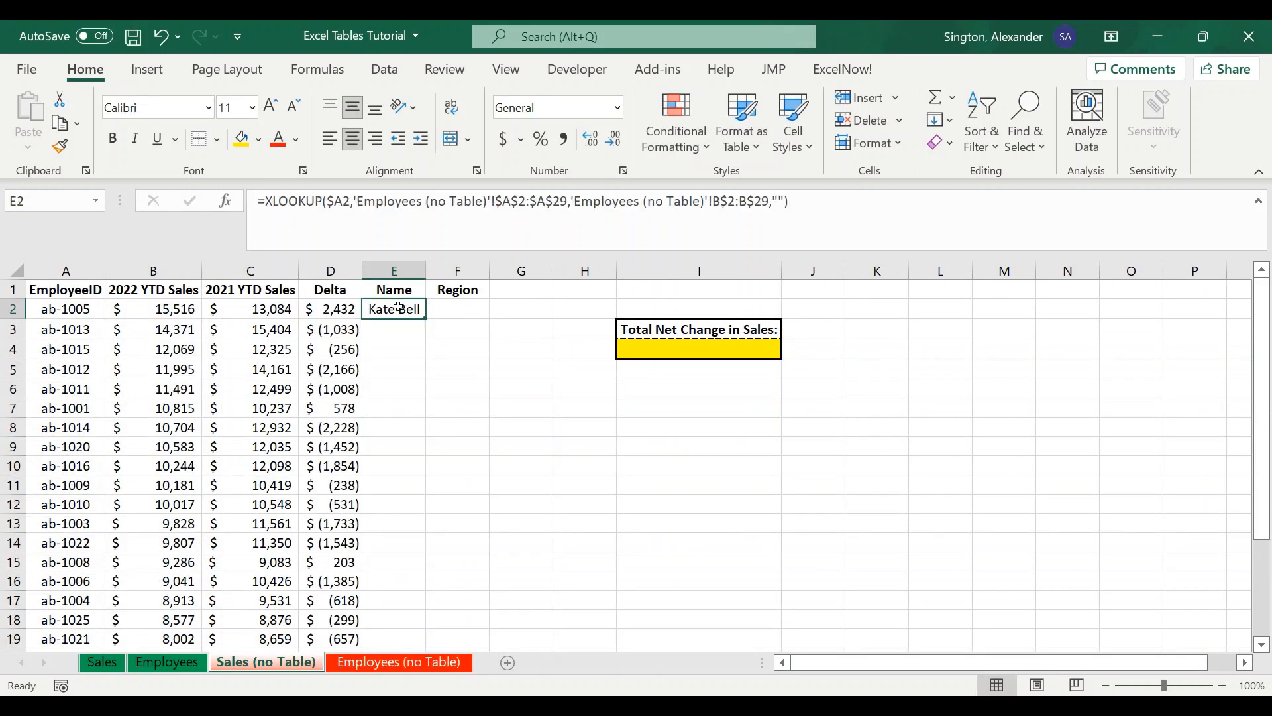
left_click_drag(424, 319, 472, 316)
double_click(491, 318)
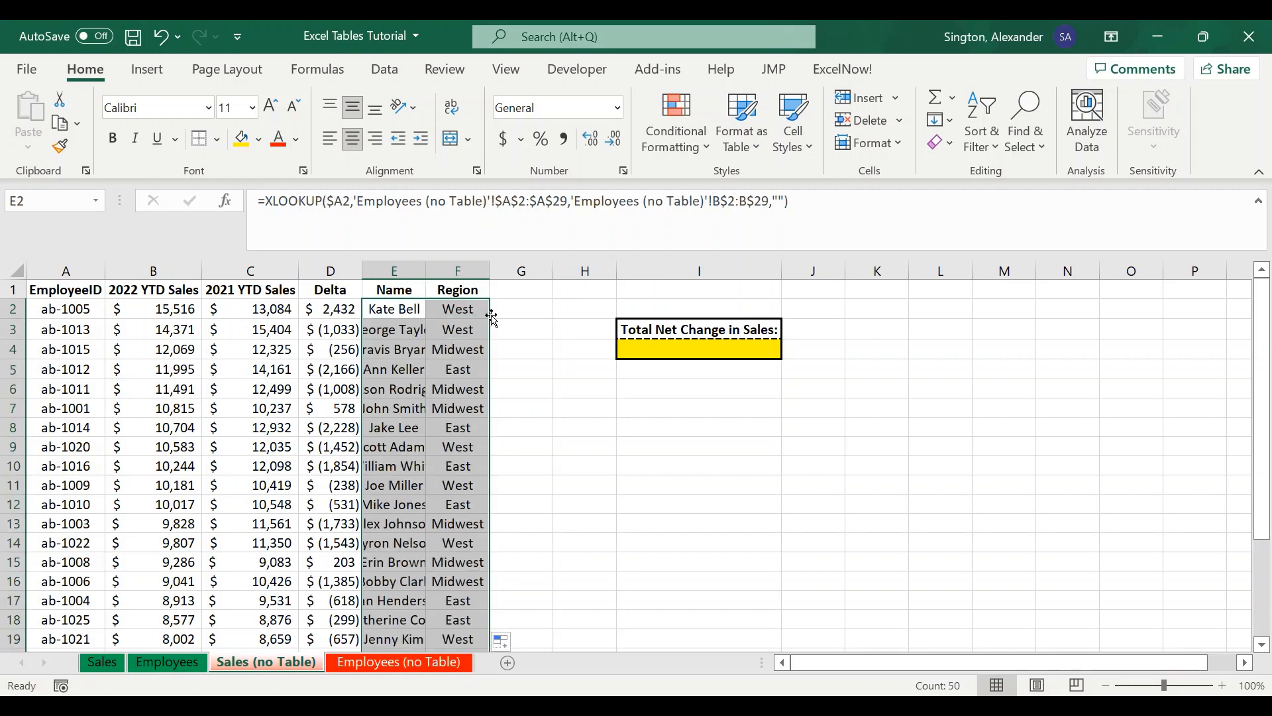
- Autofit the widths of the Name and Region columns
double_click(427, 269)
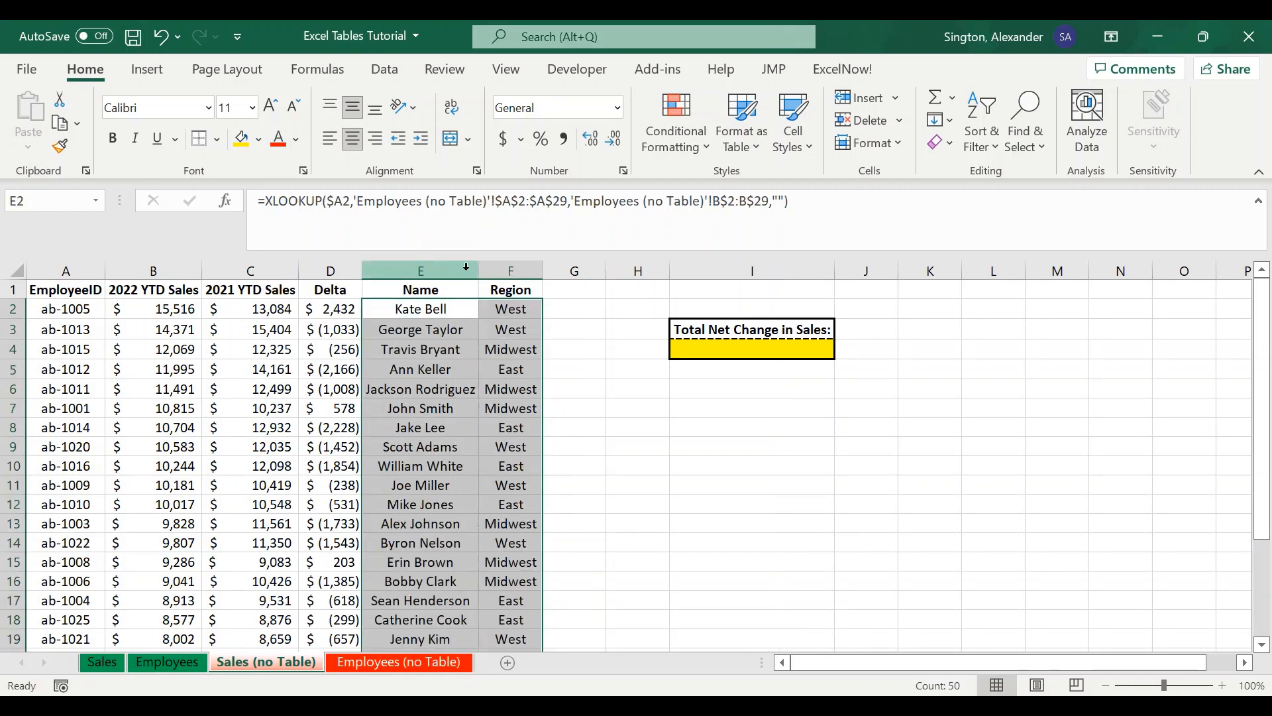
double_click(542, 269)
left_click(595, 370)
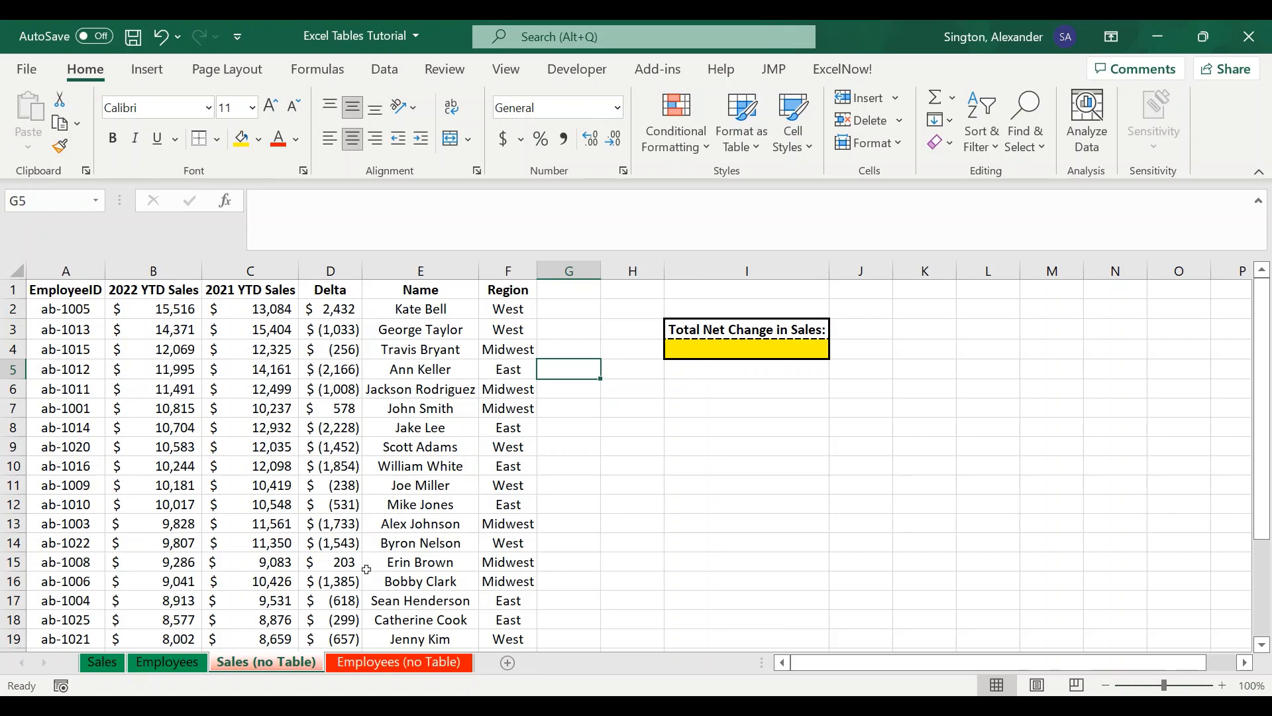
- On the Sales sheet, enter =SUM(Sales[Delta]) in the Total Net Change in Sales cell
left_click(96, 667)
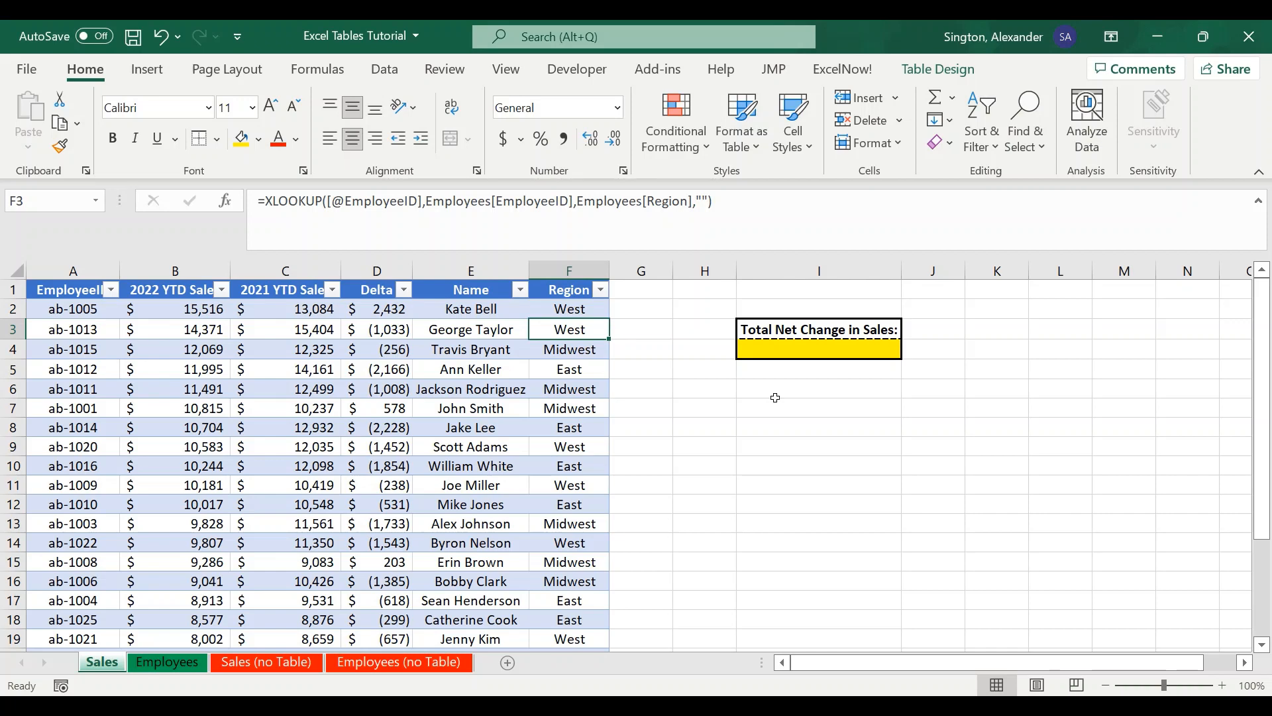
left_click(782, 351)
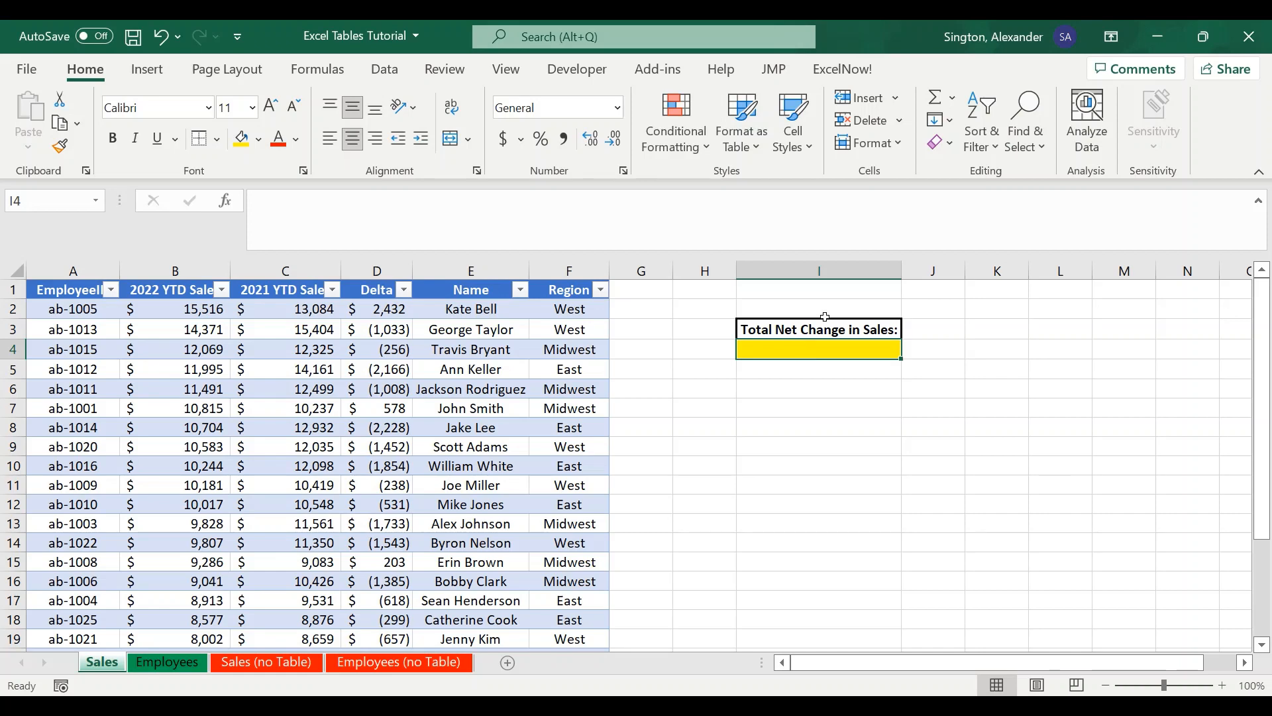
type("=sum")
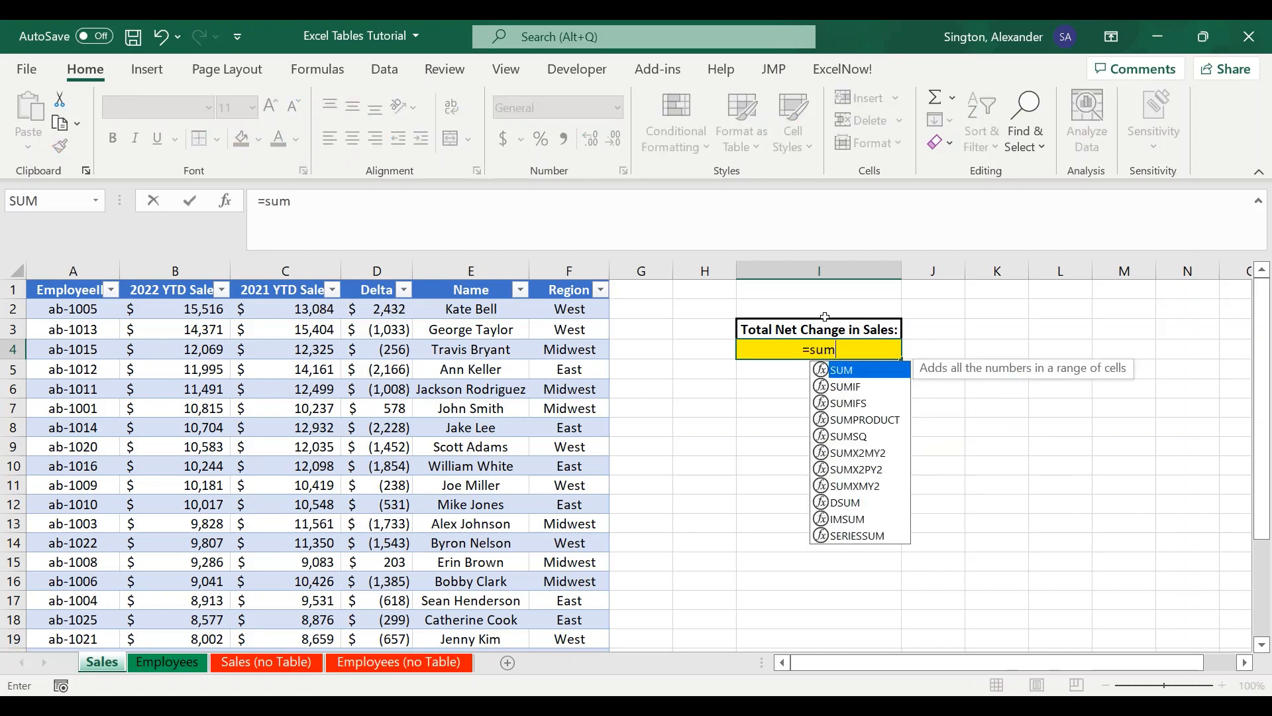
key("Tab")
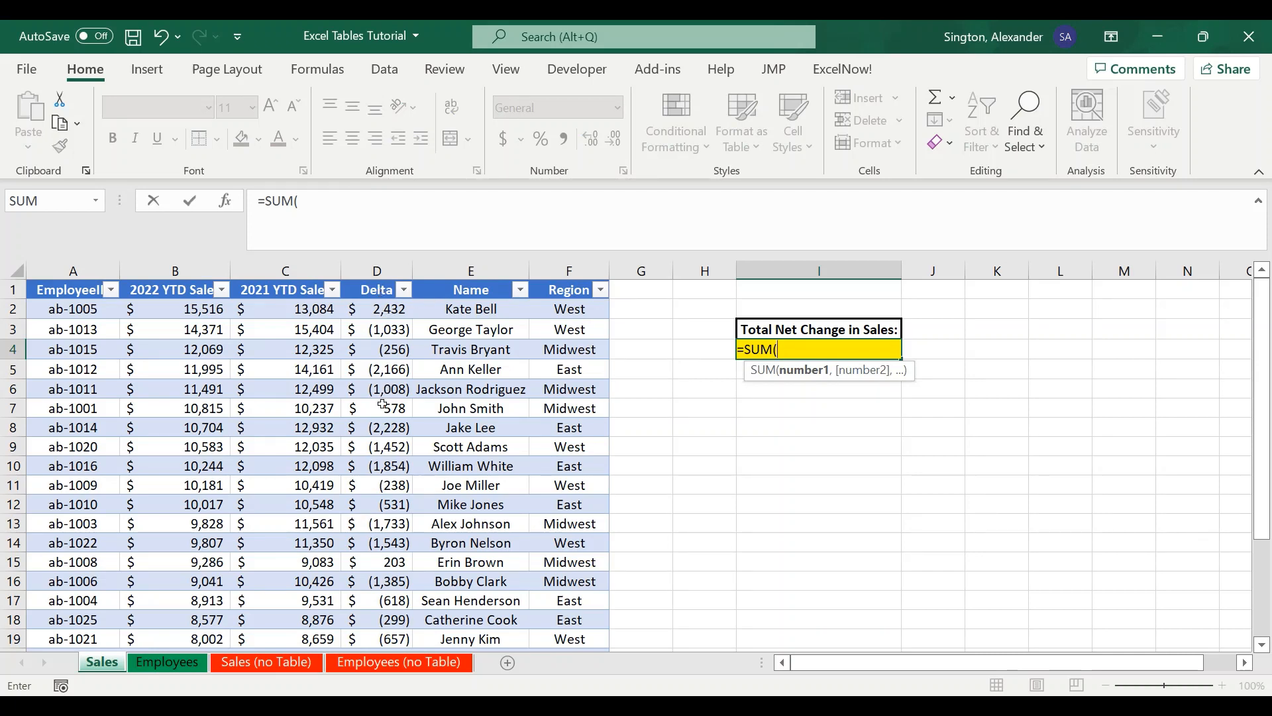
left_click(383, 405)
key("ctrl+space")
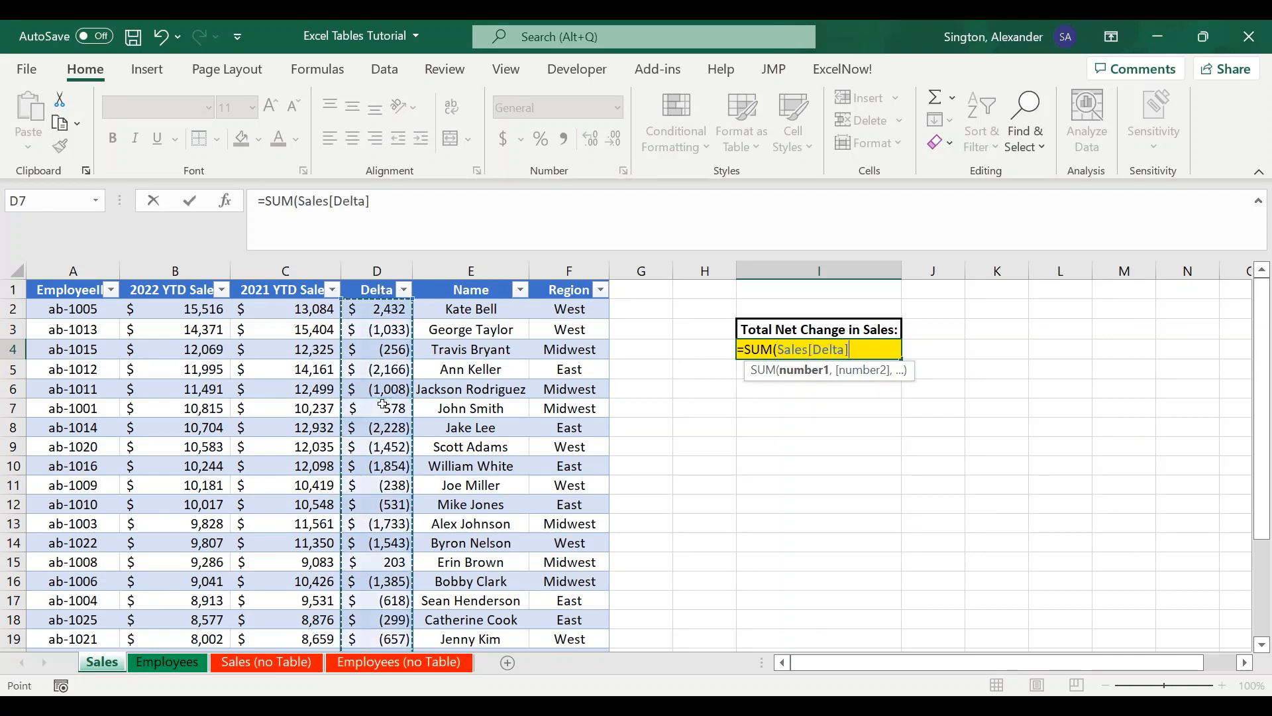
type(")")
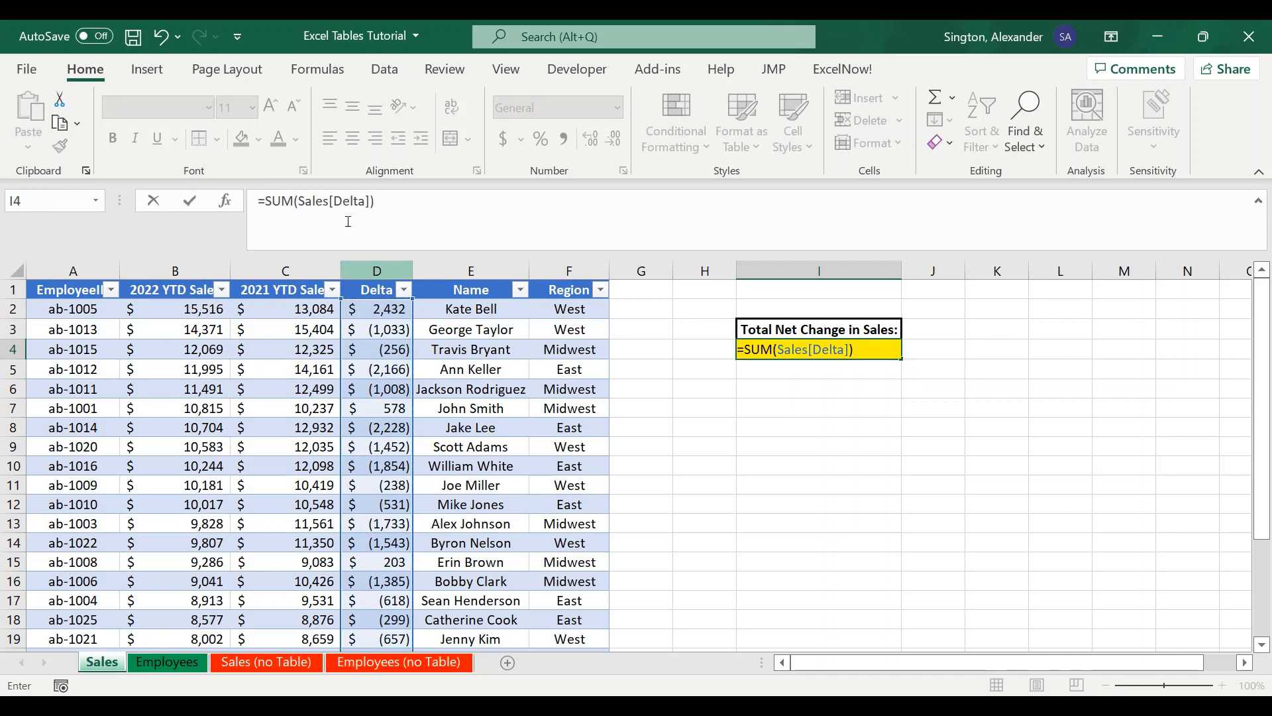
left_click_drag(300, 204, 372, 204)
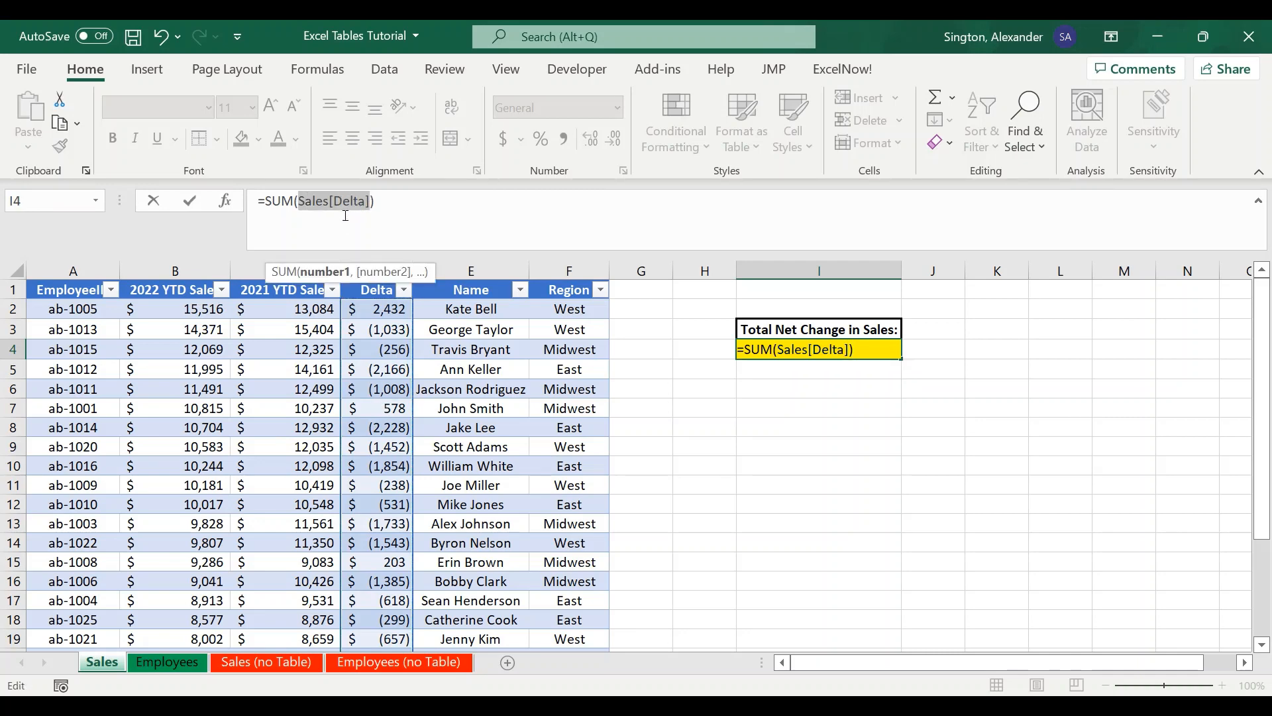
left_click(429, 199)
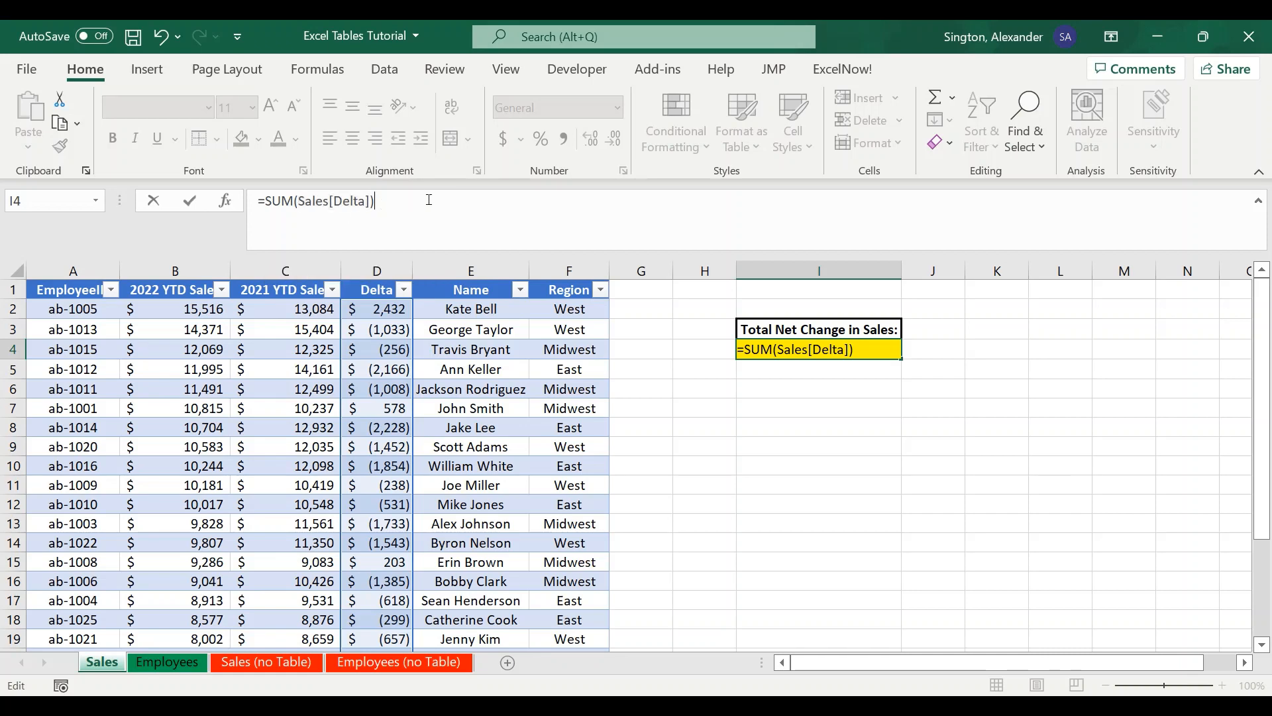
key("Return")
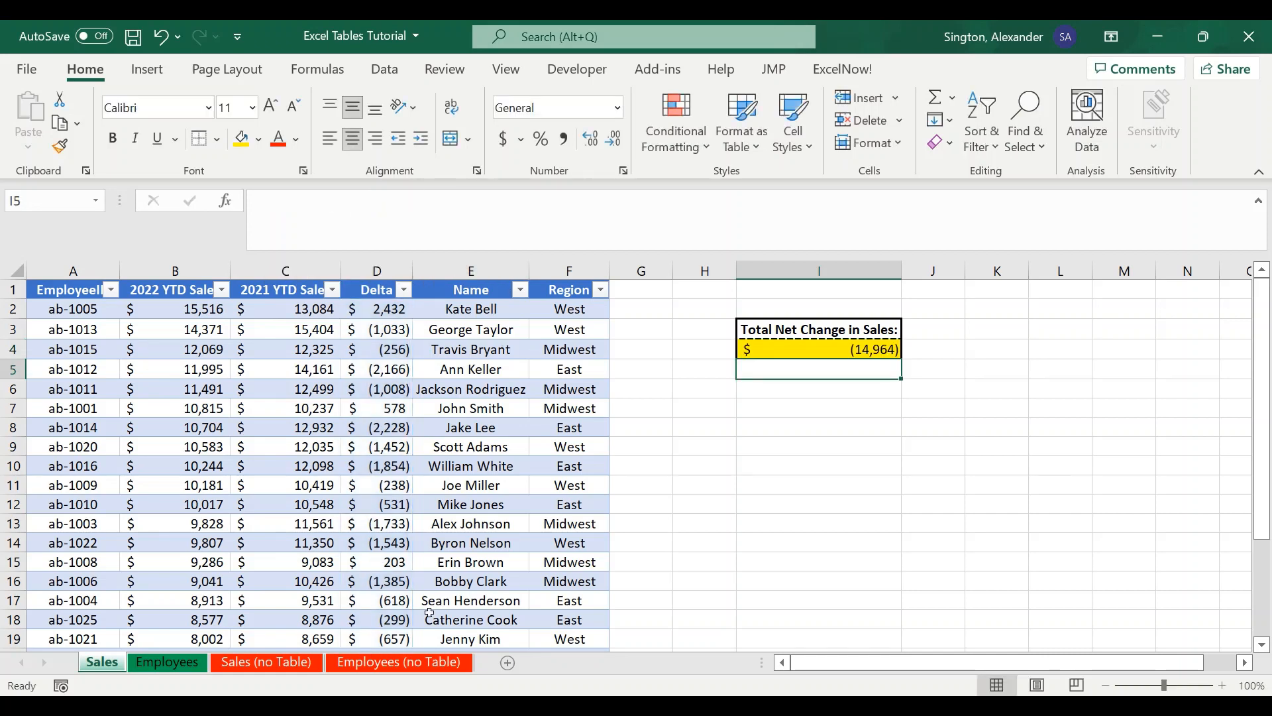
- On the Sales (no Table) sheet, enter =SUM(D2:D26) in the Total Net Change in Sales cell
left_click(265, 662)
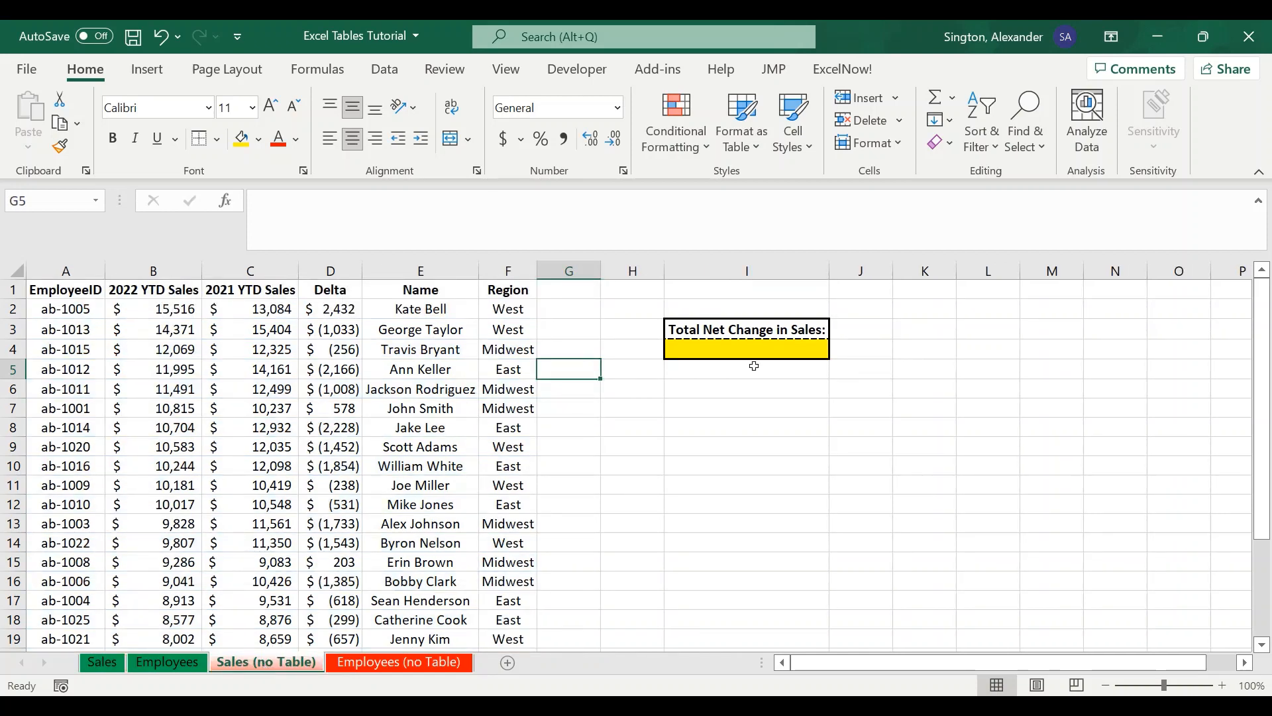
left_click(732, 350)
type("=sum")
key("Tab")
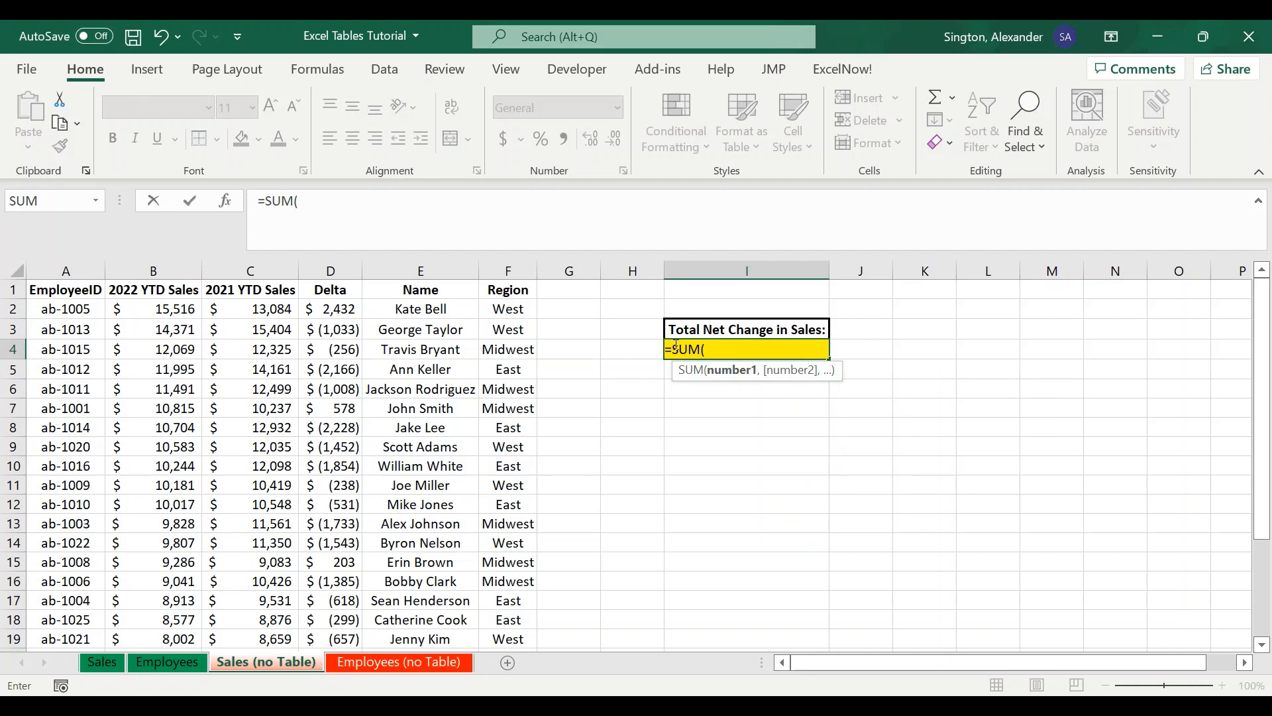
left_click(339, 310)
key("ctrl+shift+Down")
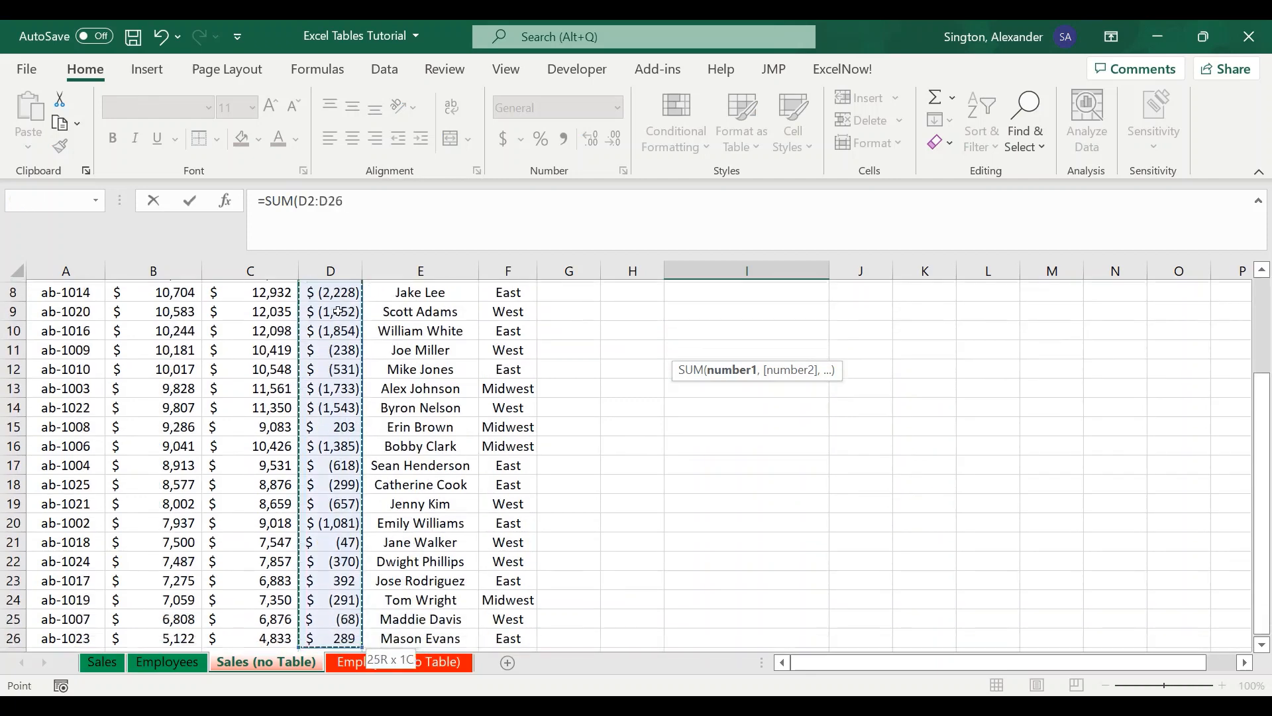
type(")")
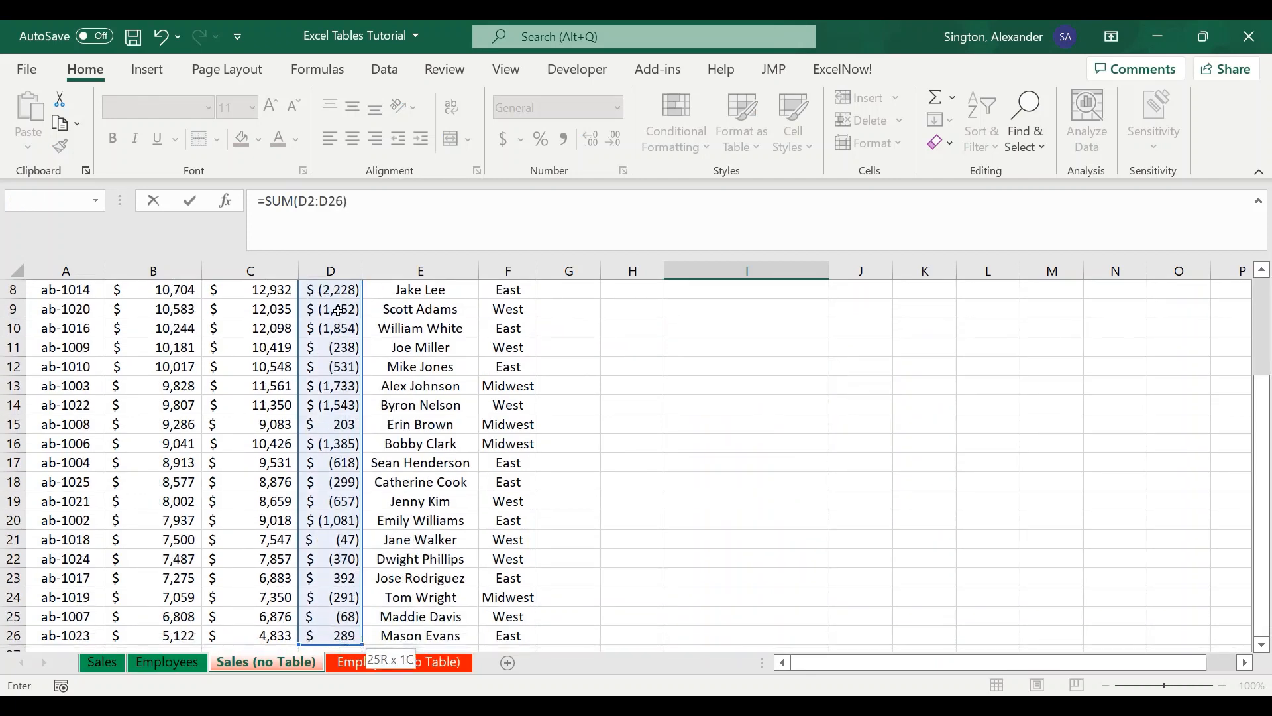
key("Return")
scroll(722, 451, "up", 2)
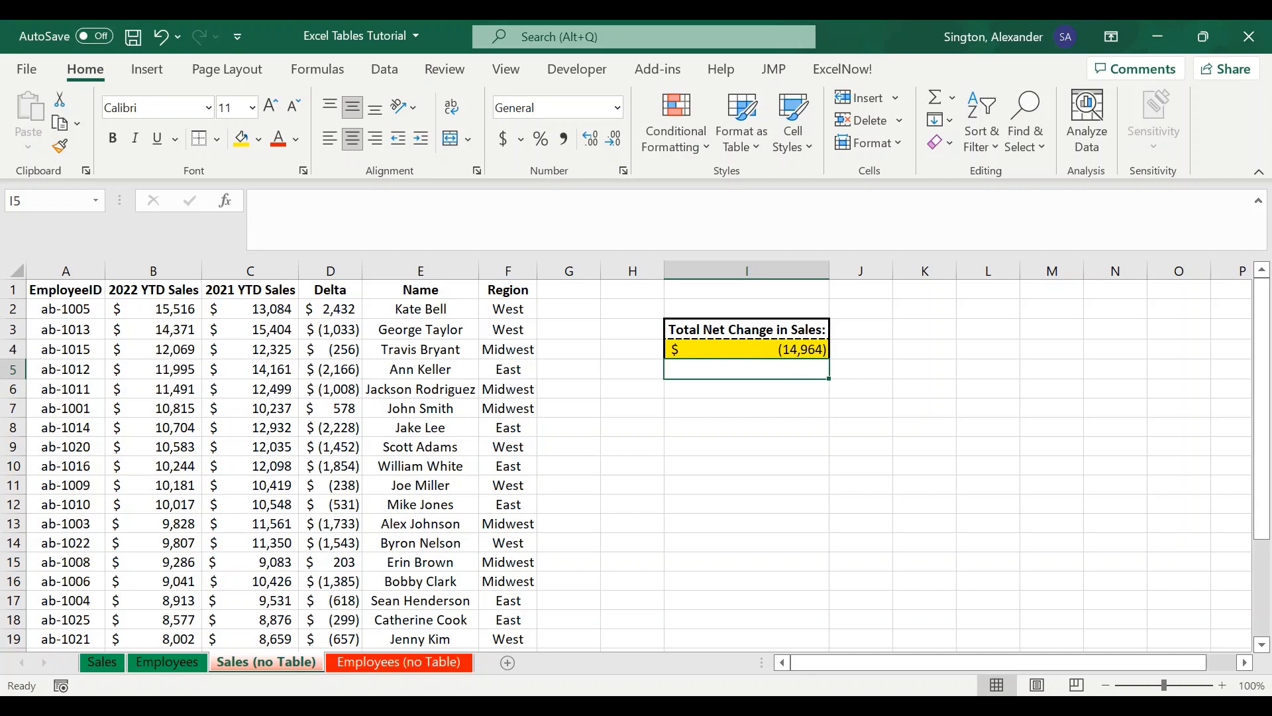
- On the Sales sheet, insert a PivotTable from the Sales table, placed on the existing worksheet at J10
left_click(112, 666)
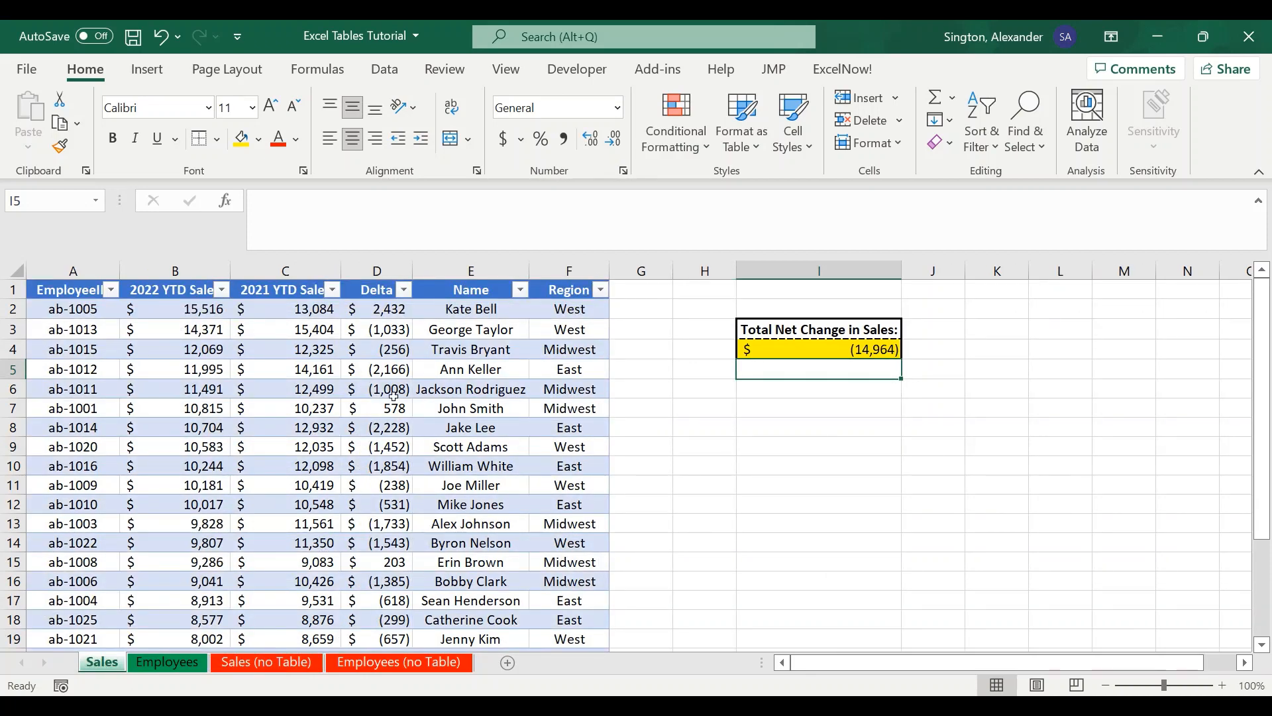
left_click(268, 421)
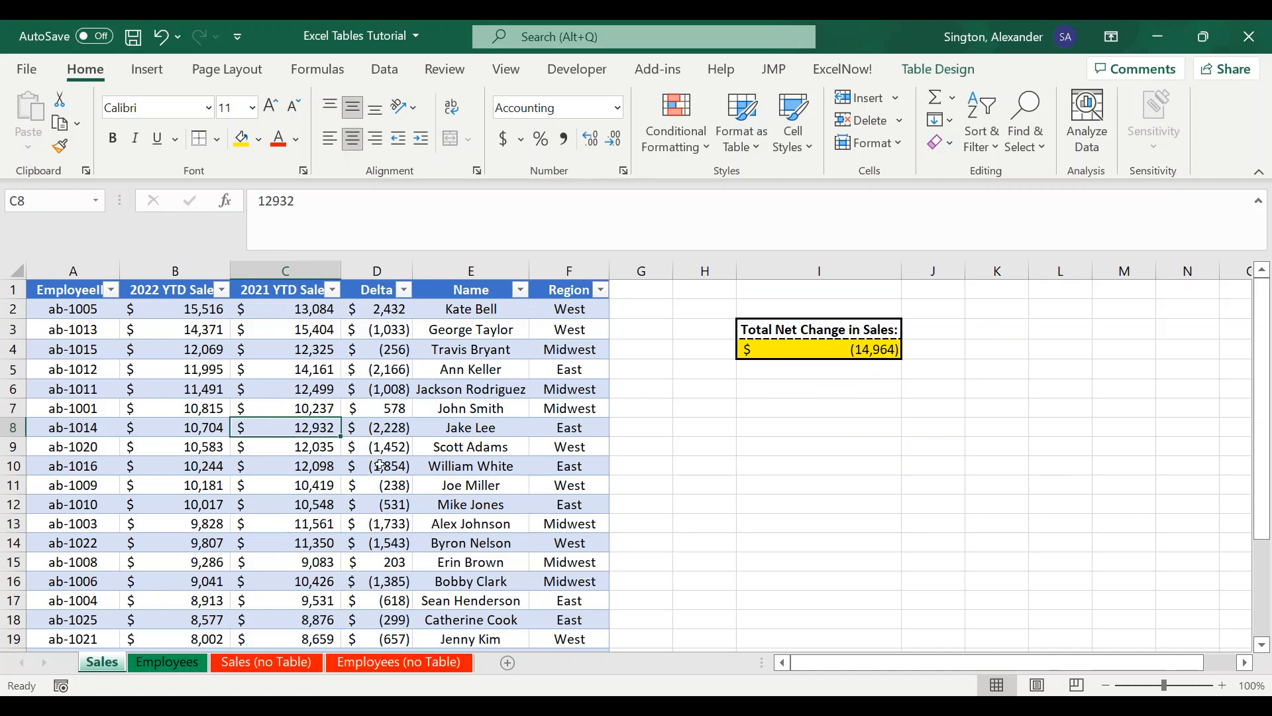
left_click(155, 70)
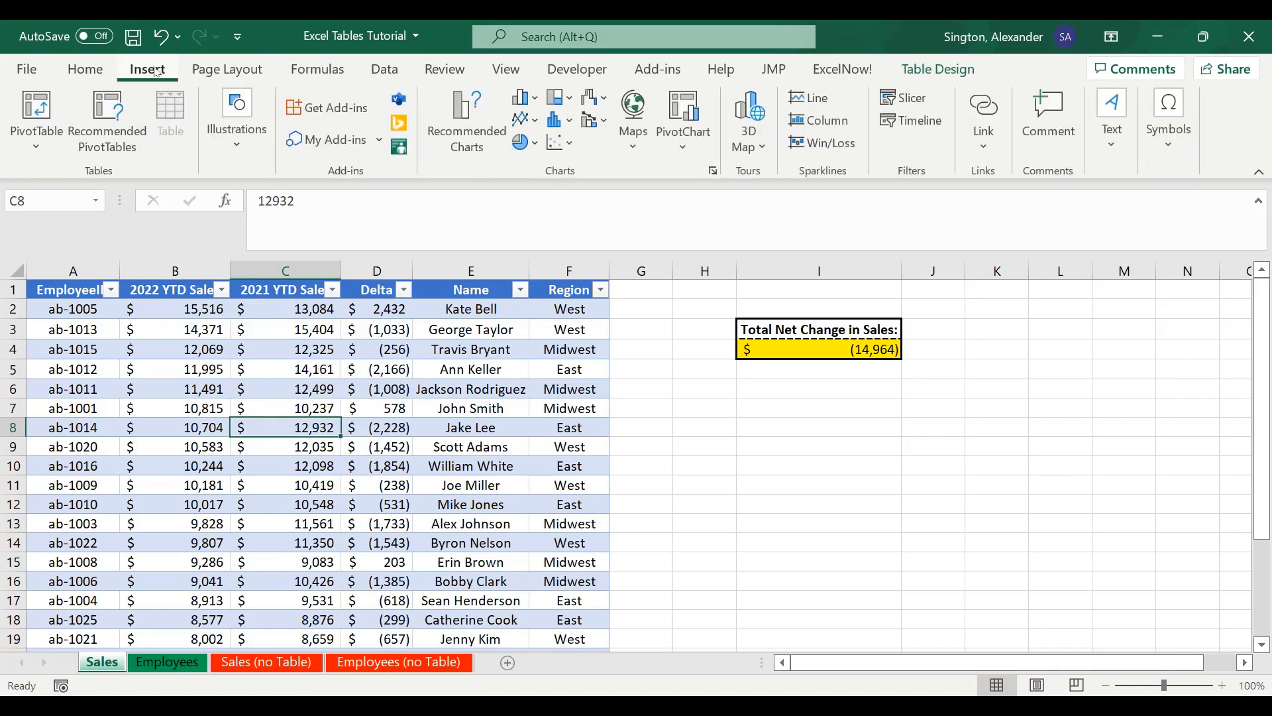
left_click(45, 140)
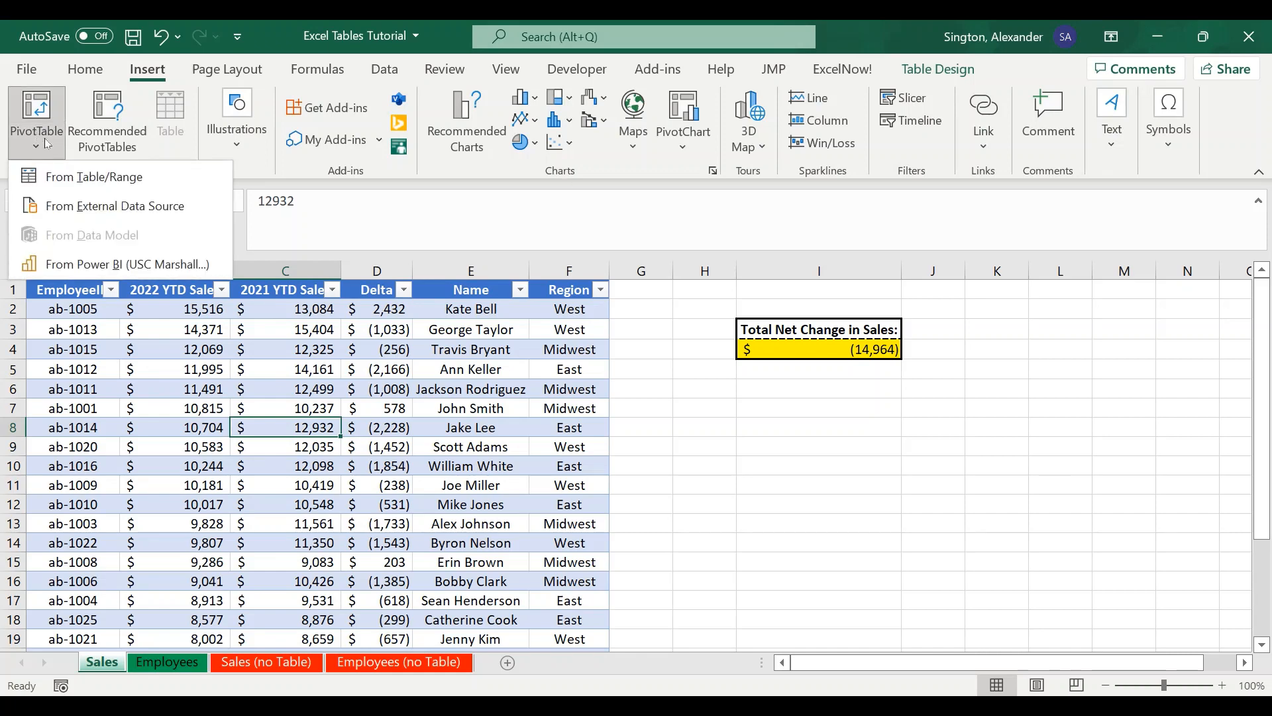
left_click(126, 177)
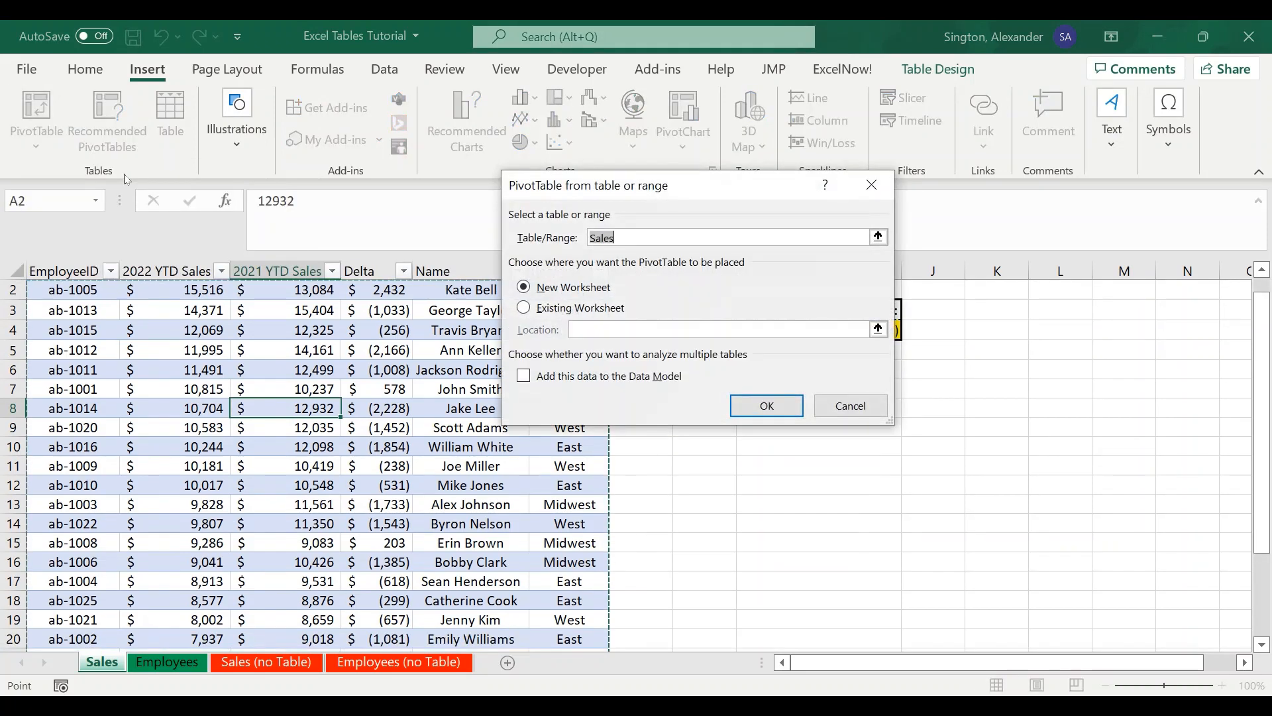
left_click(634, 237)
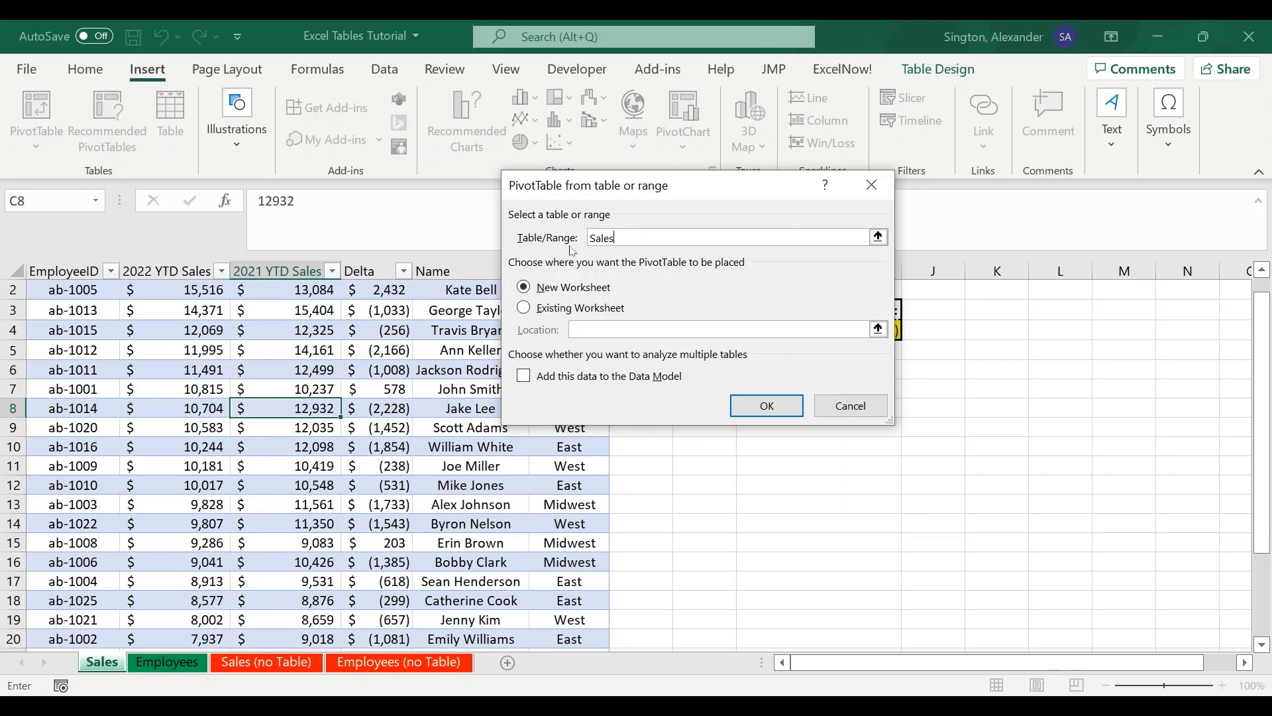
left_click(525, 309)
left_click(924, 446)
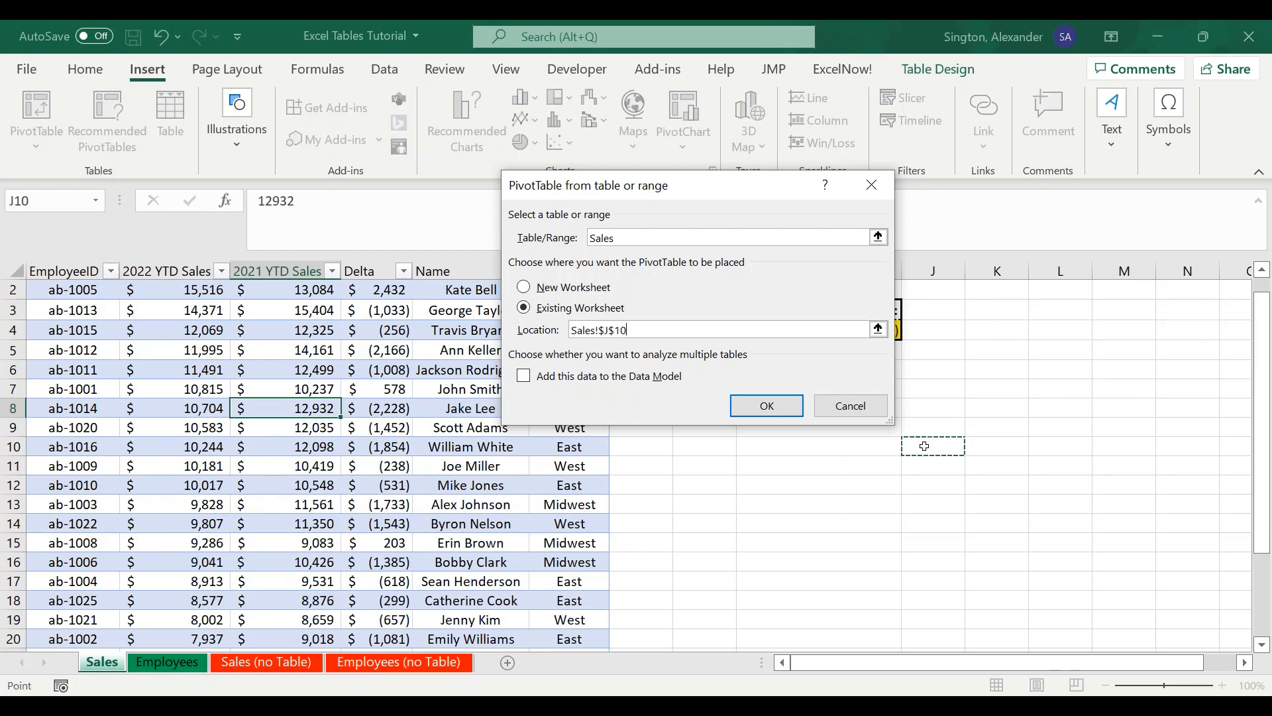
left_click(767, 405)
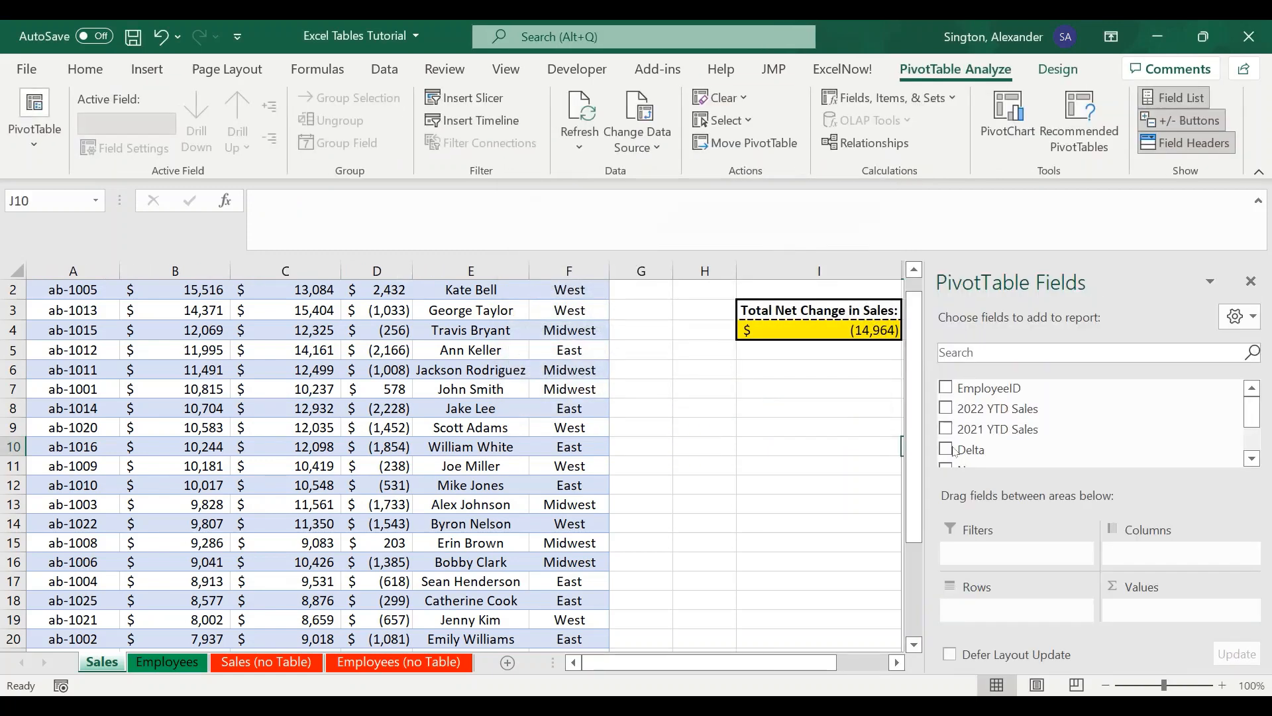
- Add 2022 YTD Sales and 2021 YTD Sales as values and Region as rows in the PivotTable
left_click(947, 408)
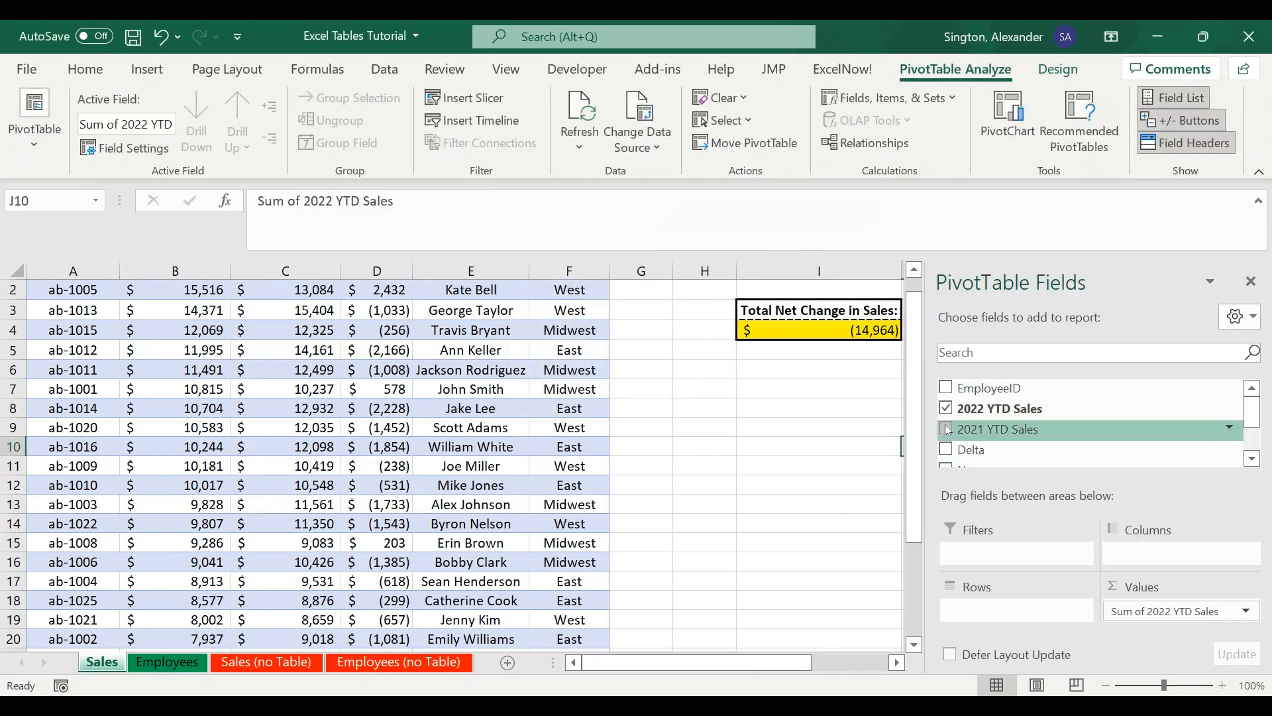
left_click(946, 429)
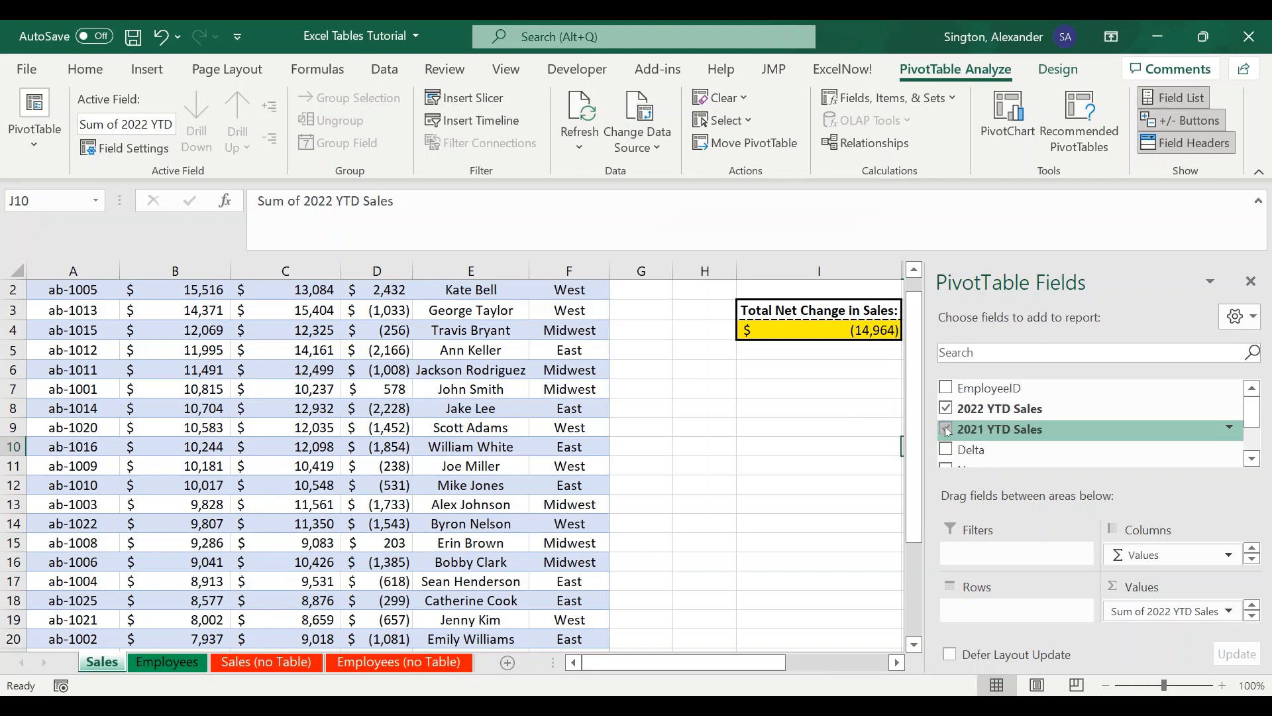
scroll(958, 411, "down", 3)
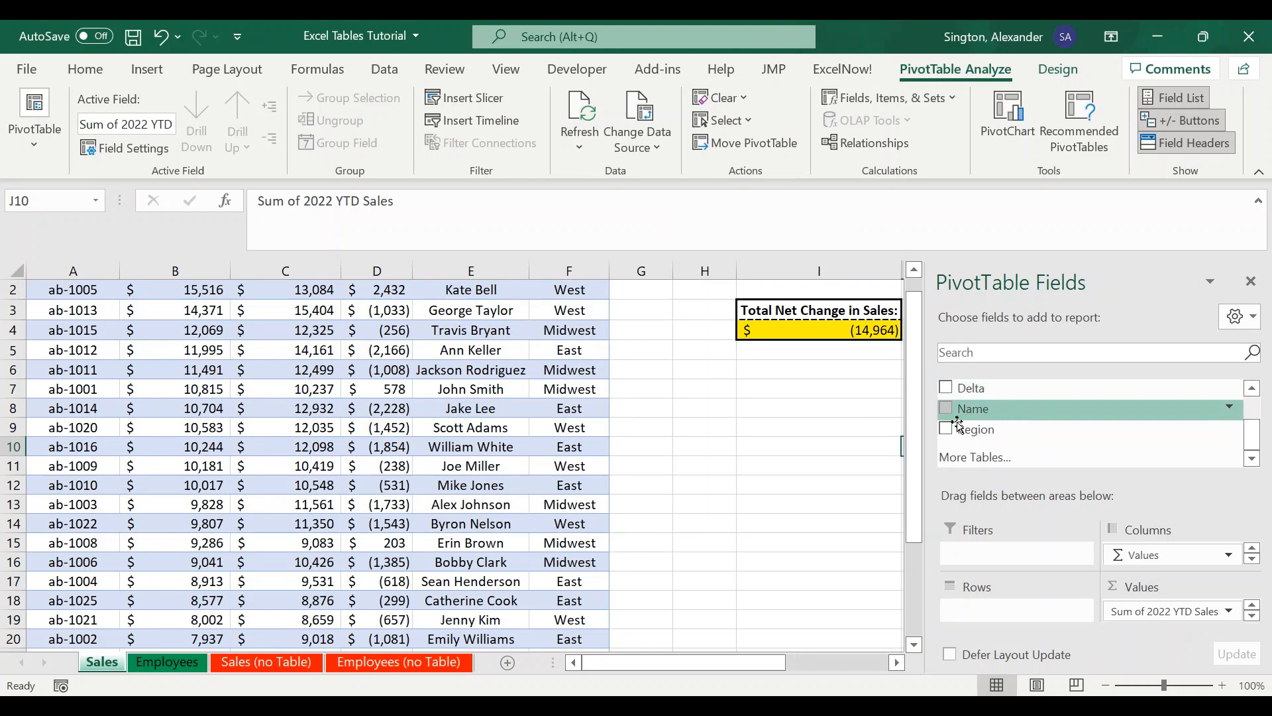
left_click(946, 428)
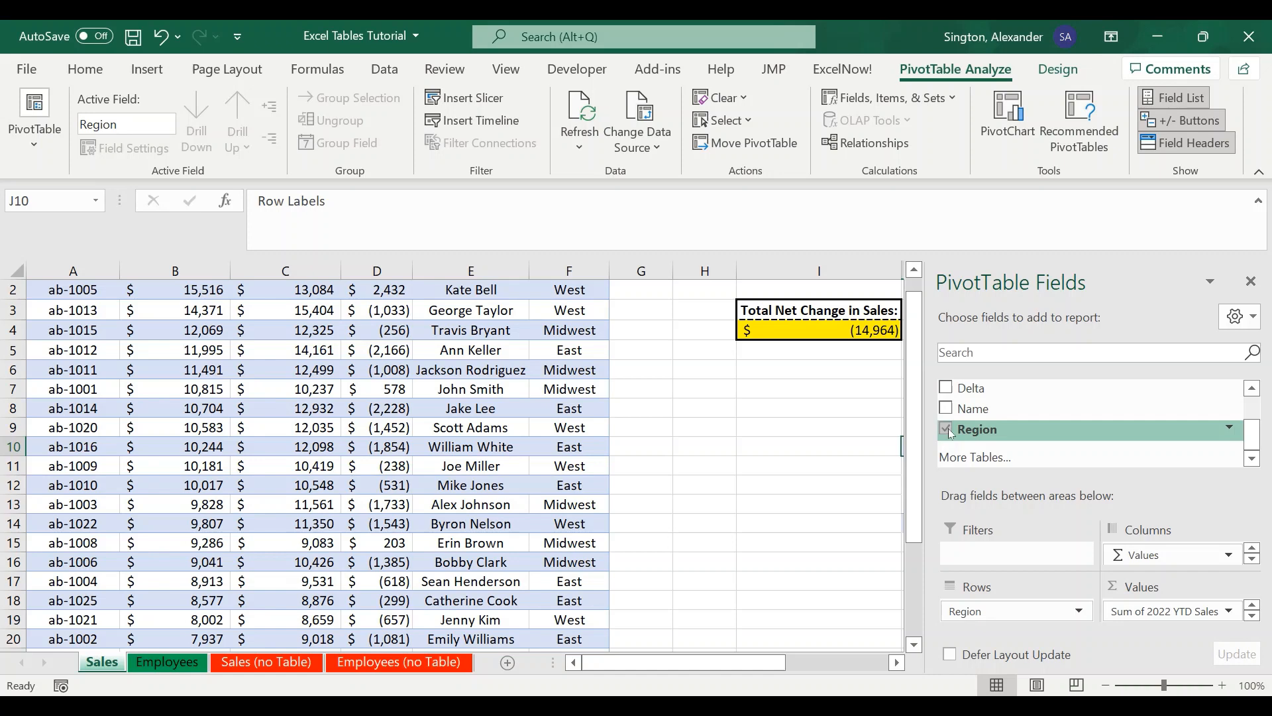
left_click(815, 451)
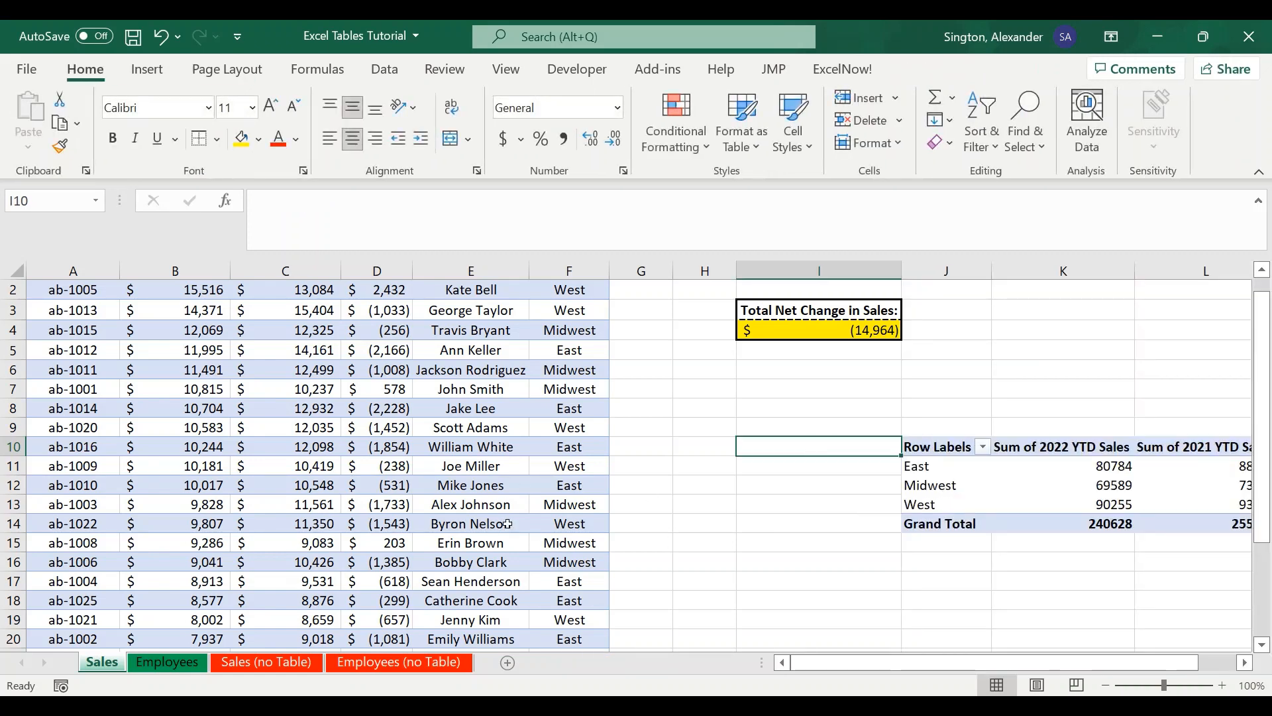
- On the Sales (no Table) sheet, insert a PivotTable from range A1:F26, placed on the existing worksheet at J14
left_click(242, 662)
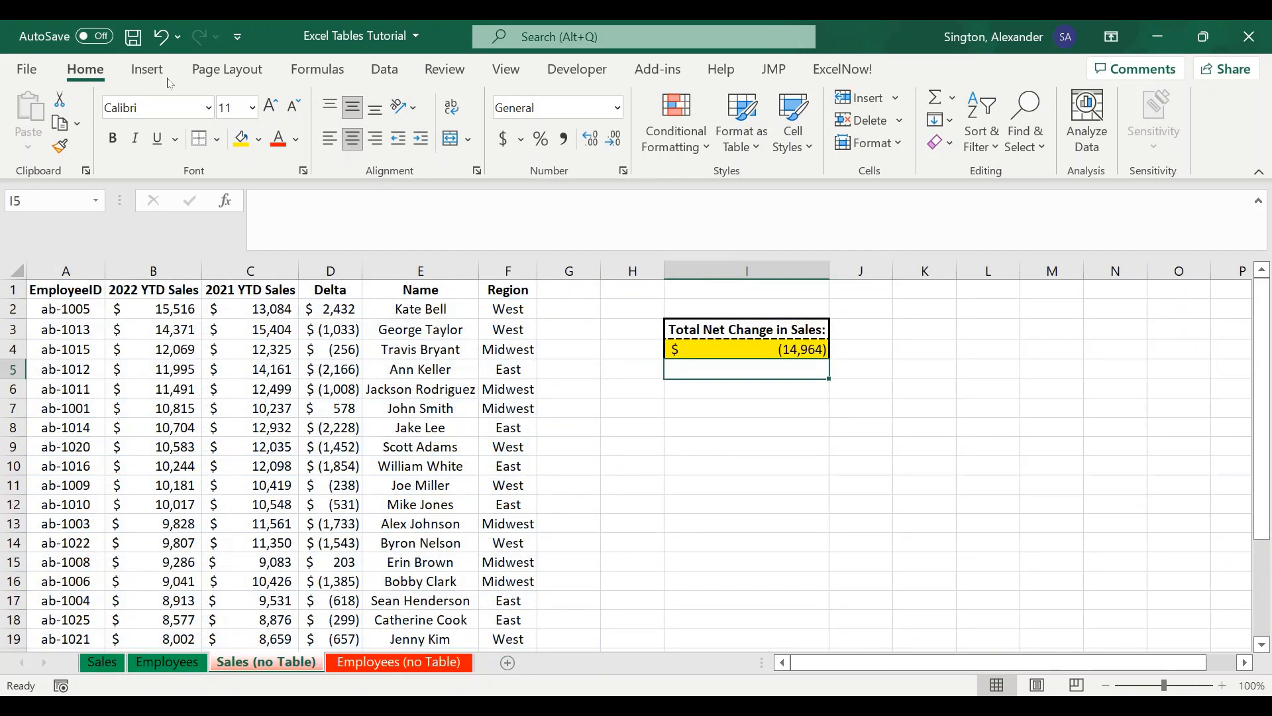
left_click(146, 74)
left_click(36, 133)
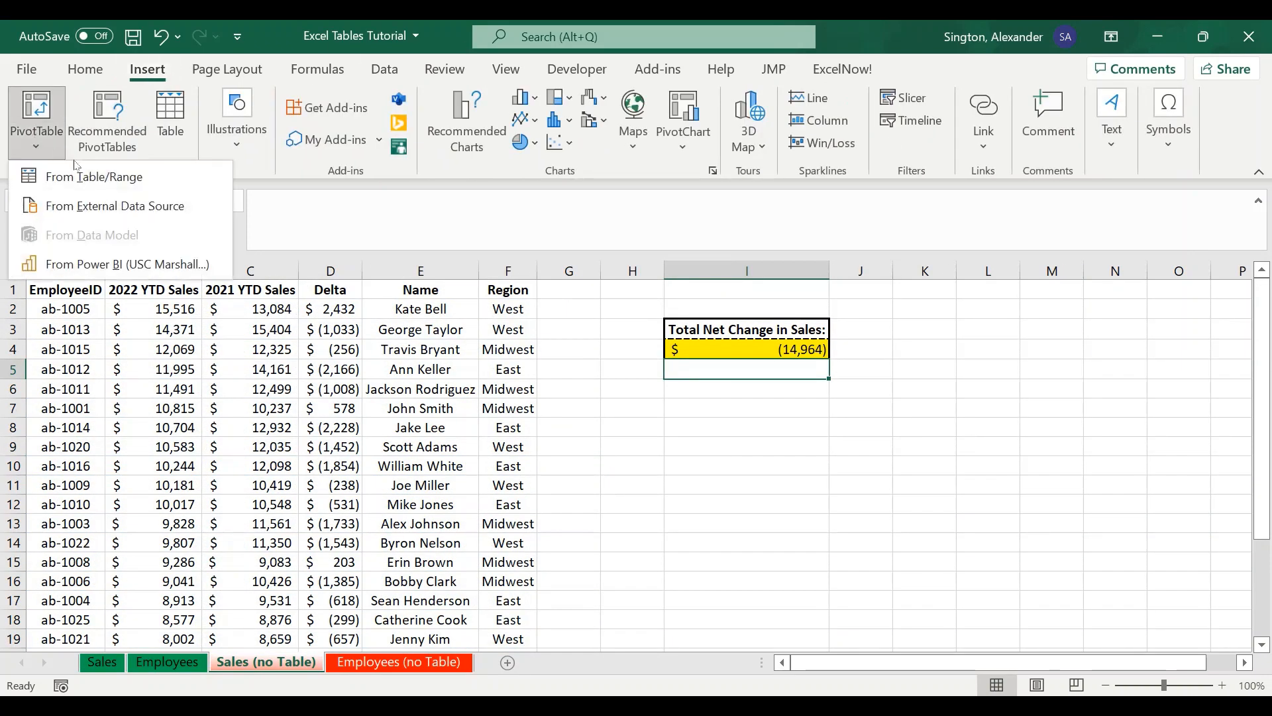
left_click(89, 172)
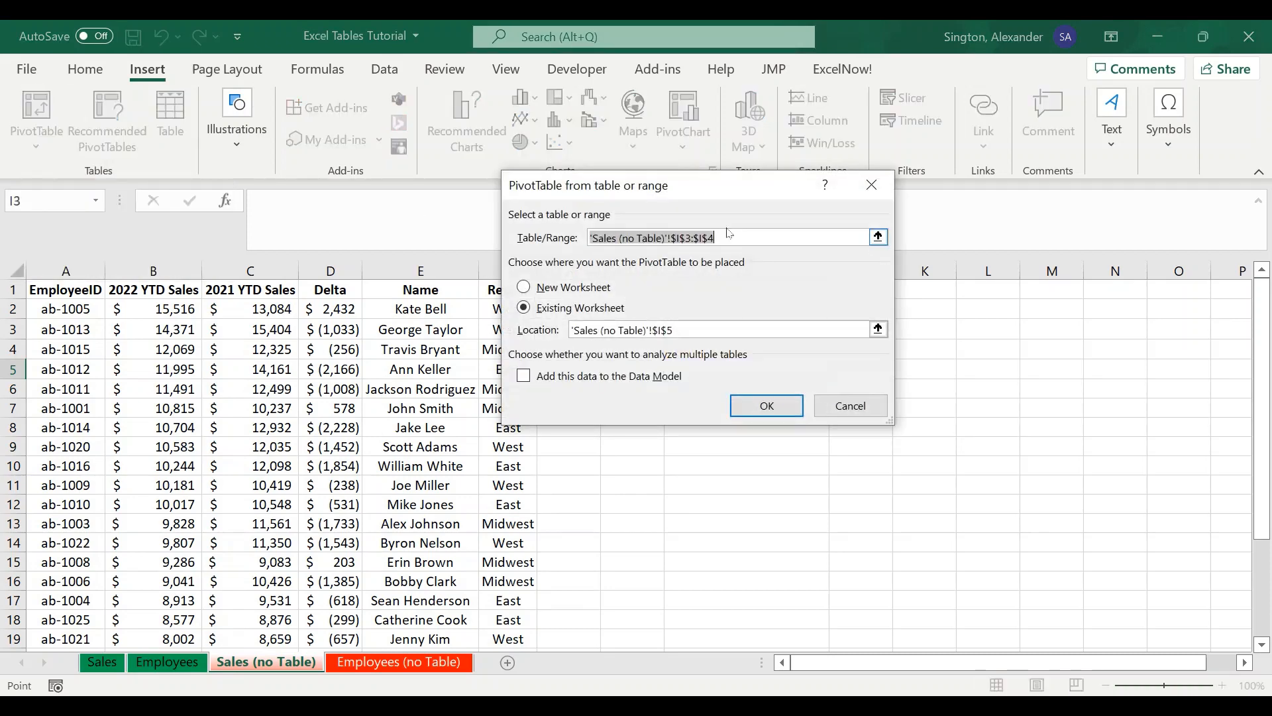
key("BackSpace")
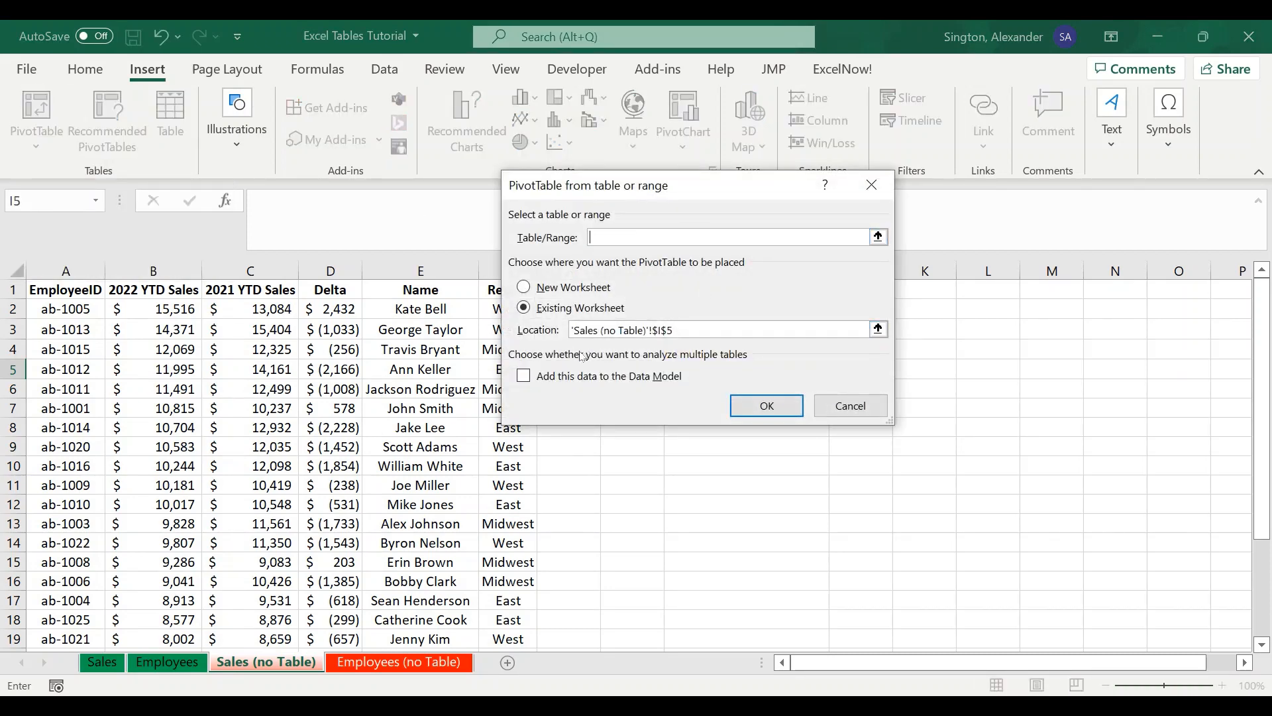
left_click(69, 289)
key("ctrl+shift+Right")
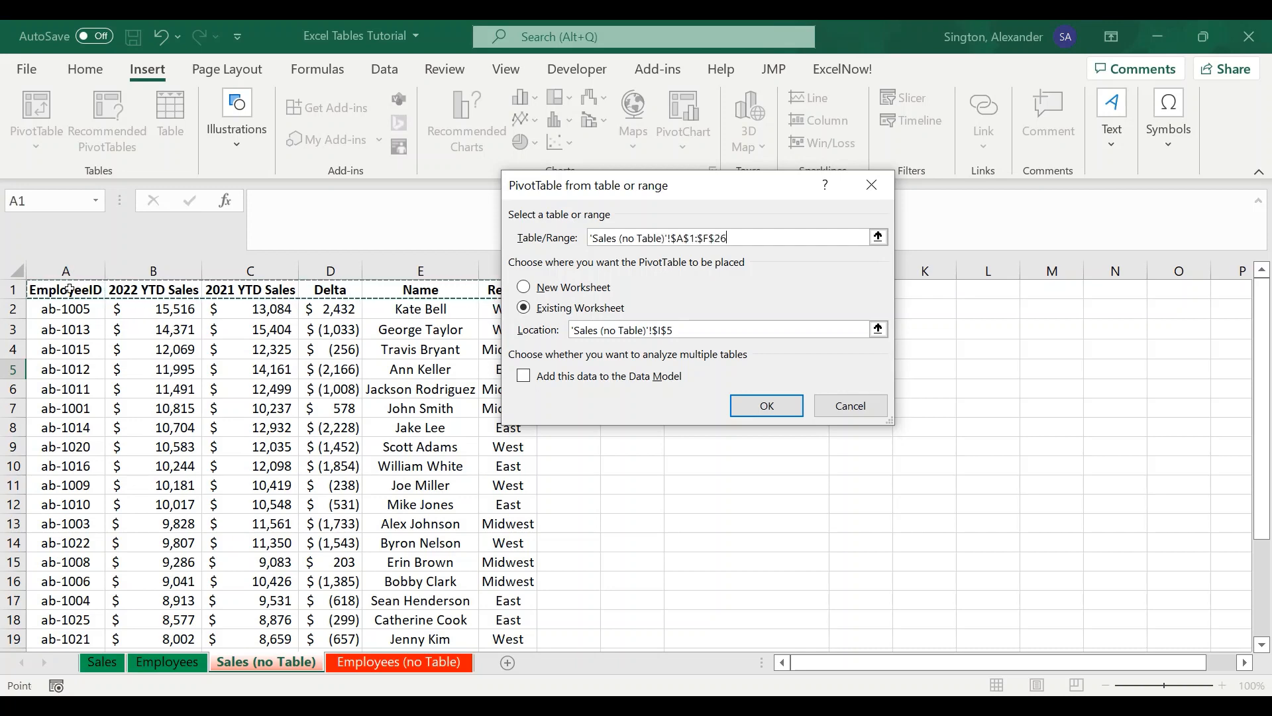
key("ctrl+shift+Down")
left_click(697, 329)
key("BackSpace")
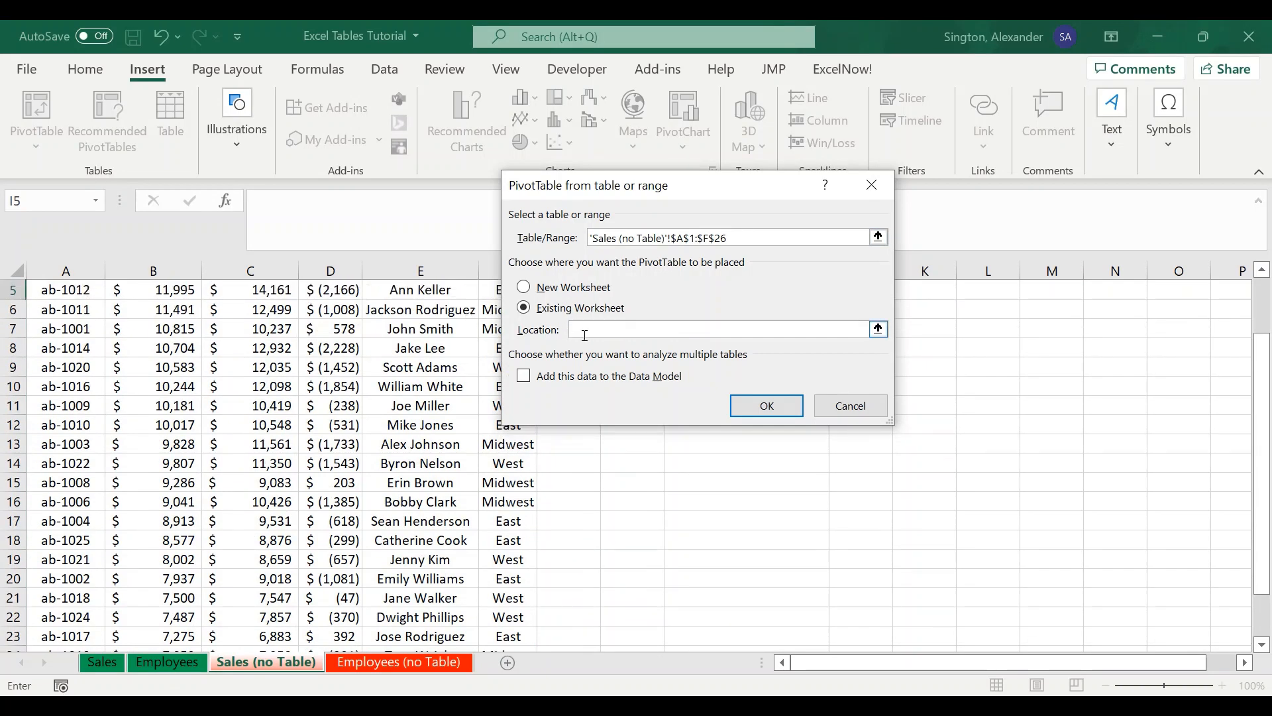
left_click(835, 458)
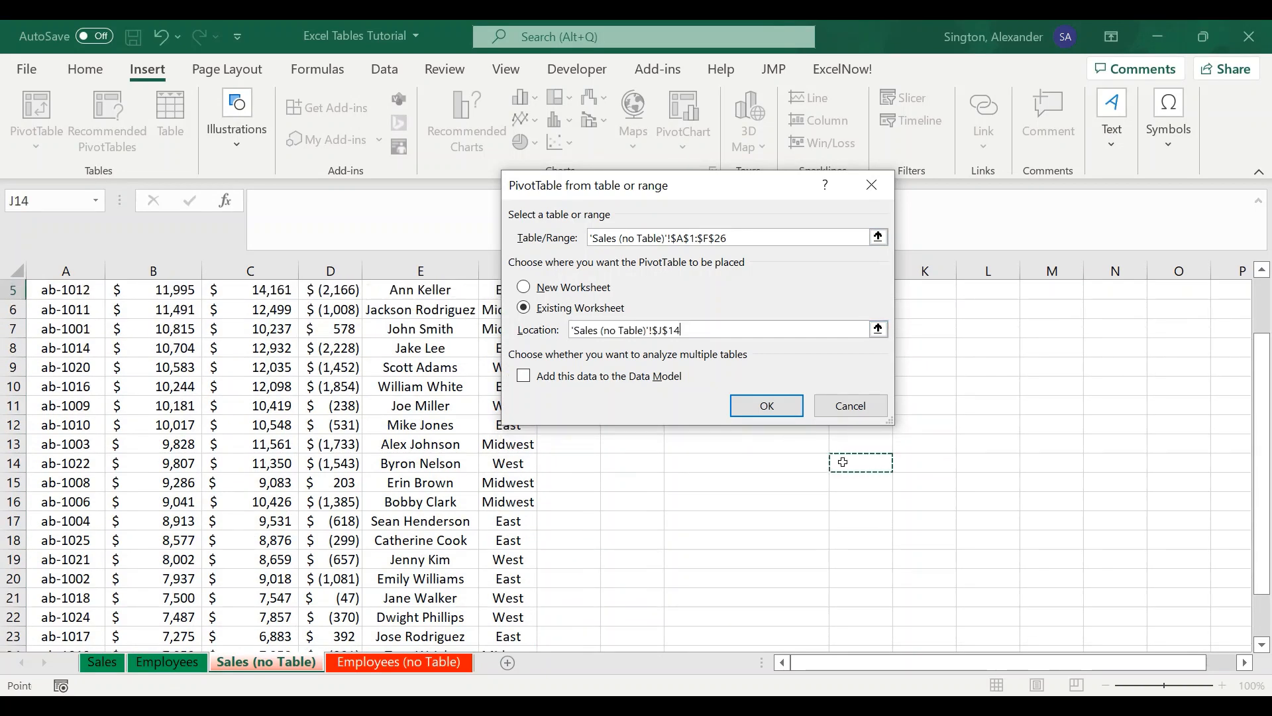
left_click(749, 401)
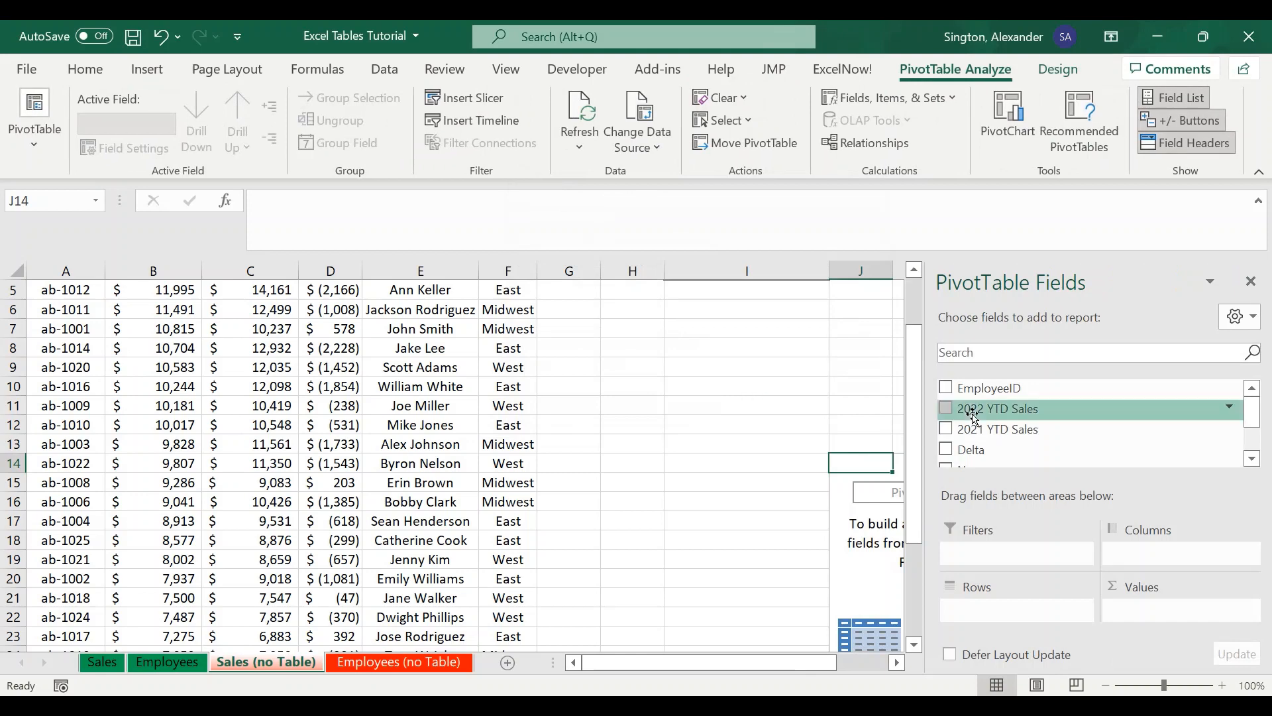
- Add 2022 YTD Sales and 2021 YTD Sales as values and Region as rows in this PivotTable
left_click(948, 408)
left_click(948, 429)
scroll(1036, 452, "down", 1)
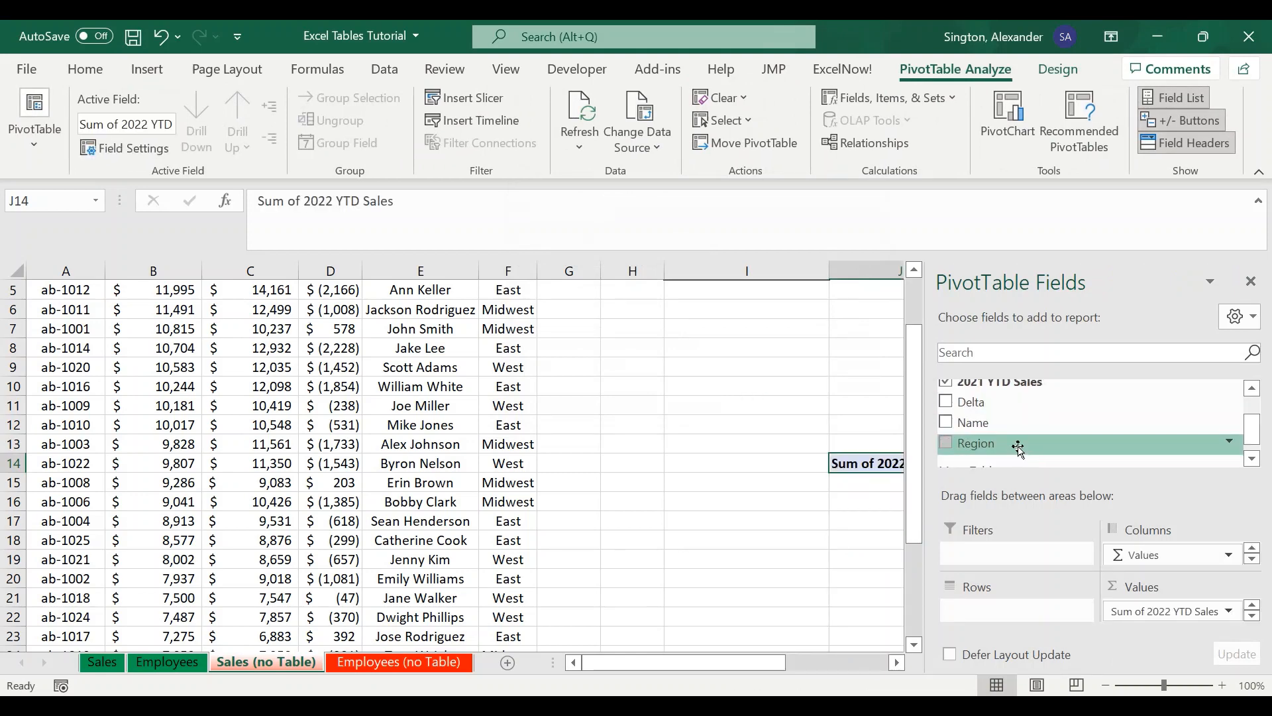
left_click(946, 443)
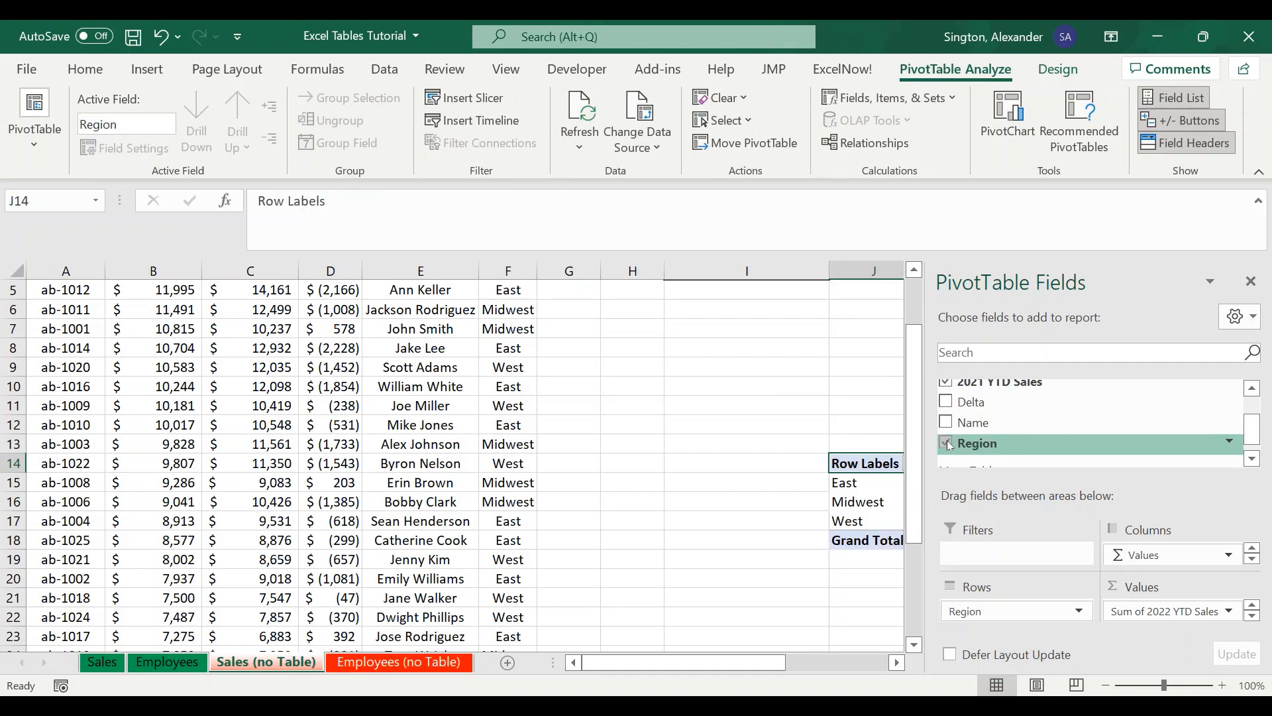
left_click(697, 400)
scroll(764, 419, "up", 2)
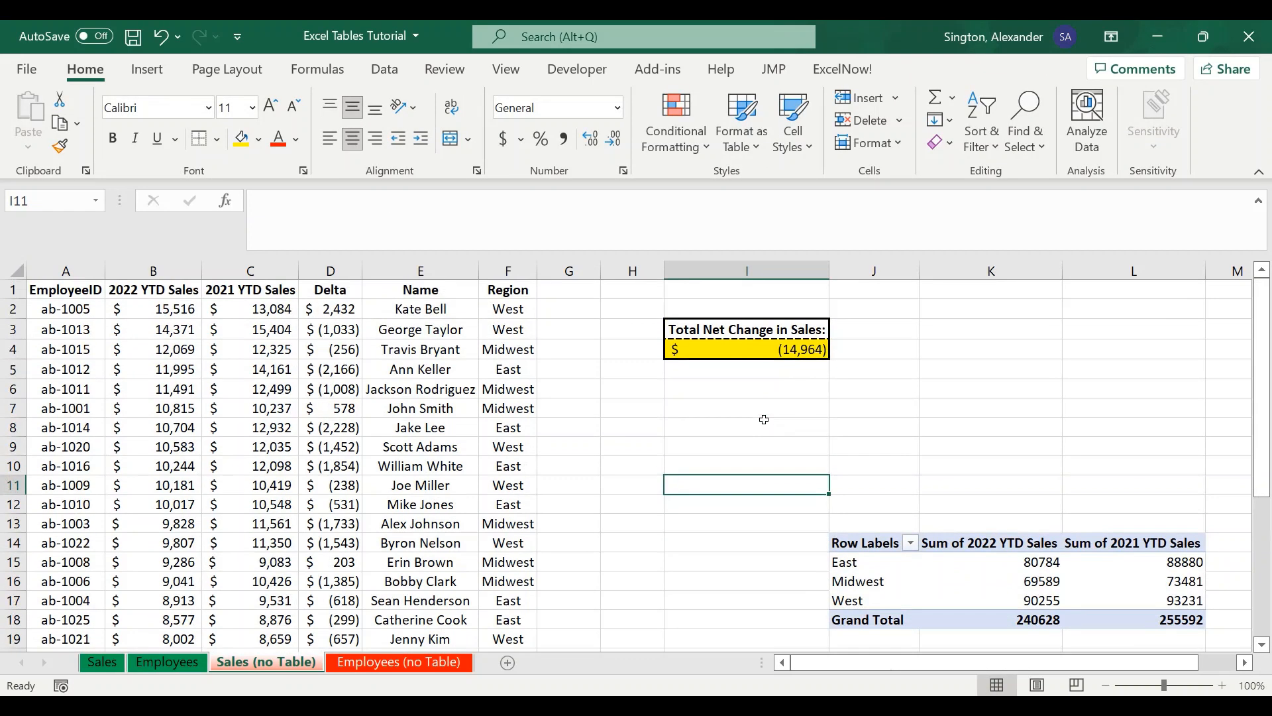
- Unhide the New Data sheet
left_click(102, 662)
scroll(352, 494, "up", 1)
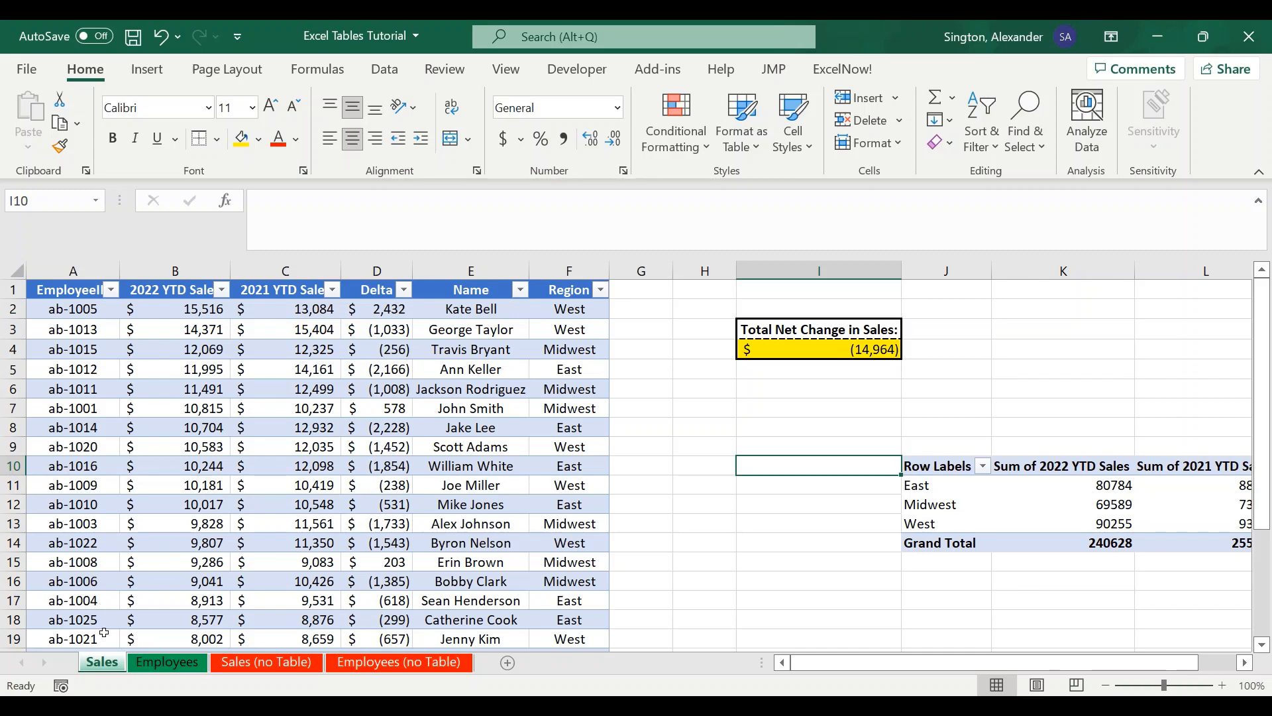
right_click(104, 663)
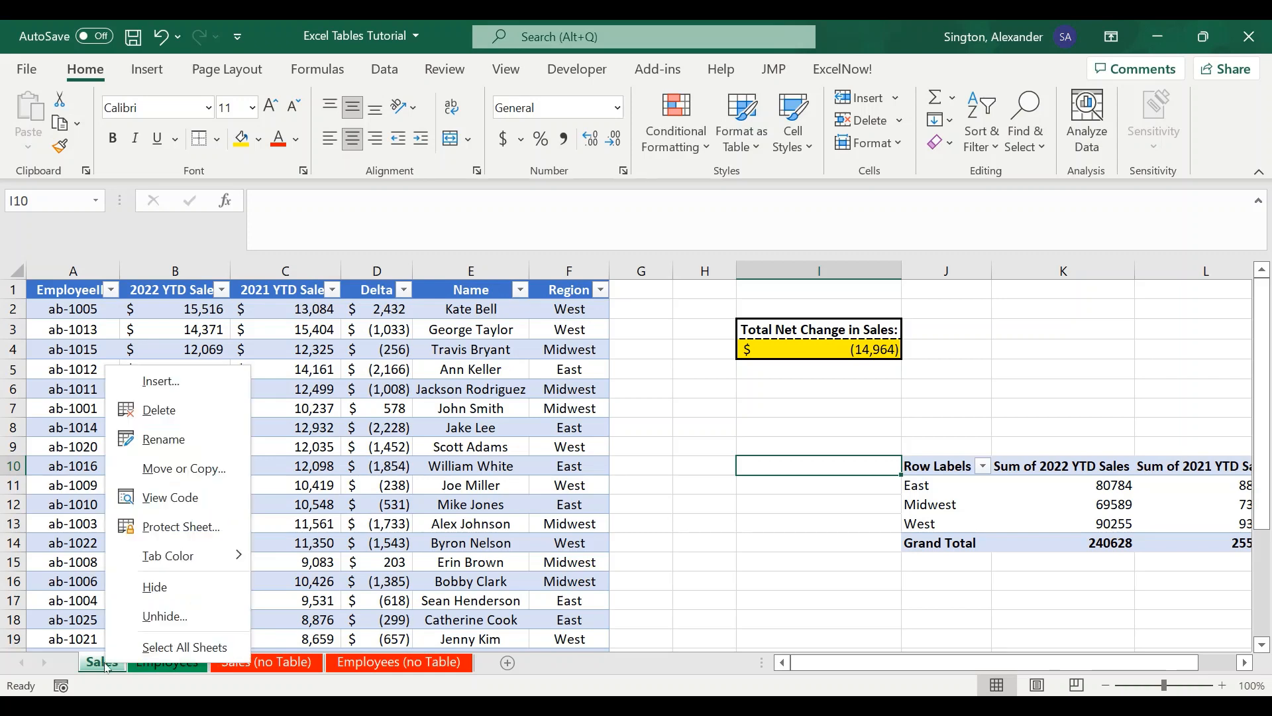
left_click(166, 616)
left_click(218, 674)
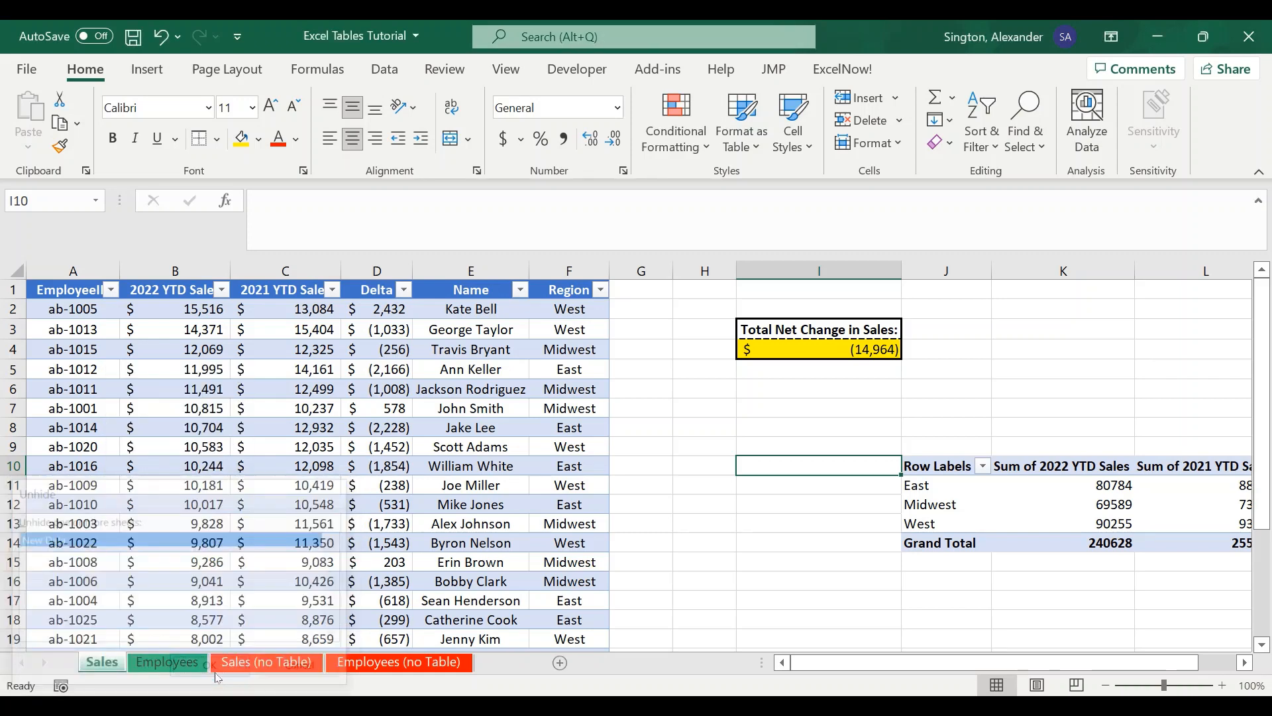
left_click(108, 664)
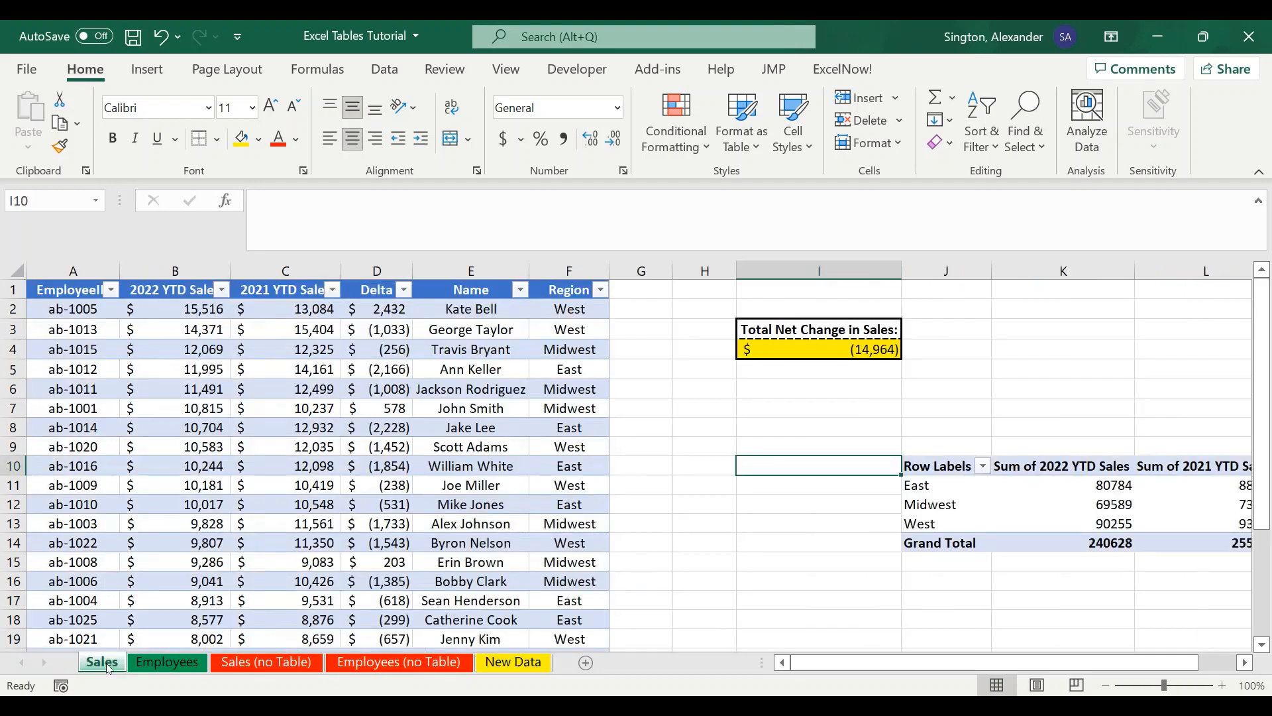
- Examine the last rows of the Sales and Employees tables
scroll(262, 451, "down", 6)
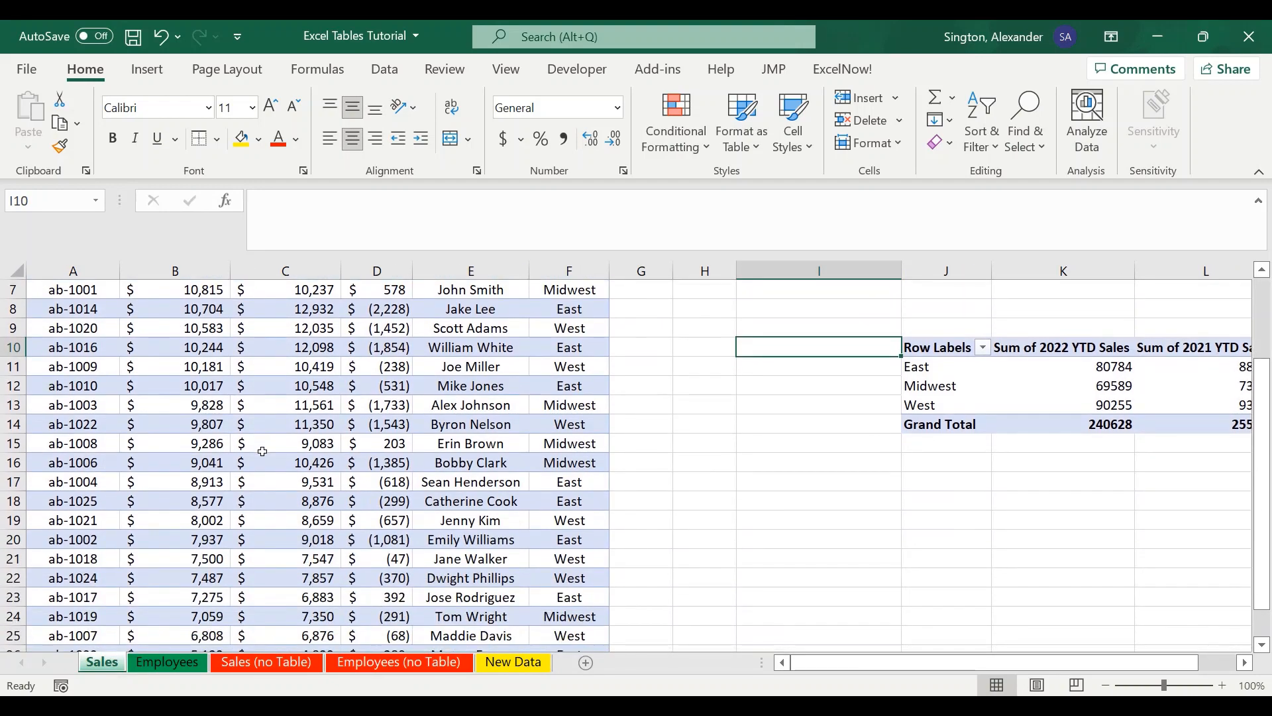
left_click(14, 424)
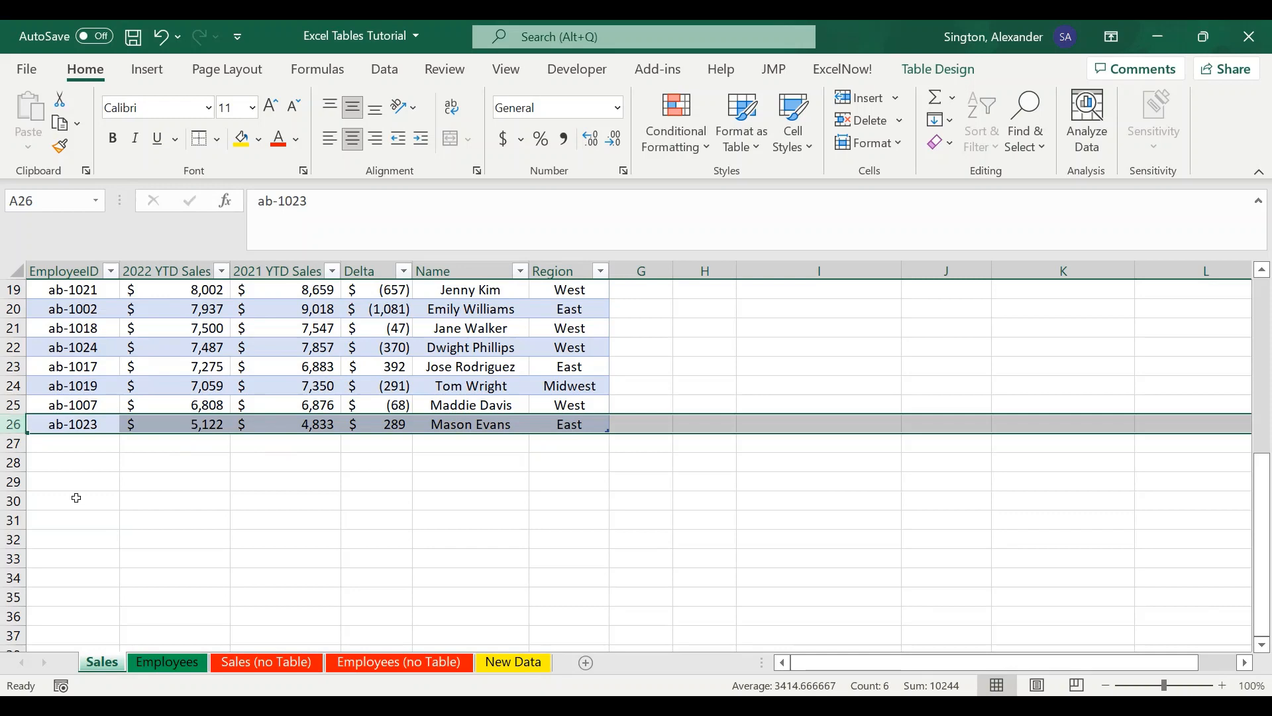
left_click(169, 662)
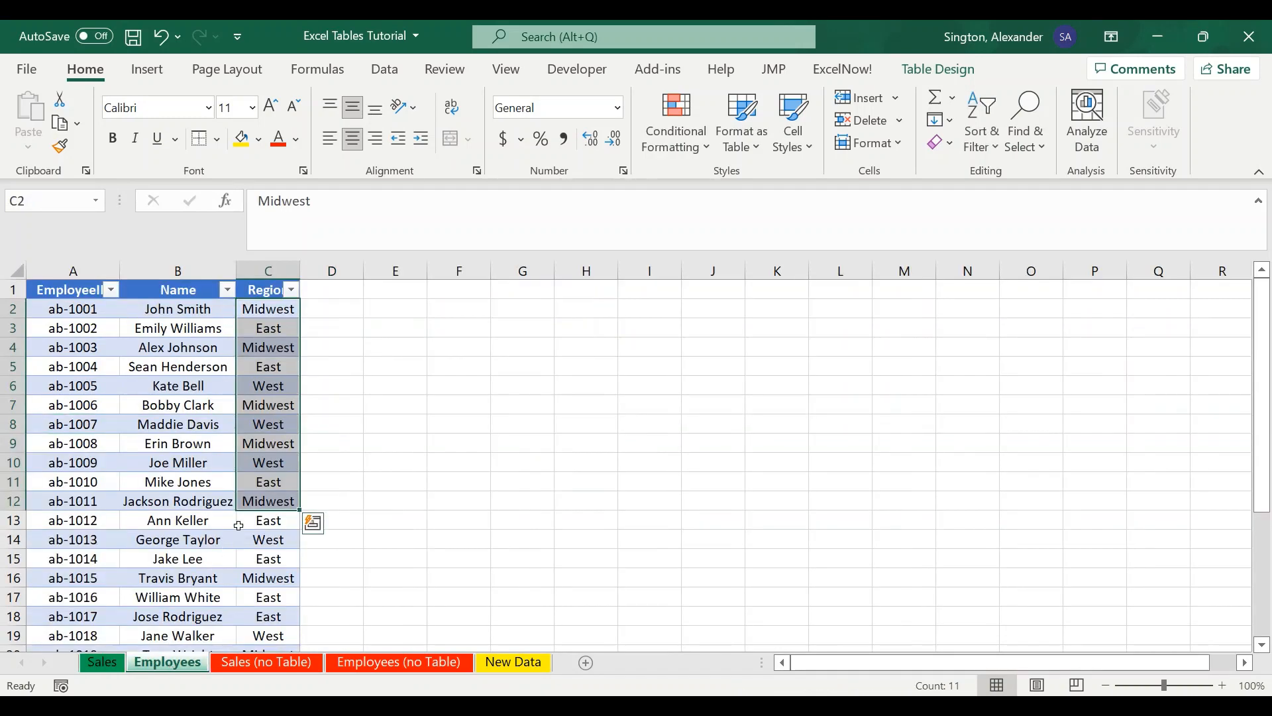
scroll(239, 525, "down", 6)
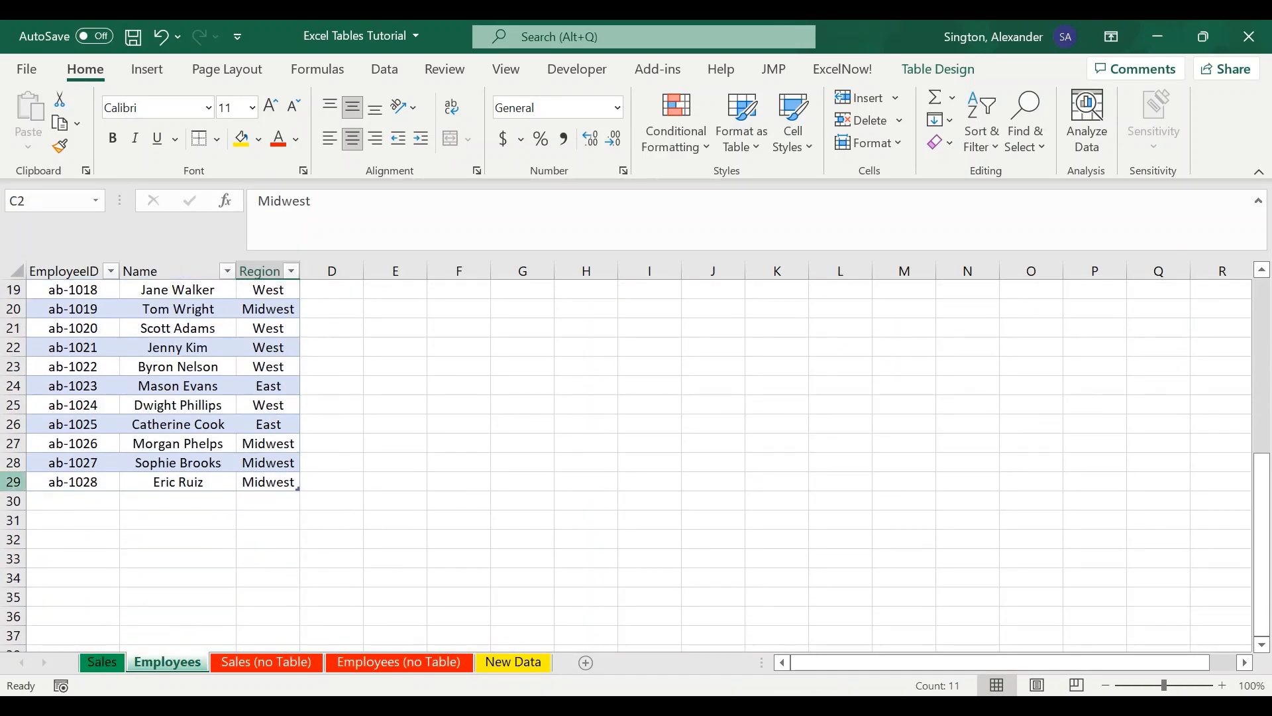
left_click(13, 482)
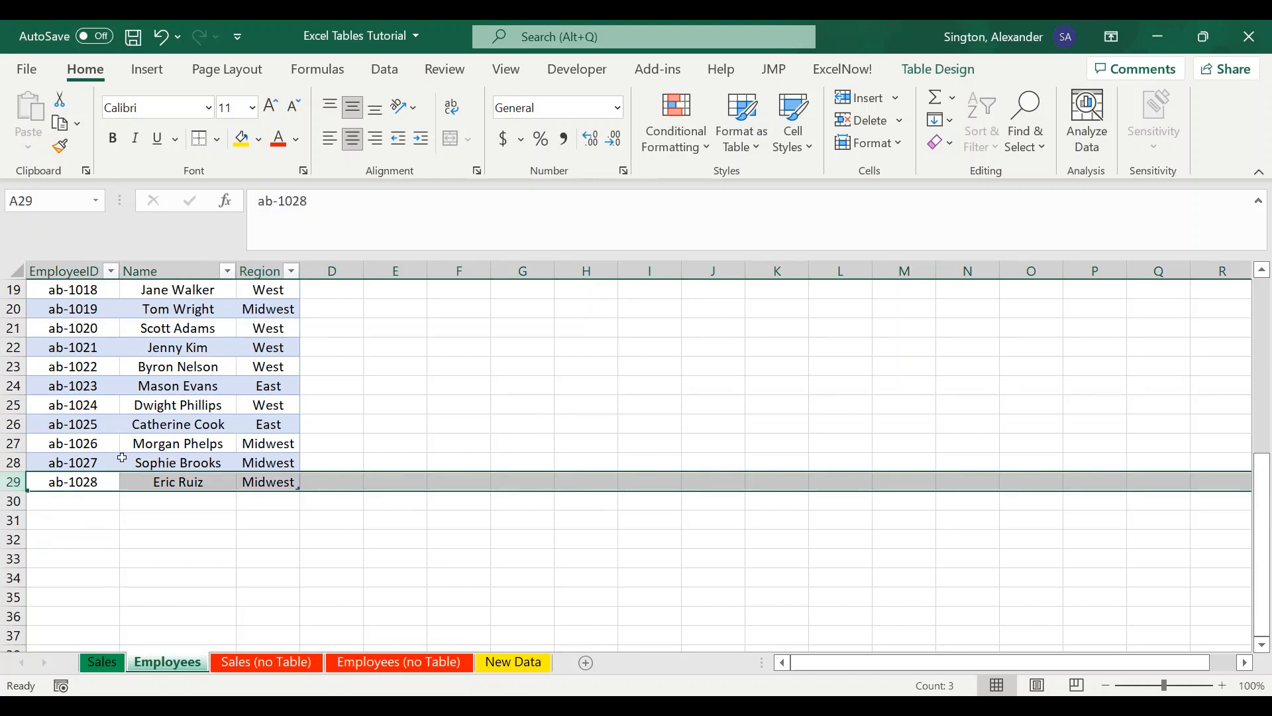
left_click_drag(78, 462, 267, 480)
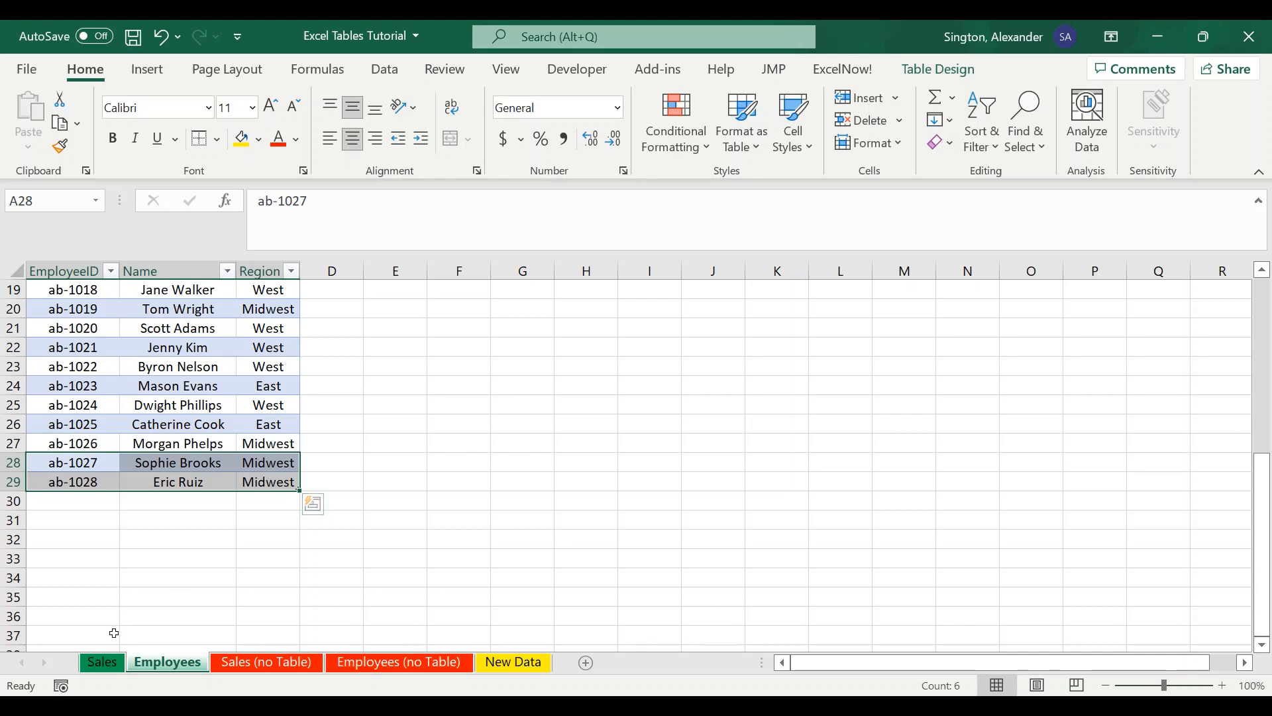
left_click(102, 662)
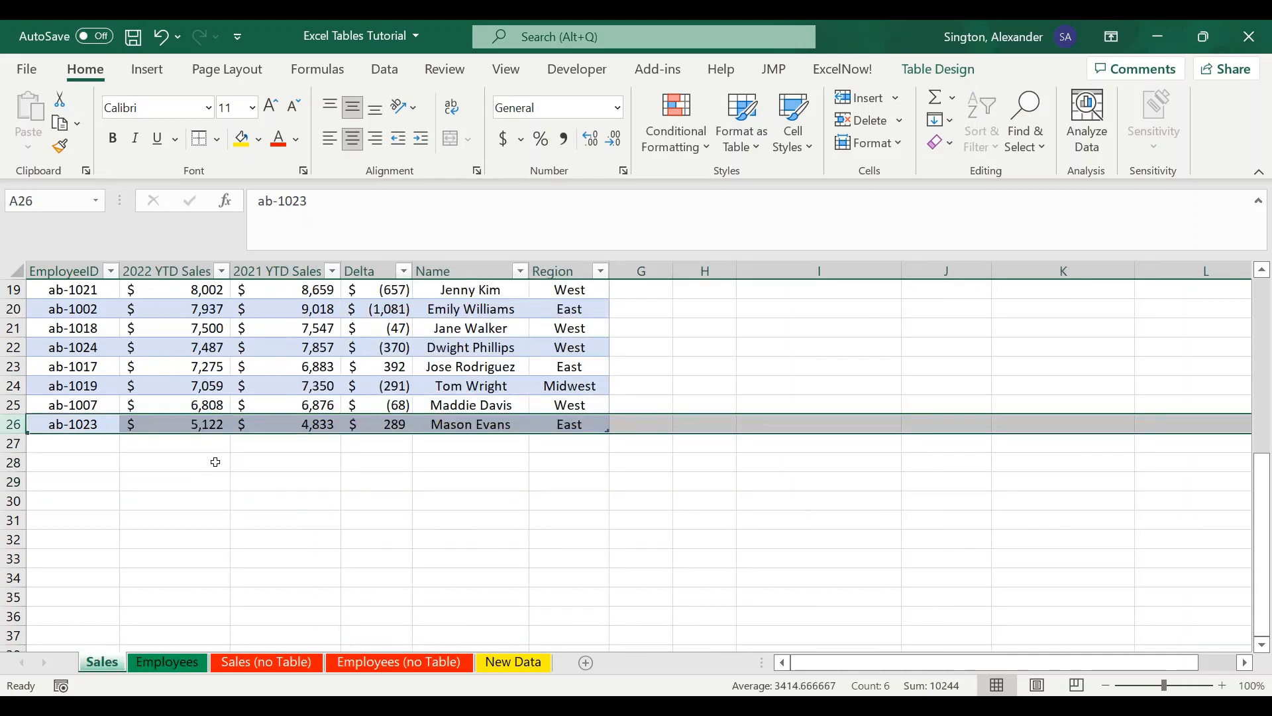
- Open the New Data sheet and examine its last rows, including the added entries in rows 27 and 28
left_click(216, 462)
scroll(215, 462, "up", 2)
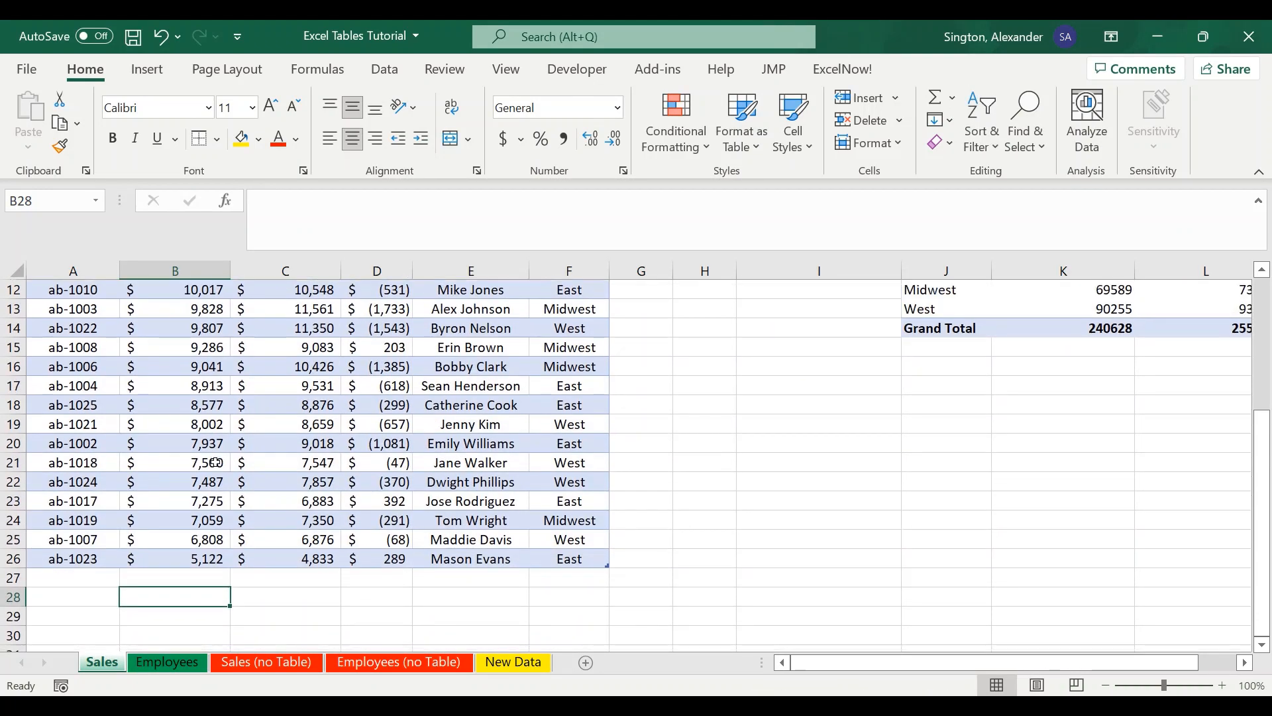
left_click(514, 665)
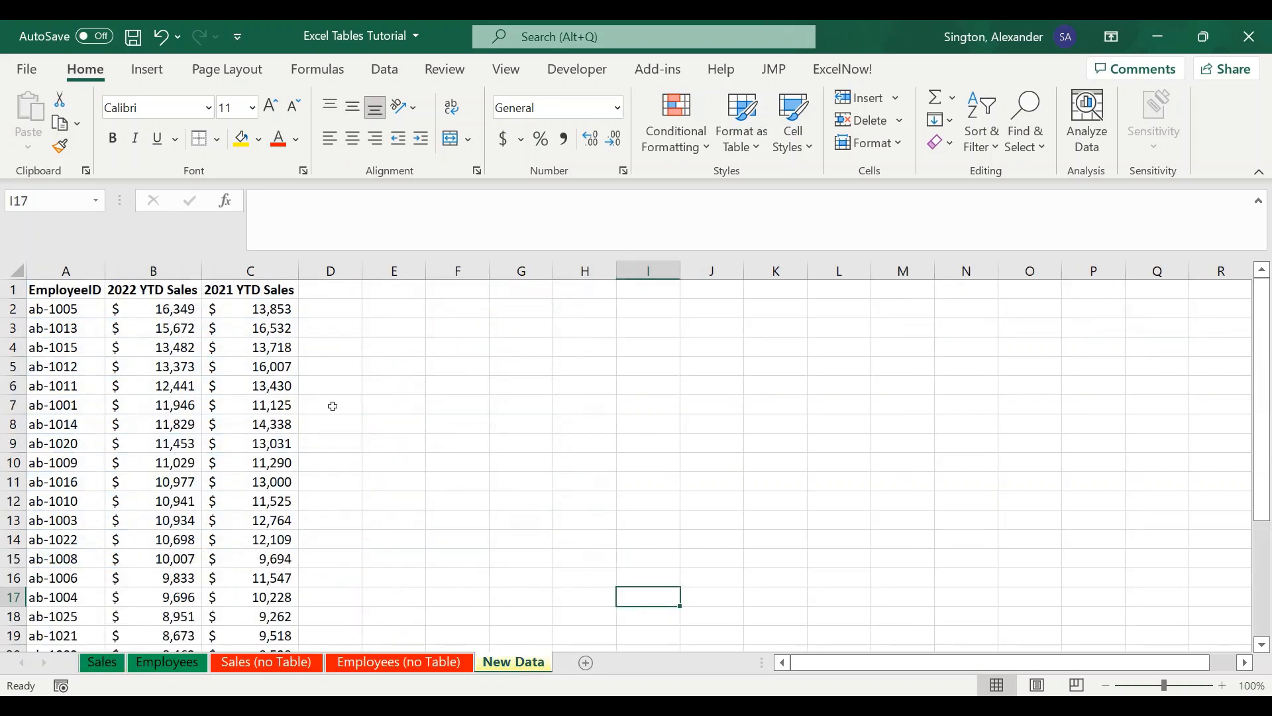
scroll(332, 406, "down", 5)
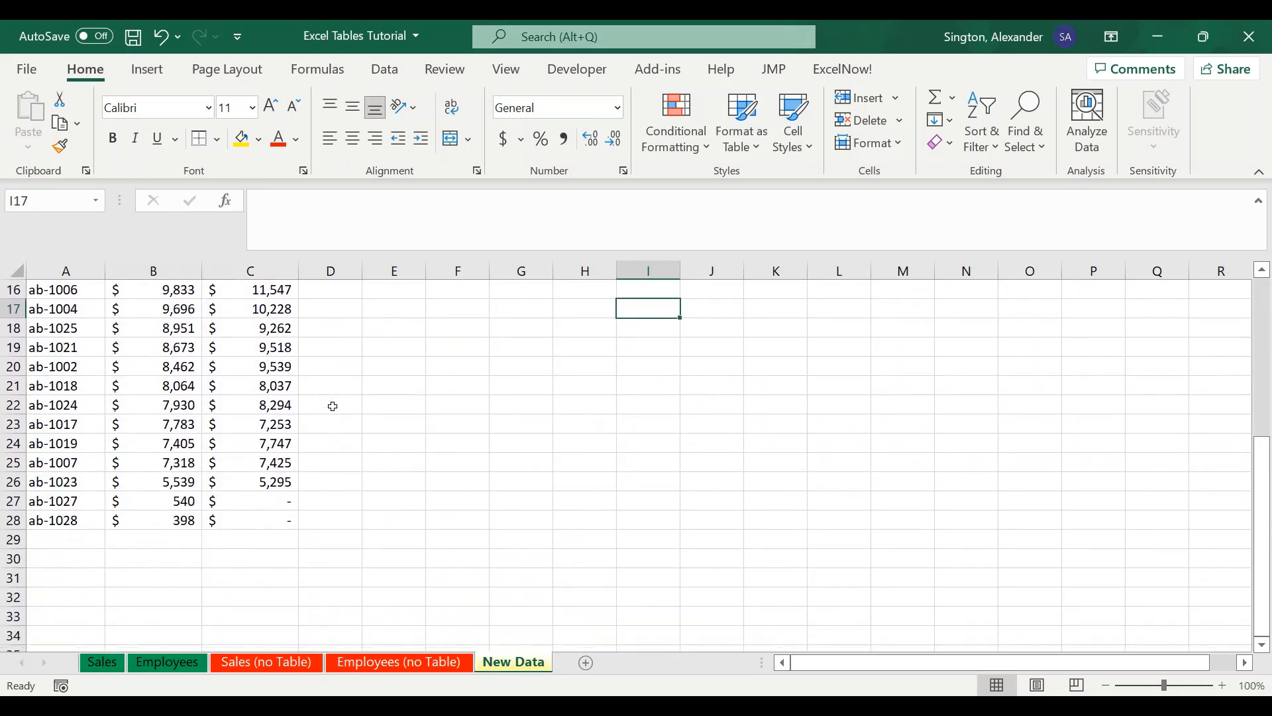
left_click_drag(74, 497, 184, 522)
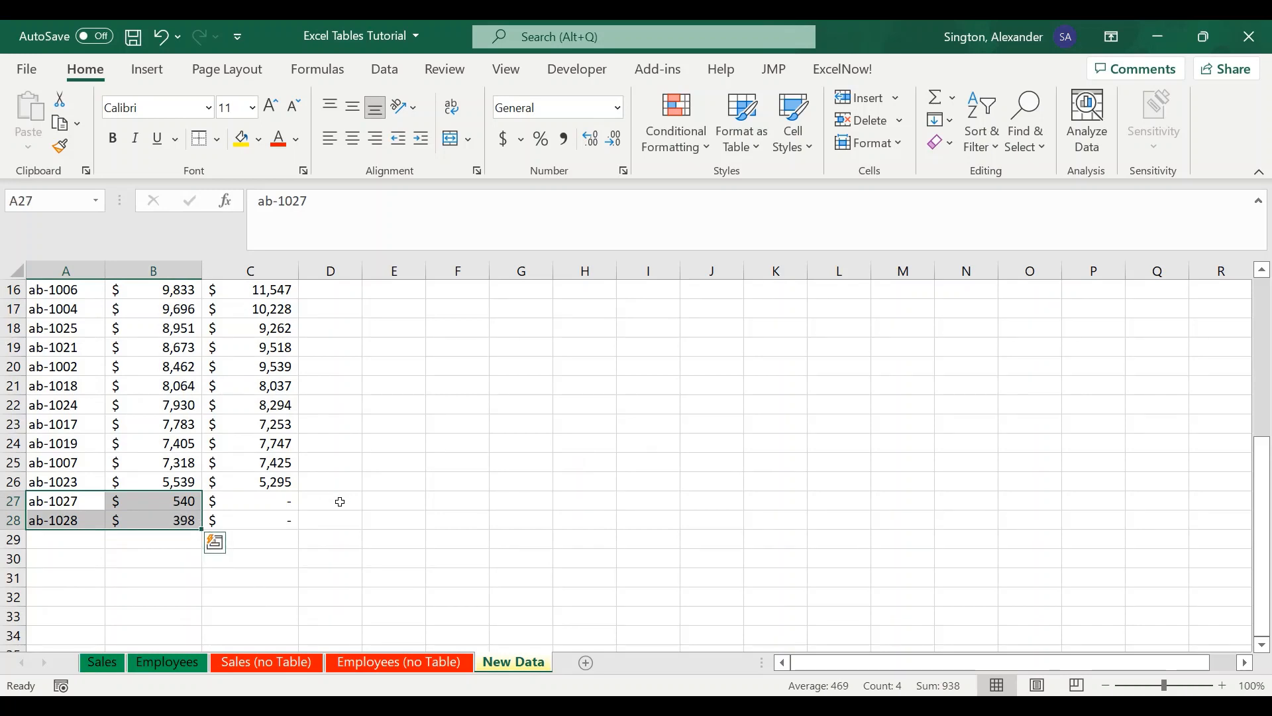
left_click(385, 523)
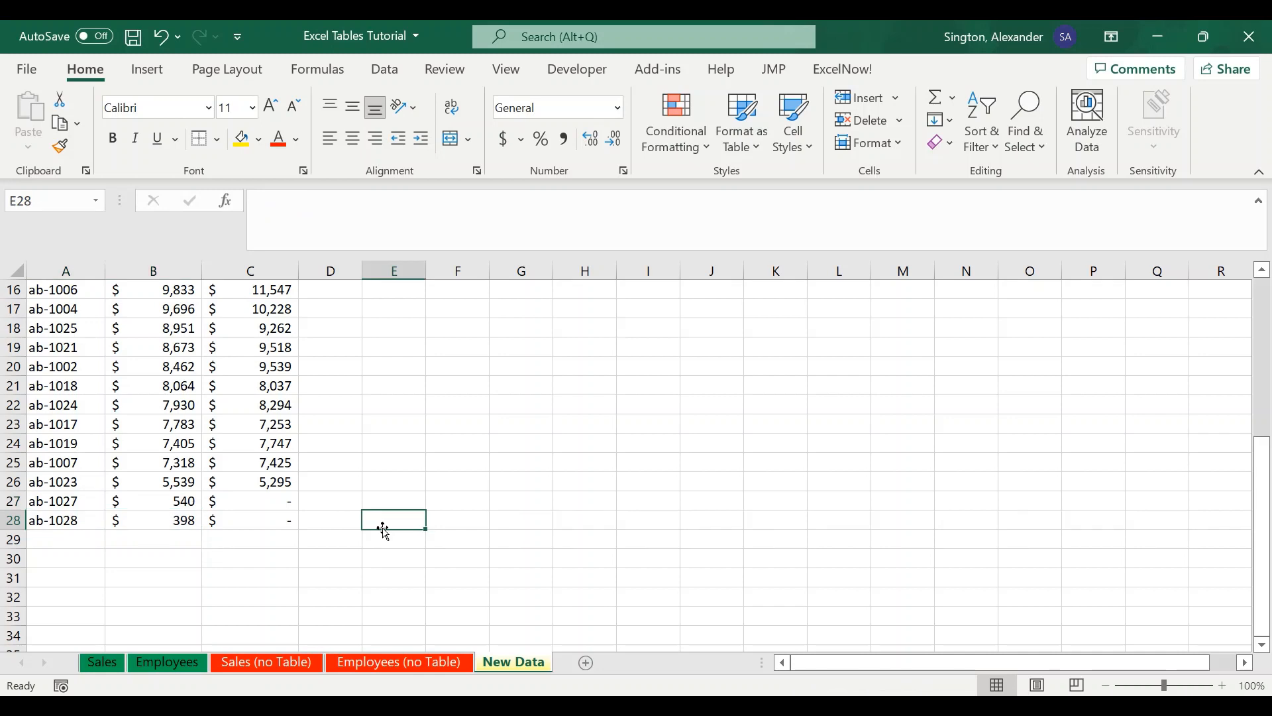
scroll(384, 530, "up", 5)
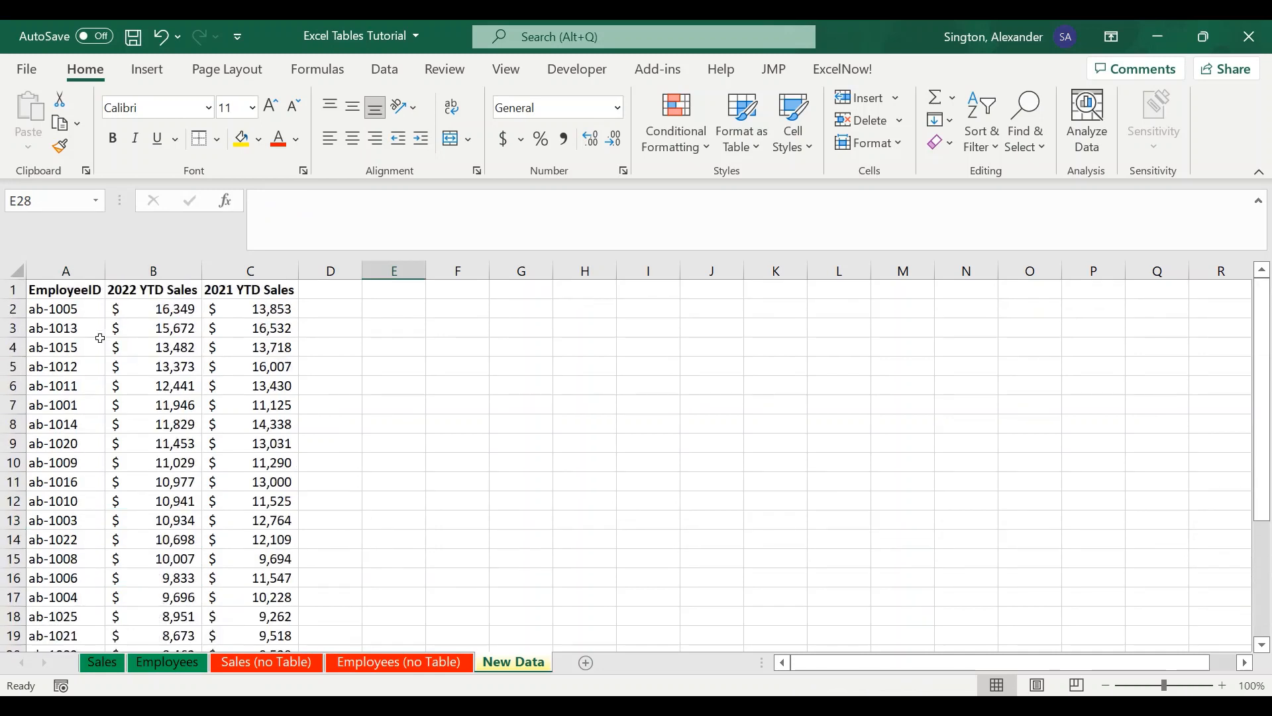
- Copy the New Data range from A2 through the last row of column C
left_click(56, 310)
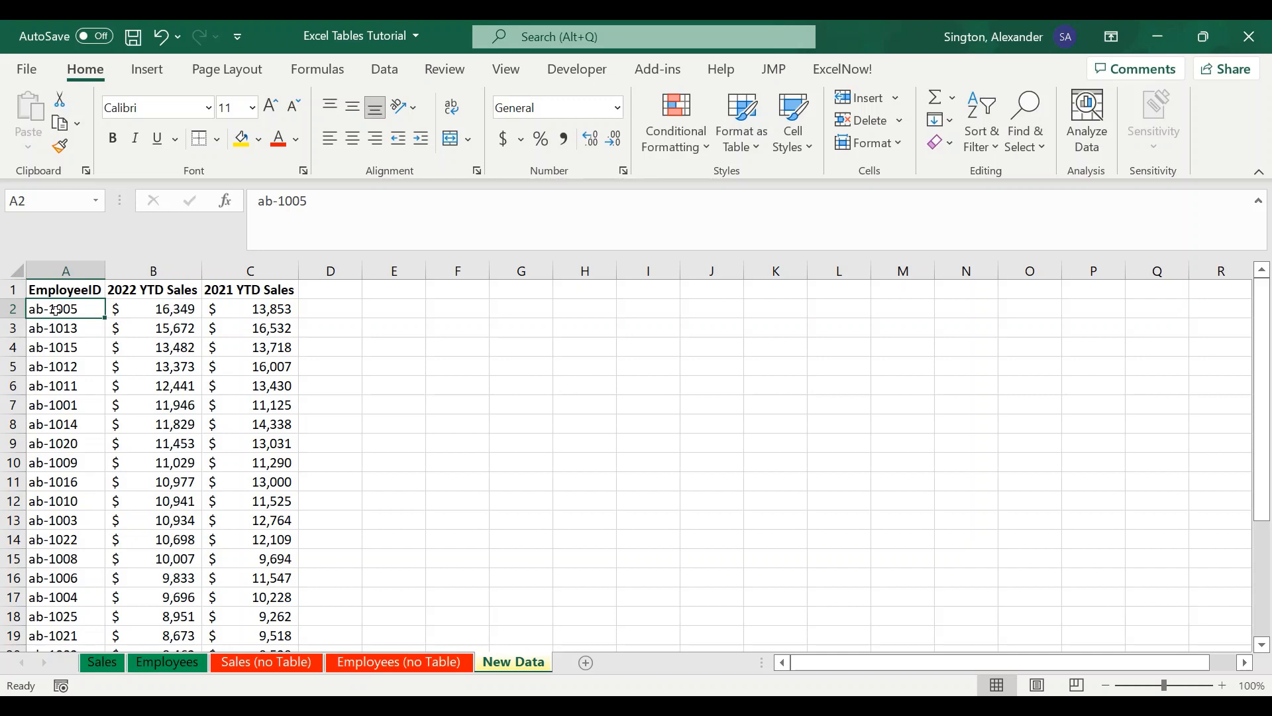
key("ctrl+shift+Right")
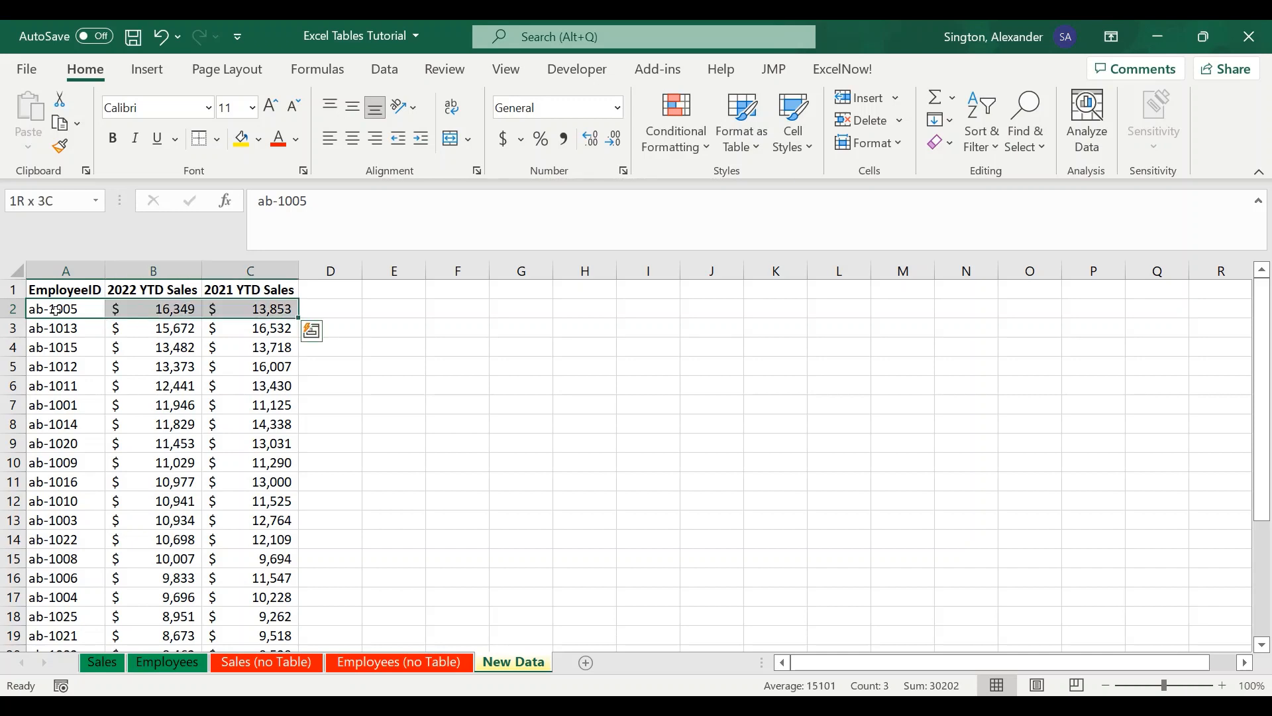
key("ctrl+shift+Down")
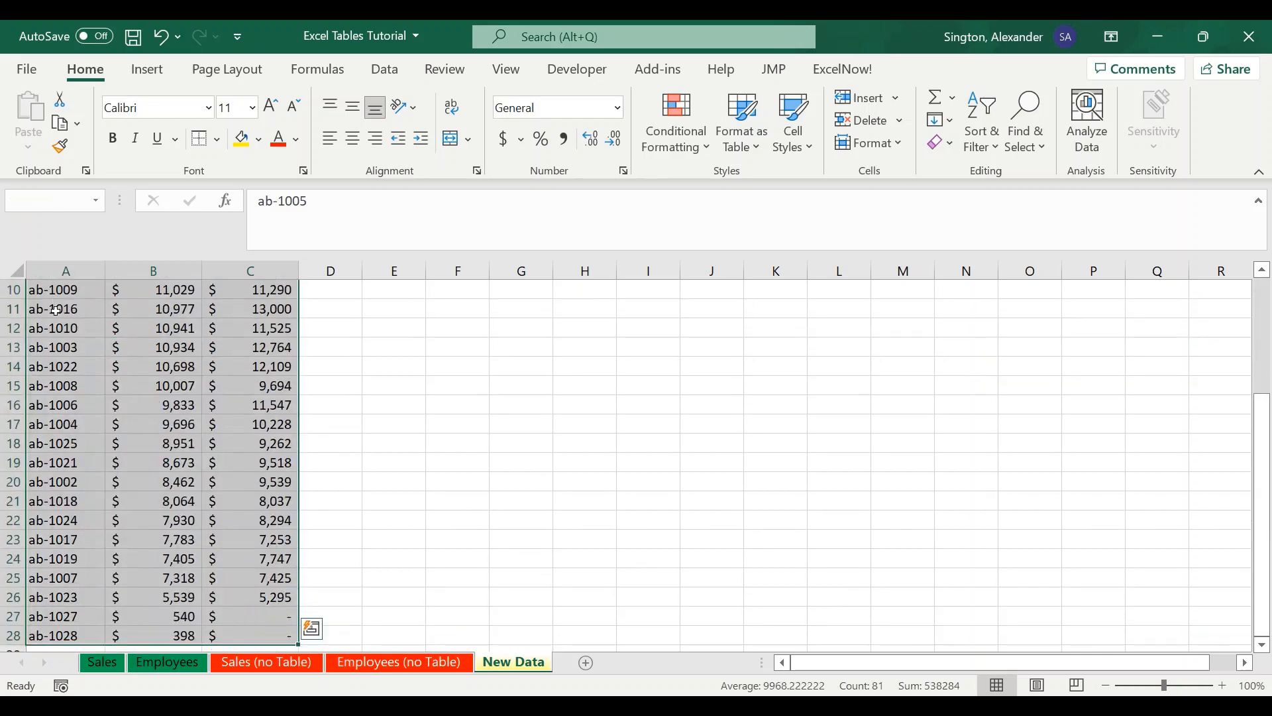
key("ctrl+c")
key("ctrl+q")
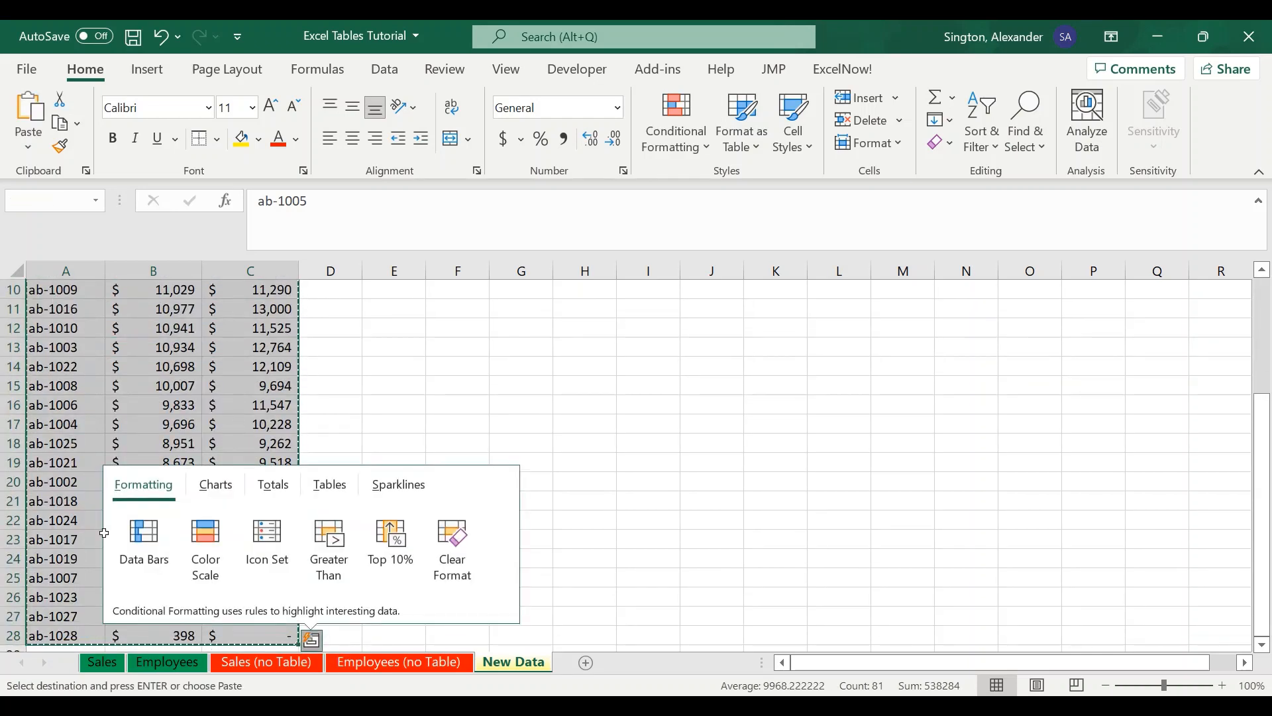
key("Escape")
- Paste the copied data as values into the Sales table starting at cell A2
left_click(101, 662)
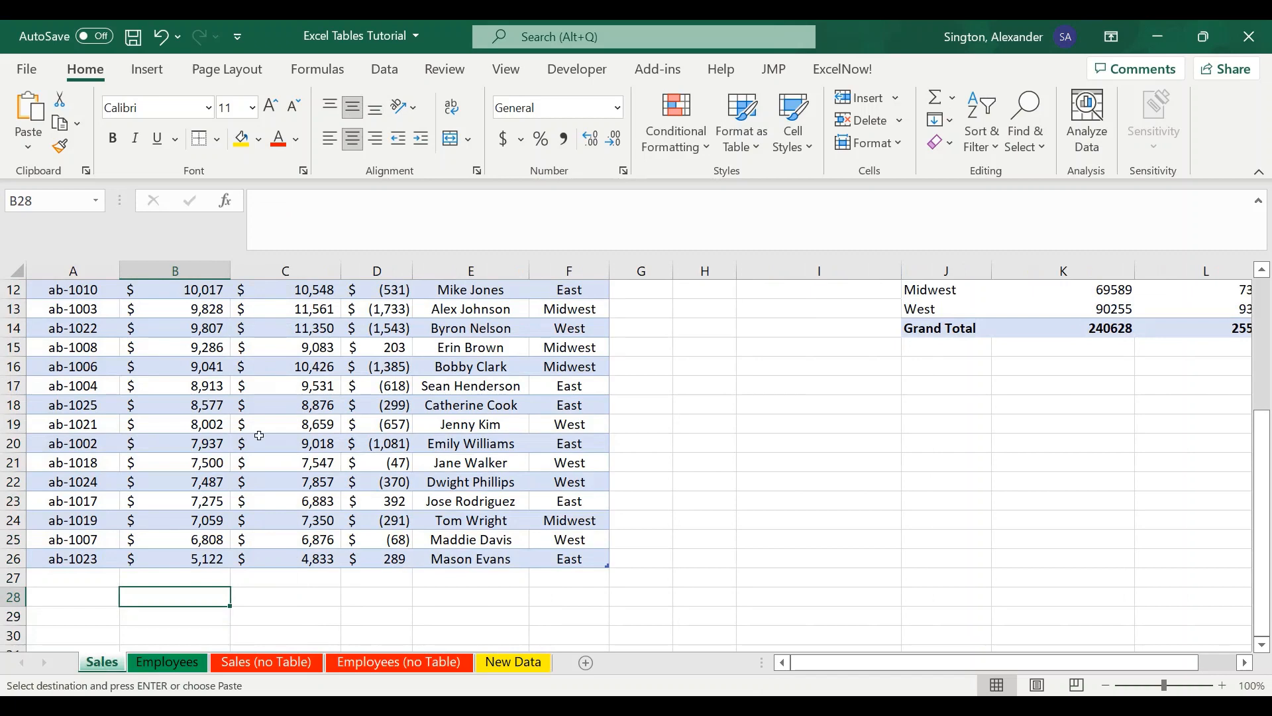
scroll(259, 436, "up", 4)
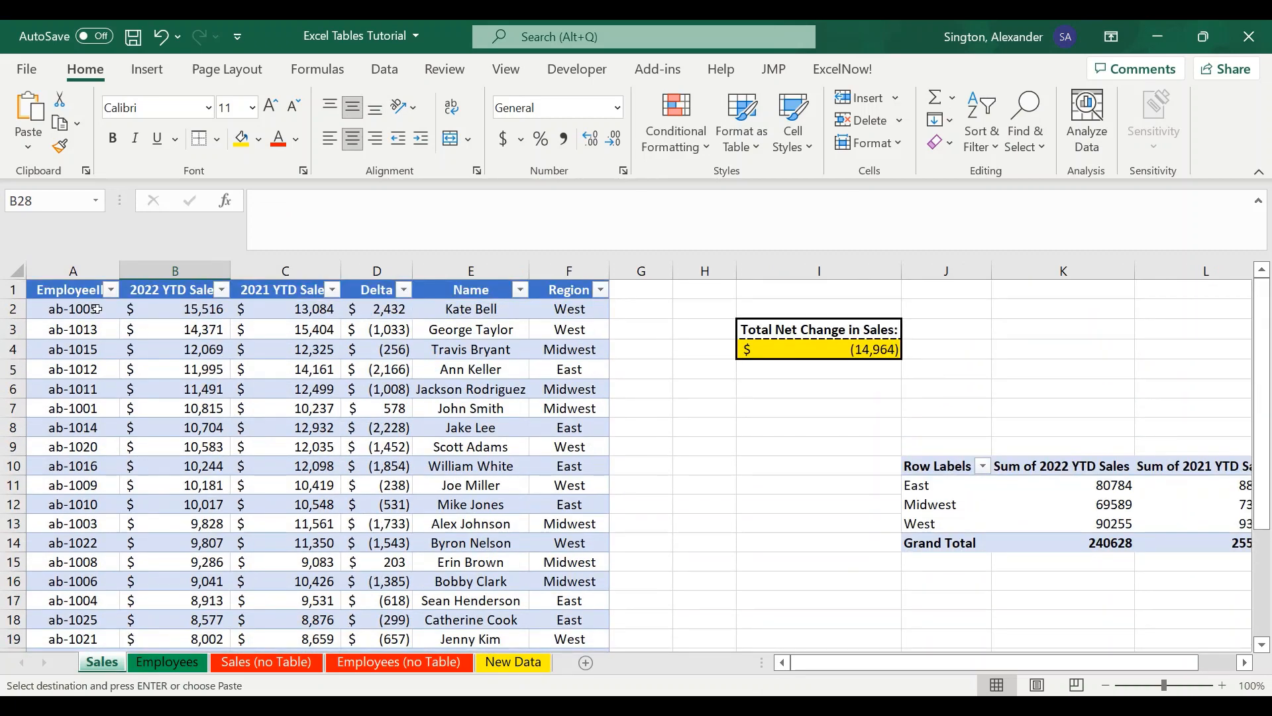
left_click(75, 307)
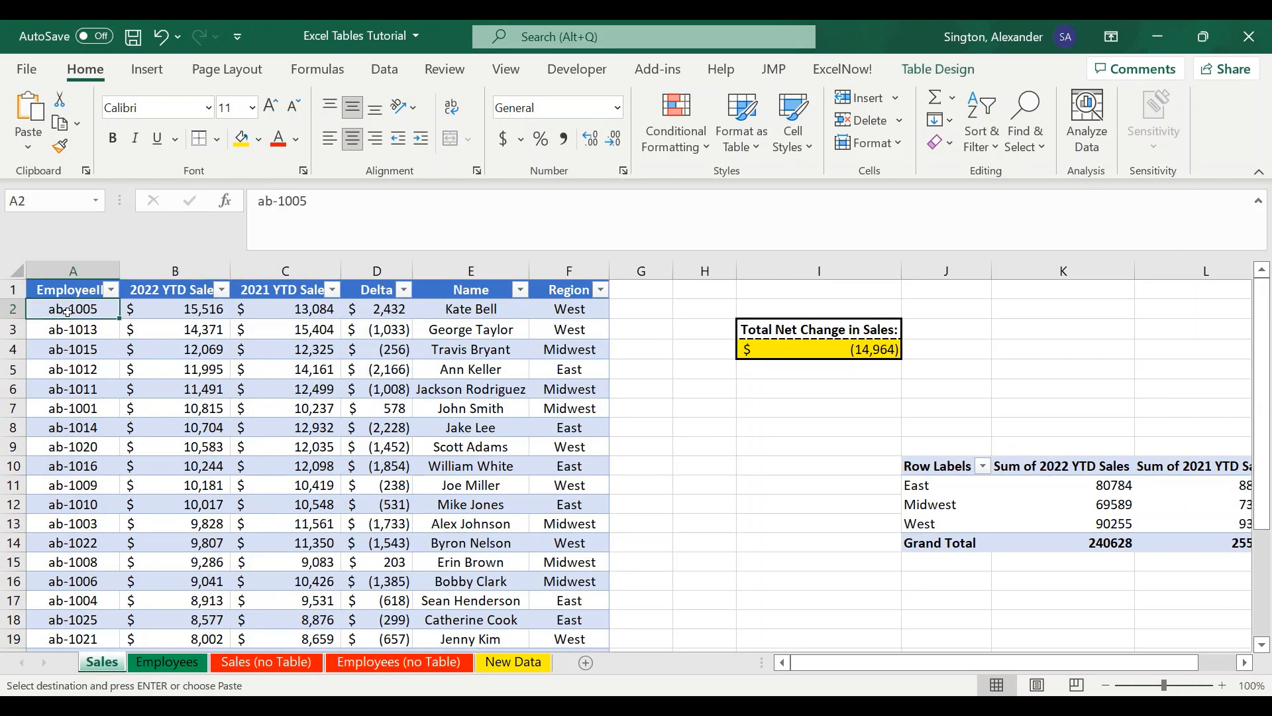
right_click(67, 309)
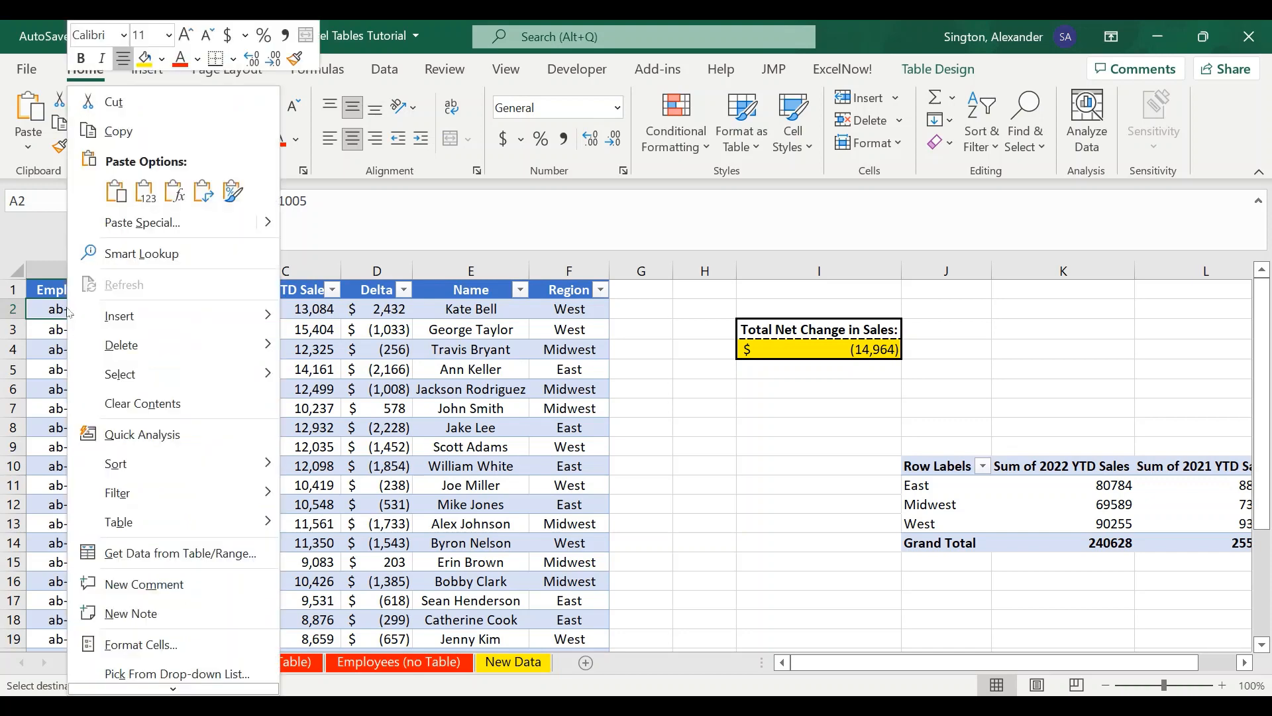
left_click(147, 193)
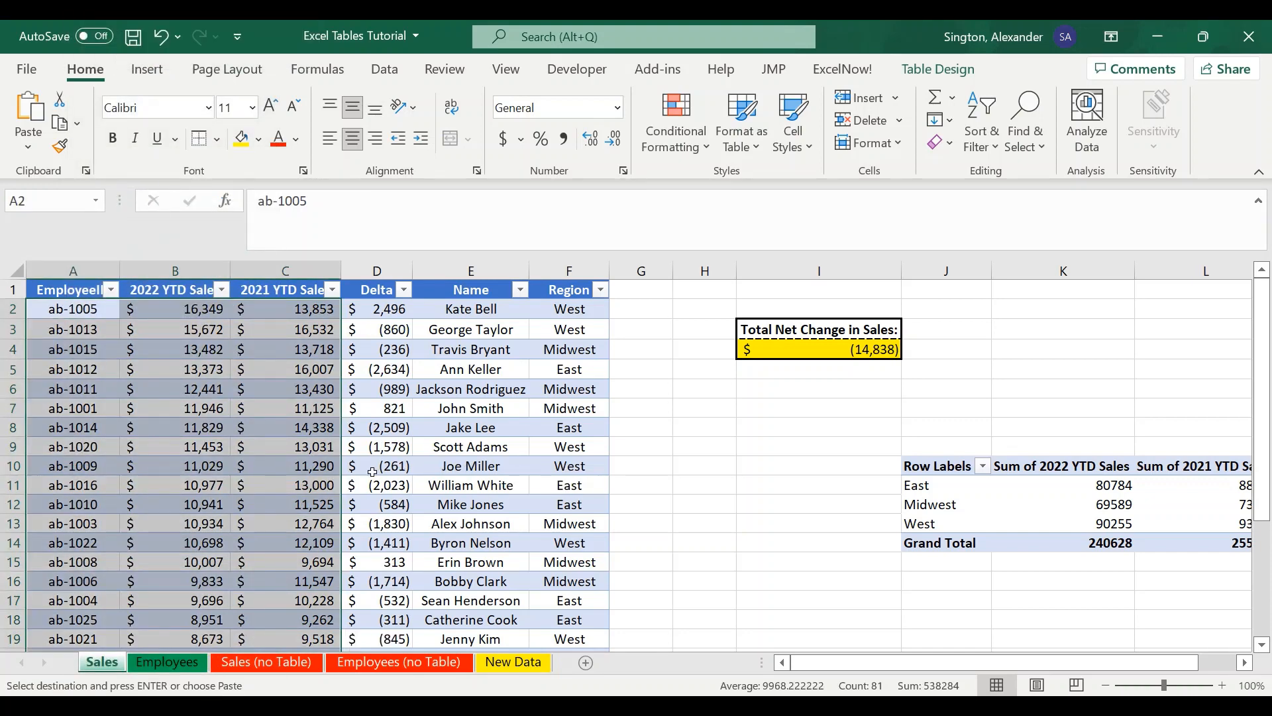
- Inspect the new rows 27 and 28 at the bottom of the Sales table, including their Delta, Name and Region cells
scroll(373, 471, "down", 1)
scroll(372, 471, "down", 5)
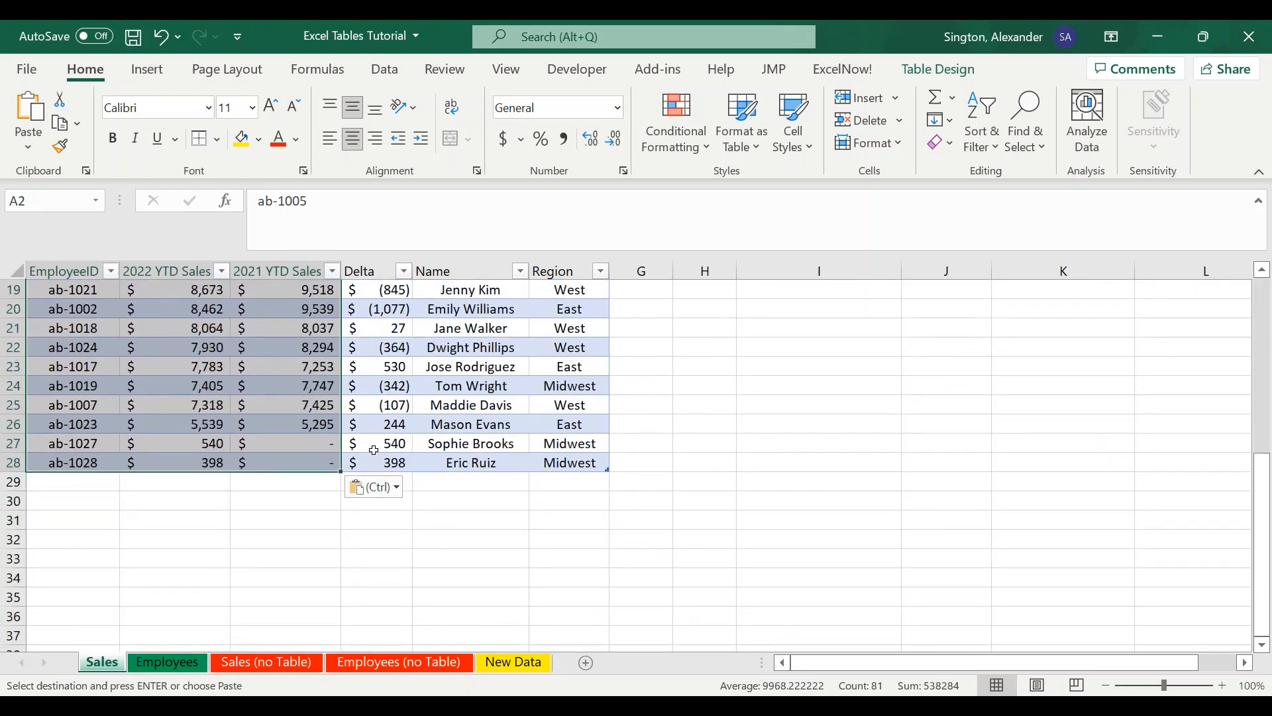
left_click_drag(372, 441, 573, 459)
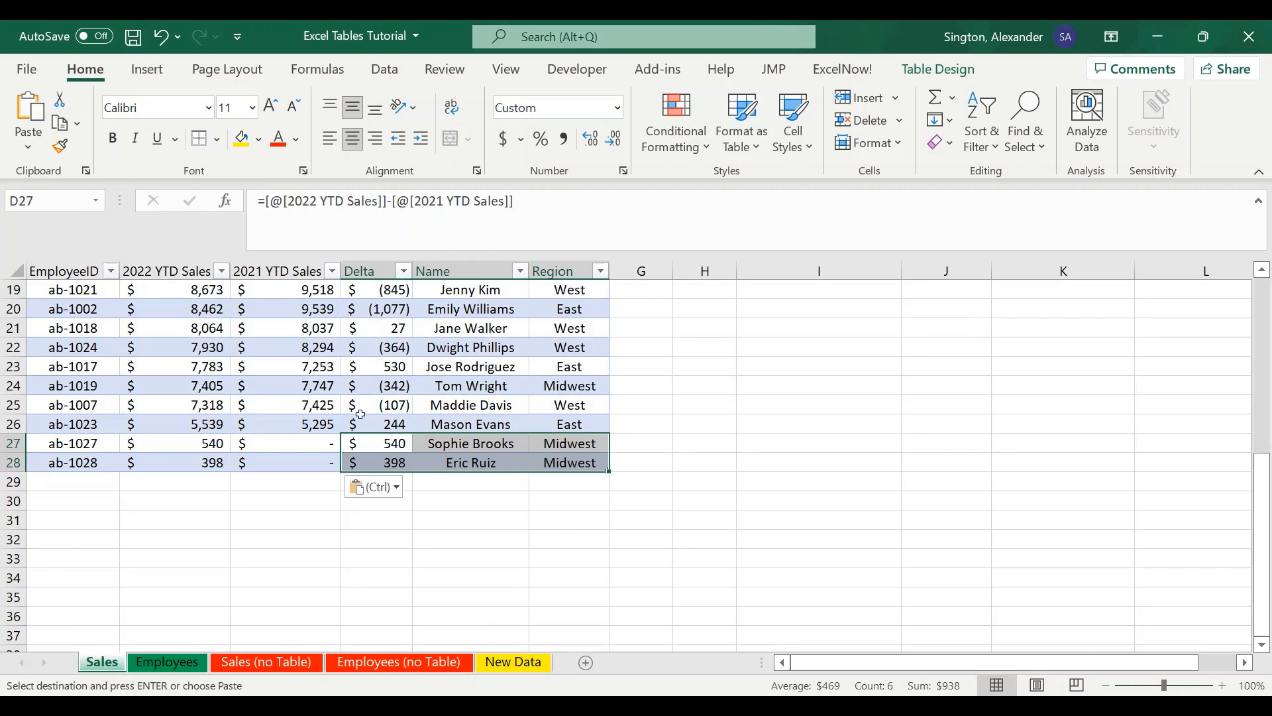
scroll(317, 478, "up", 3)
scroll(317, 479, "down", 2)
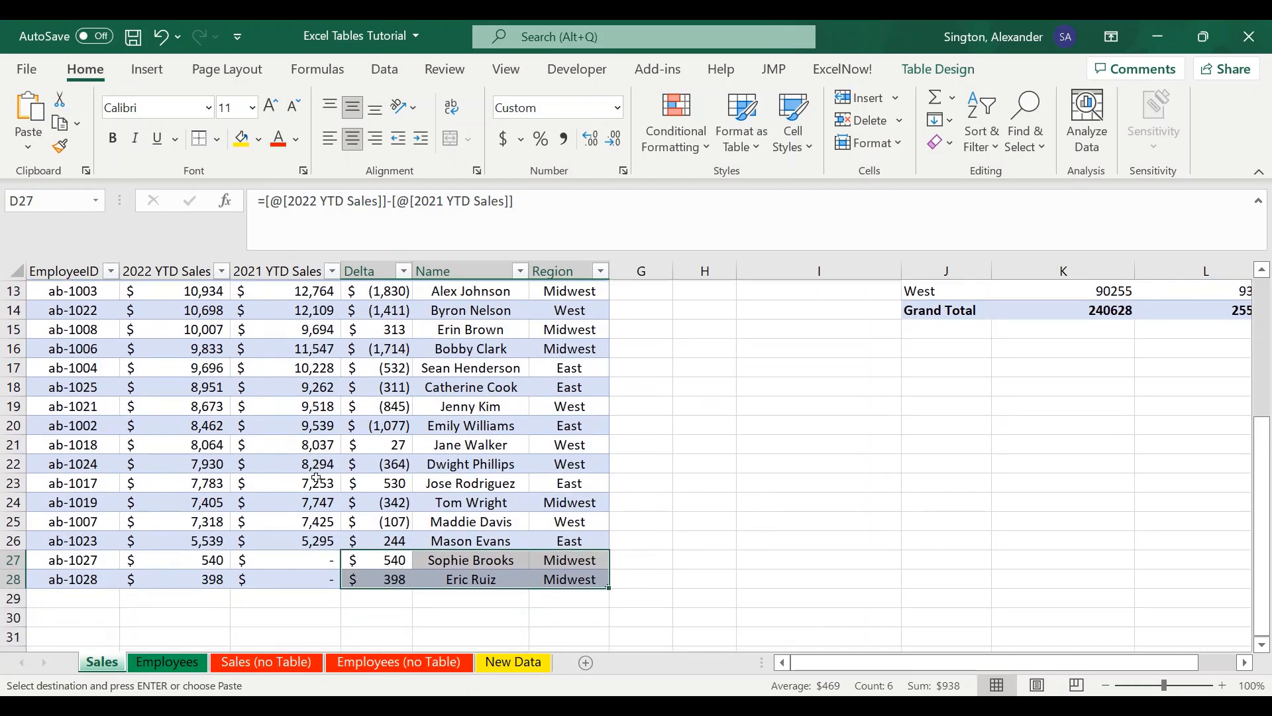
left_click_drag(64, 501, 312, 520)
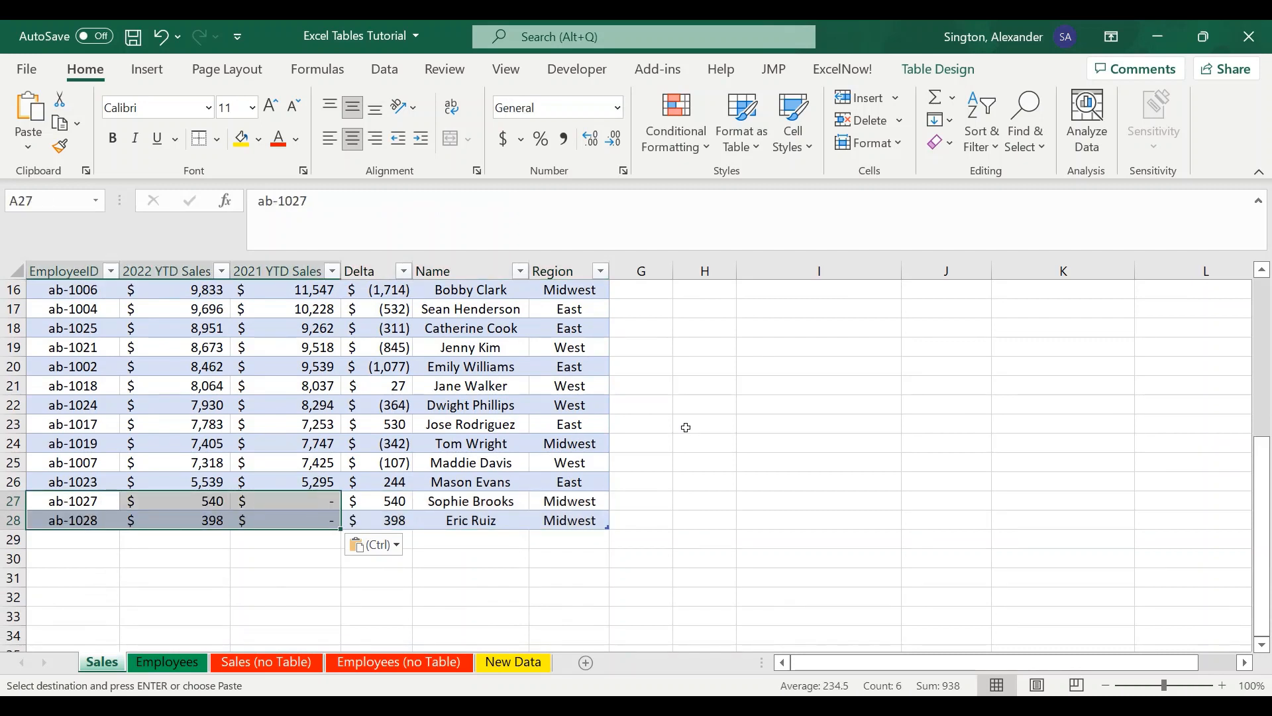
scroll(679, 421, "up", 1)
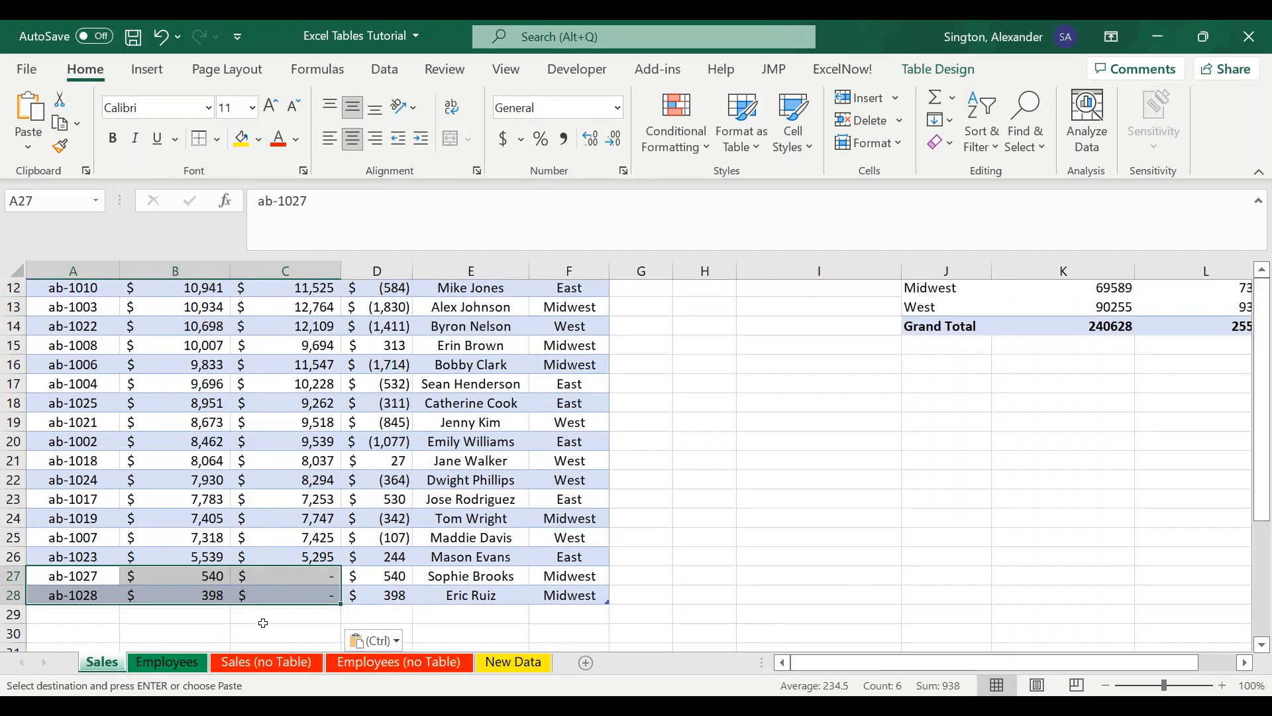
- Paste the copied data as values into the Sales (no Table) sheet starting at cell A2
left_click(498, 663)
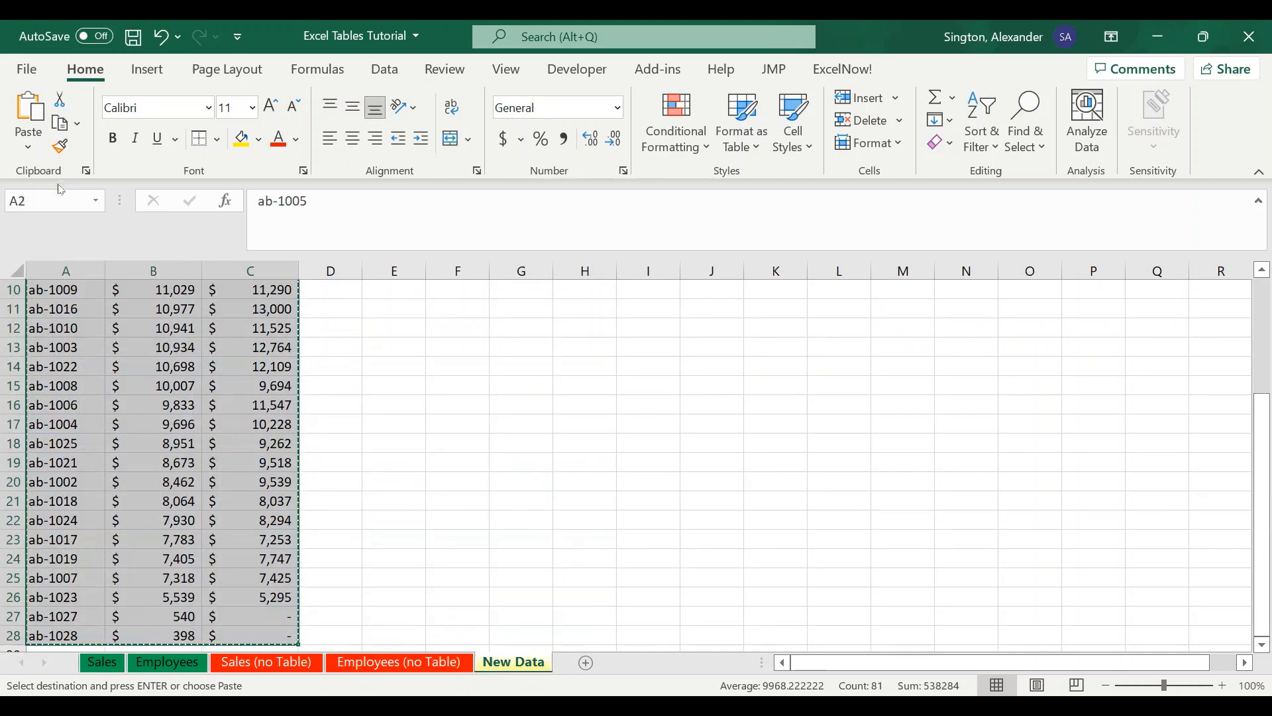
left_click(271, 663)
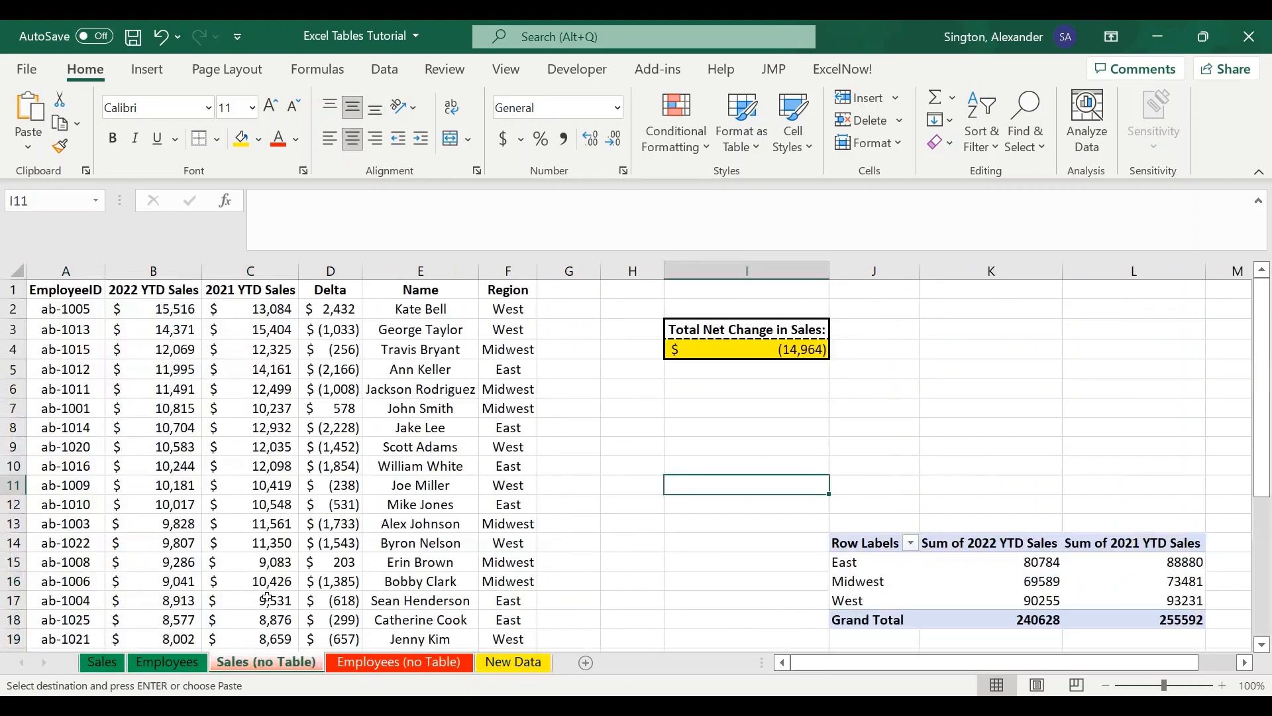
right_click(86, 309)
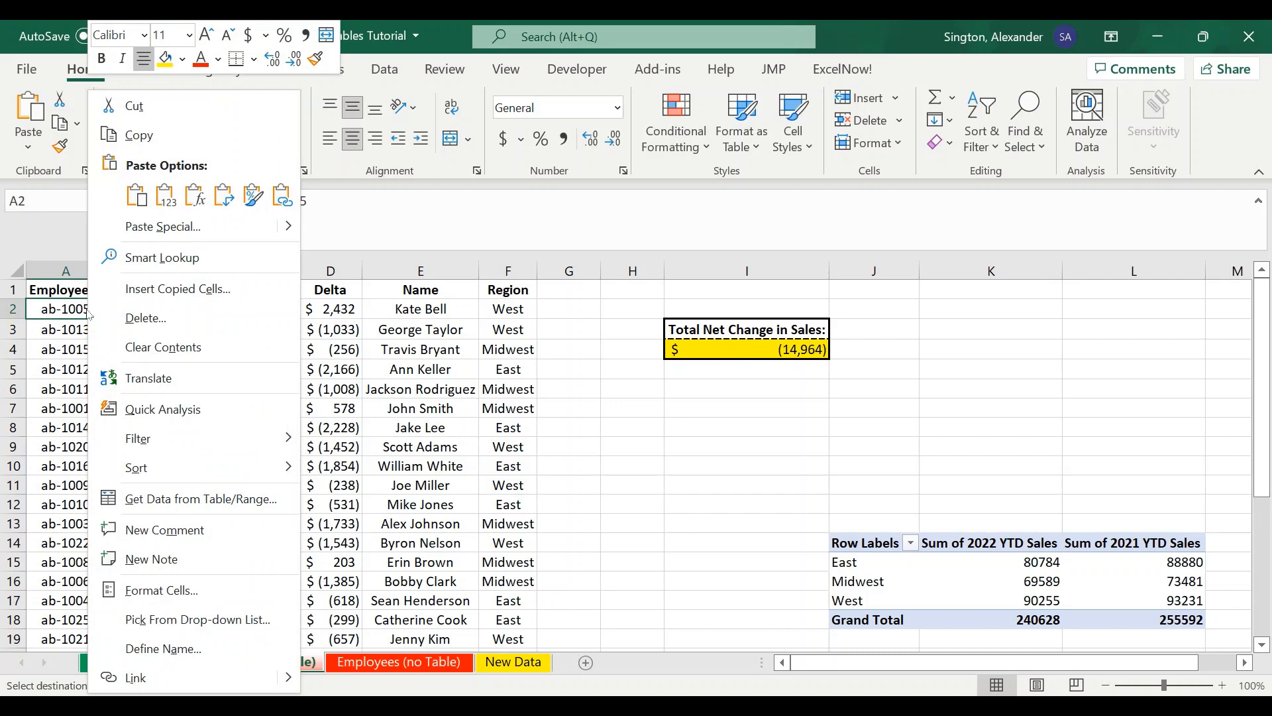
left_click(165, 196)
- Fill the Delta, Name and Region formulas down from row 26 into rows 27 and 28 on Sales (no Table)
scroll(375, 465, "down", 4)
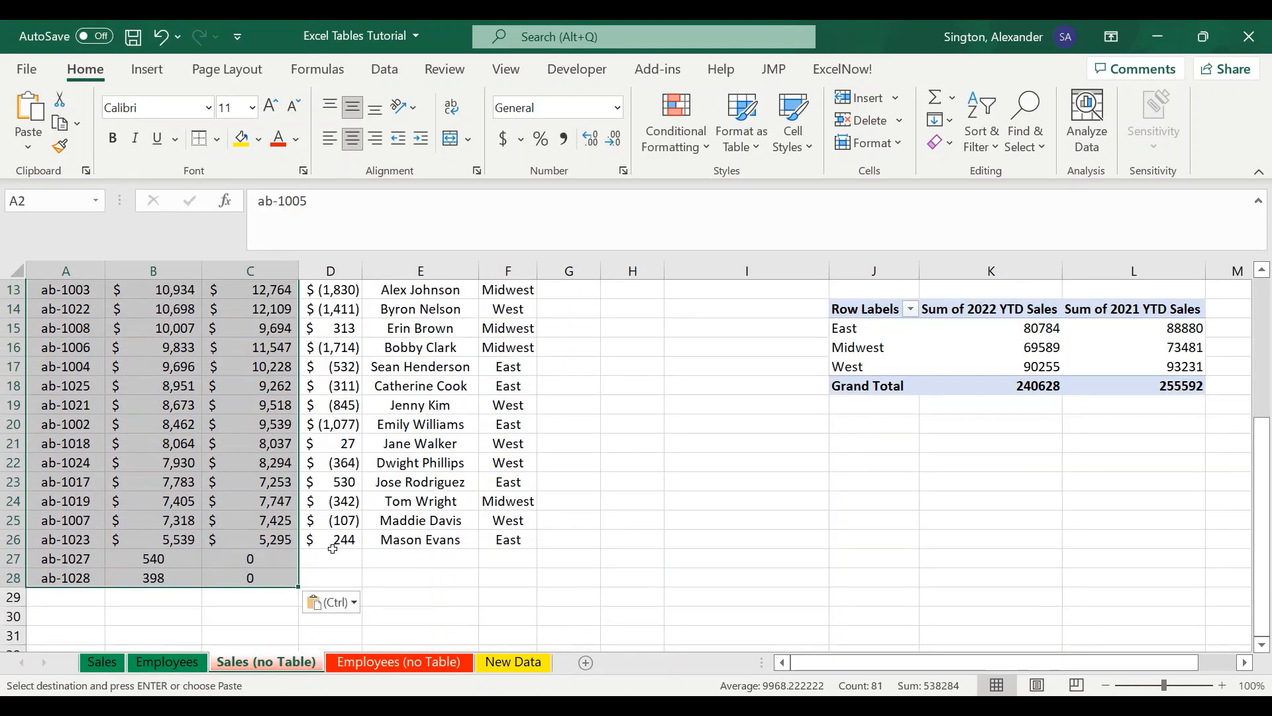
left_click_drag(331, 558, 496, 581)
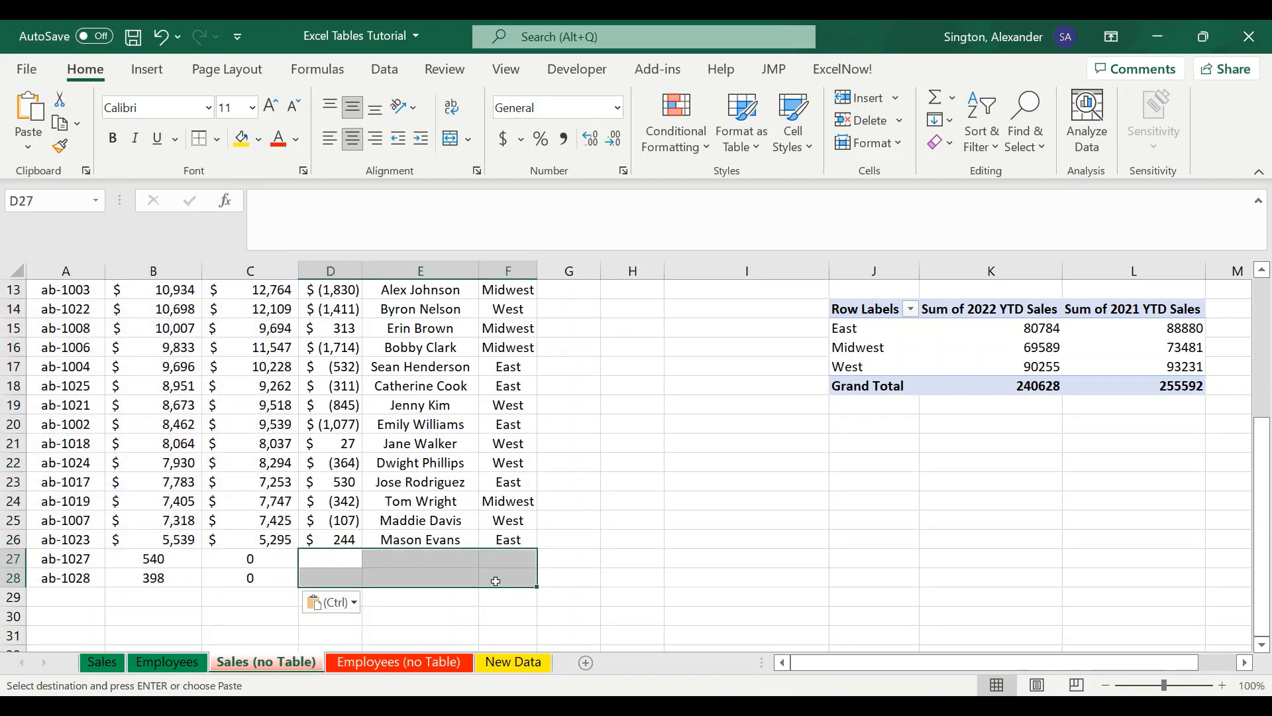
left_click_drag(341, 539, 539, 589)
left_click(621, 508)
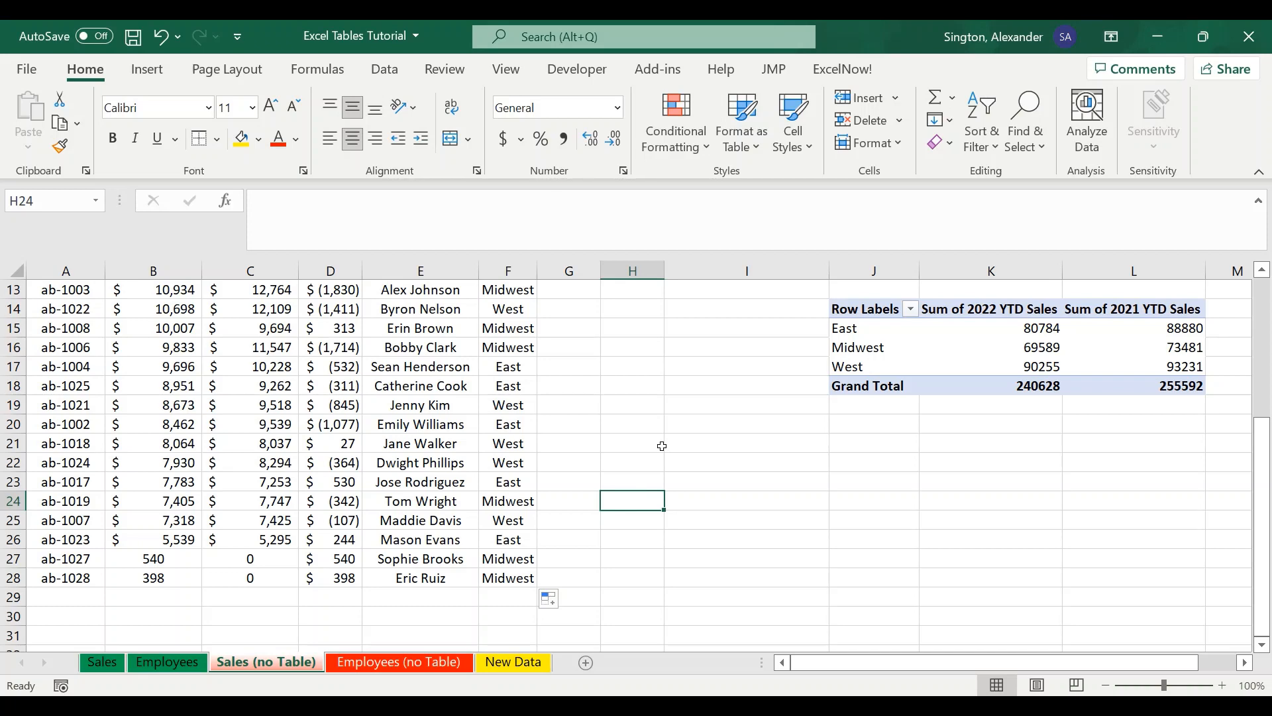
- Examine the Total Net Change formula in I4 and the range it references on Sales (no Table)
scroll(662, 446, "up", 4)
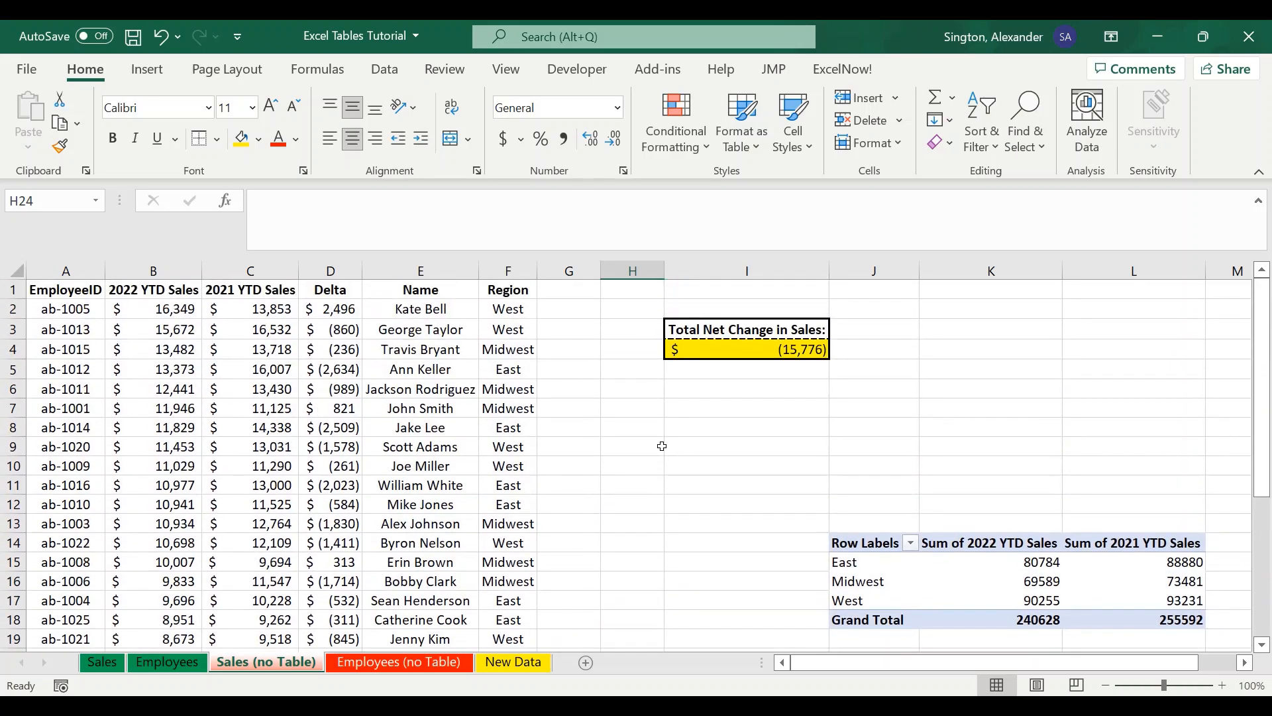
left_click(739, 351)
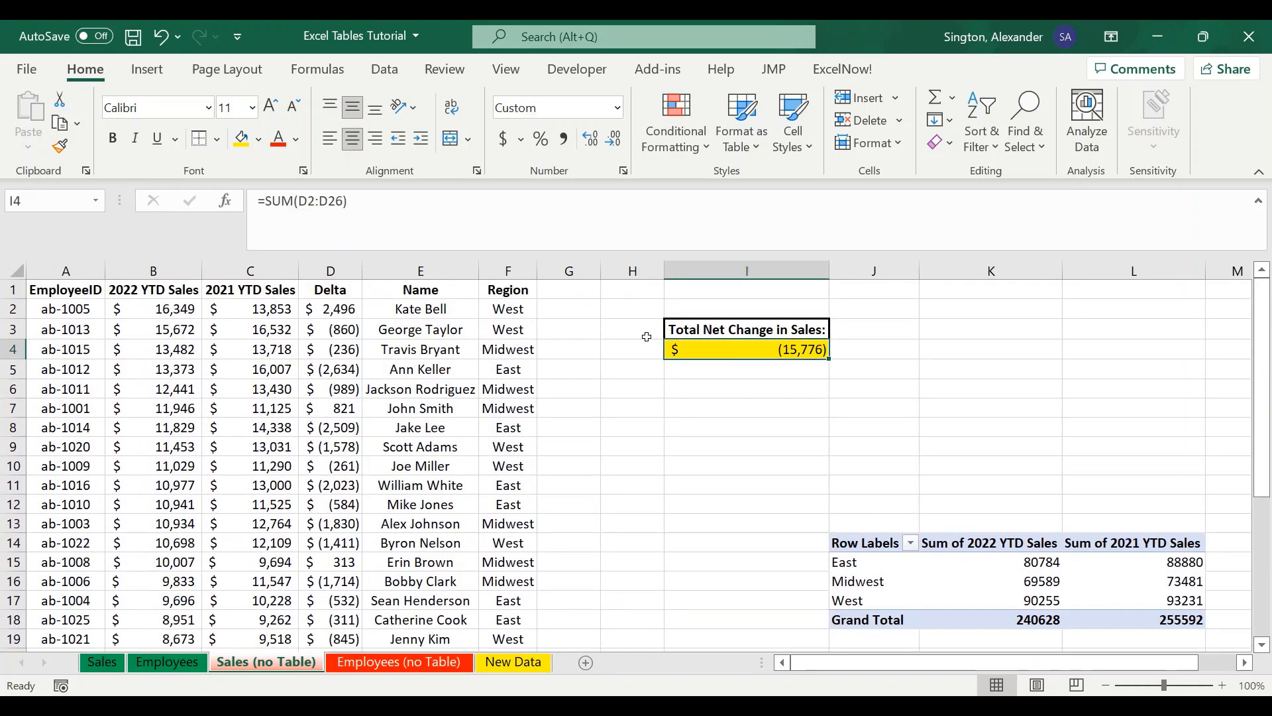
left_click(479, 216)
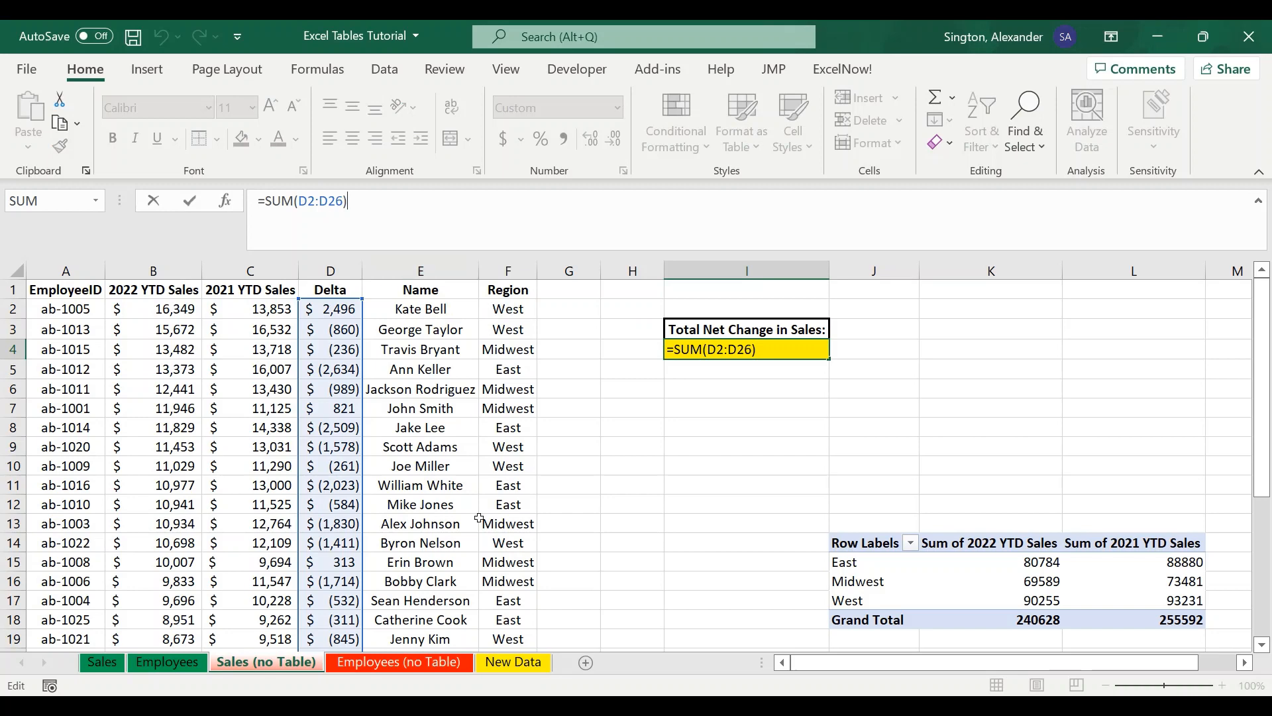
scroll(479, 519, "down", 5)
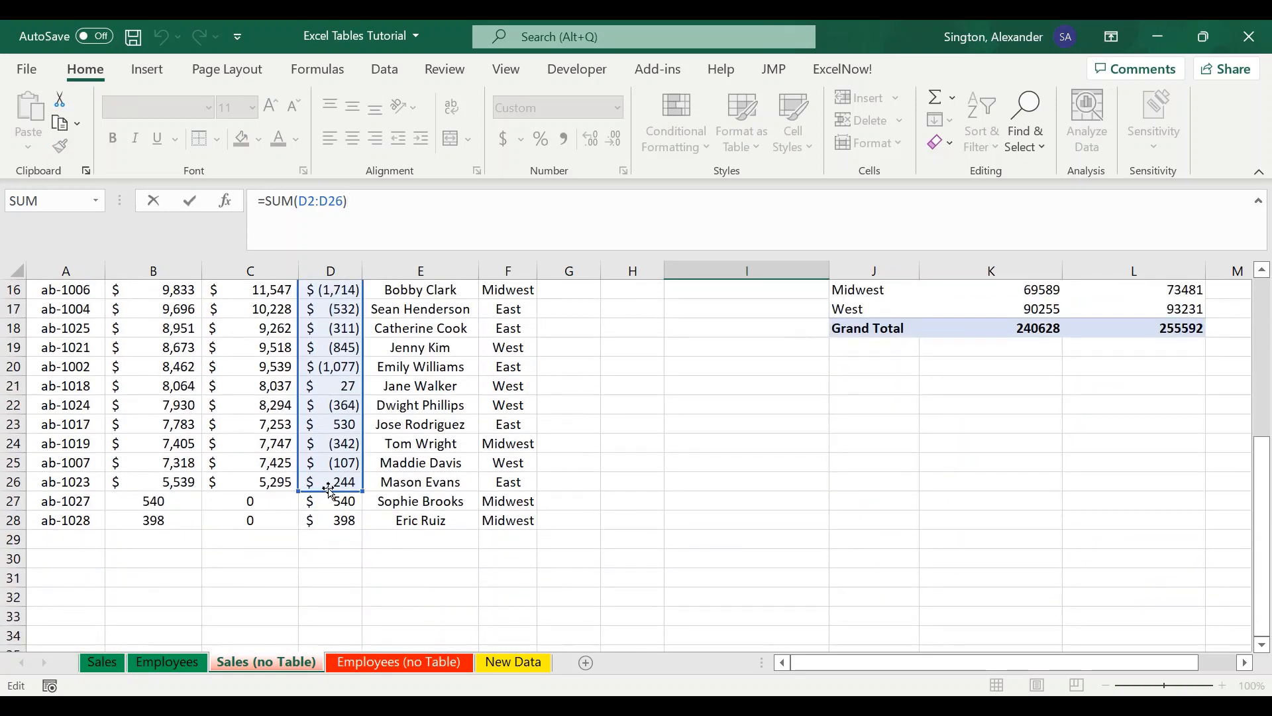
scroll(442, 476, "up", 5)
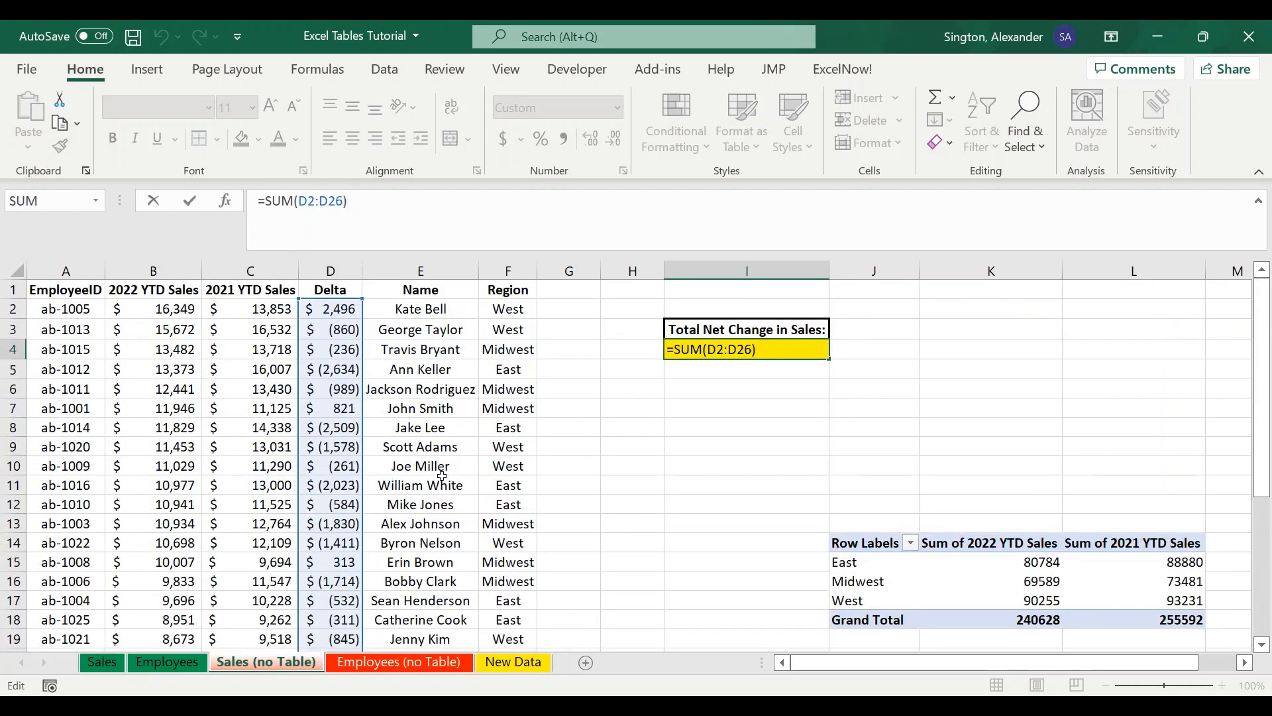
key("Return")
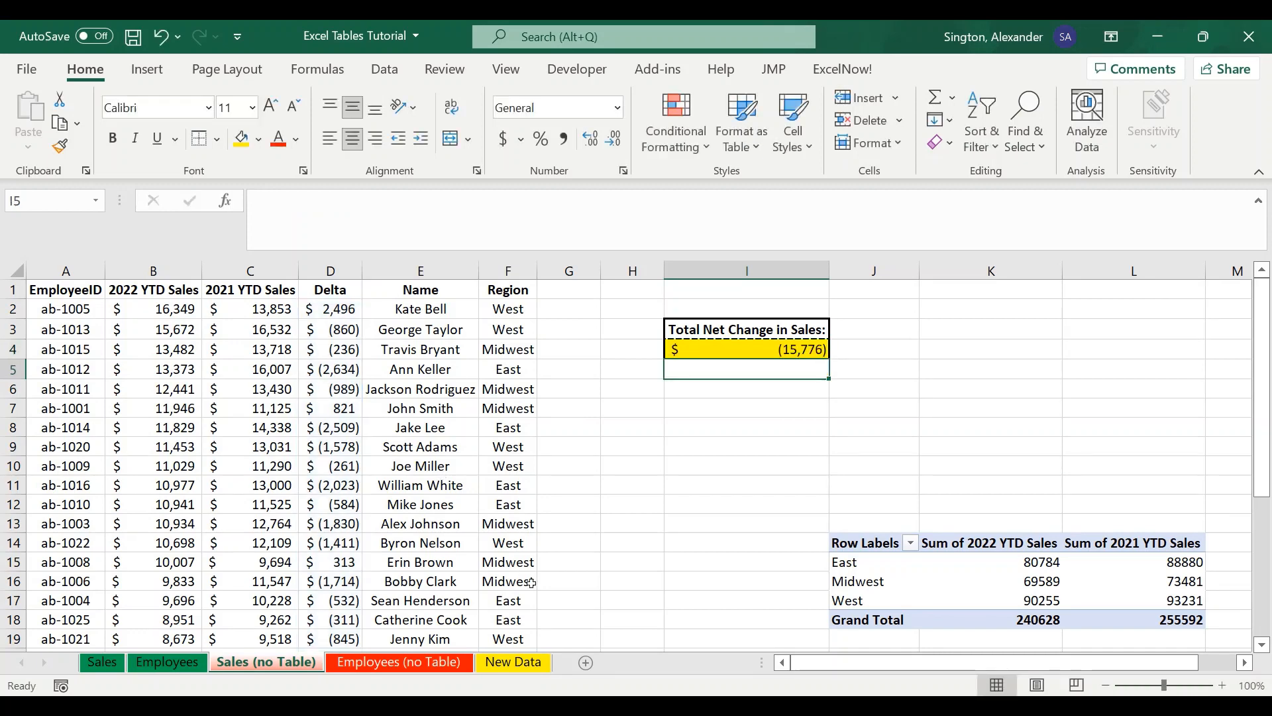
- Examine the Total Net Change formula in I4 on the Sales sheet and the Delta column range it covers
left_click(102, 663)
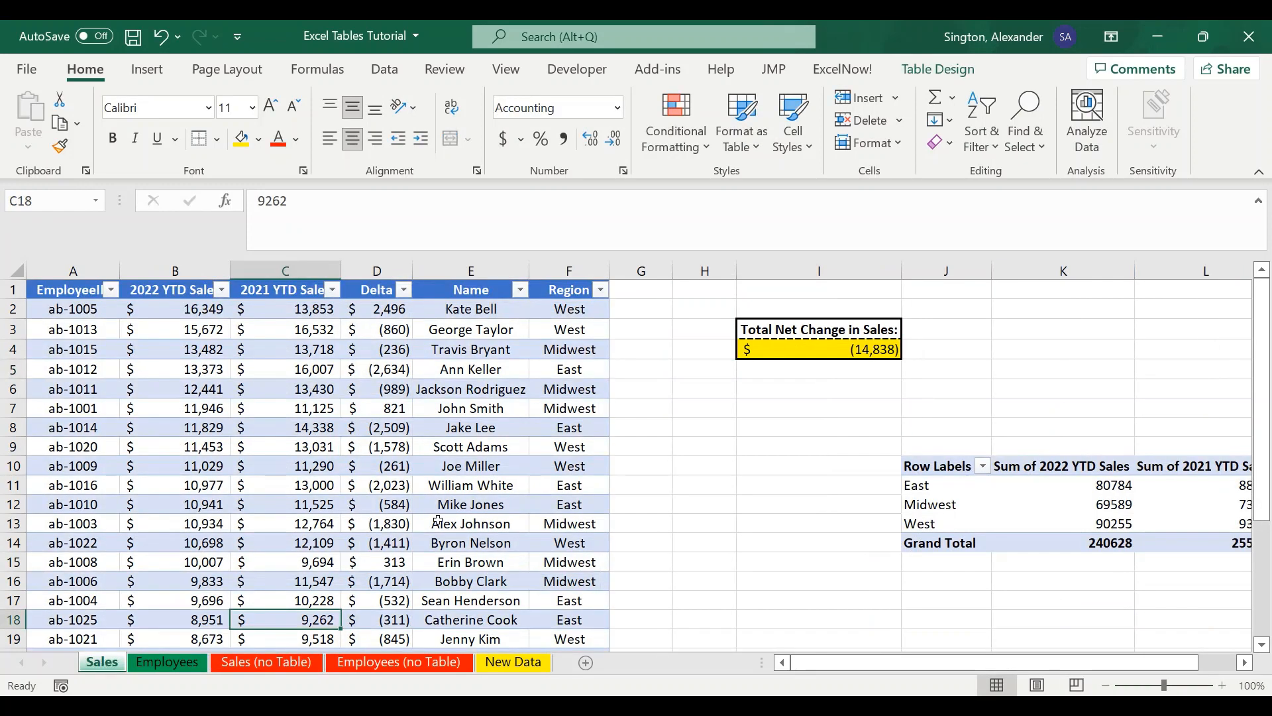
double_click(843, 355)
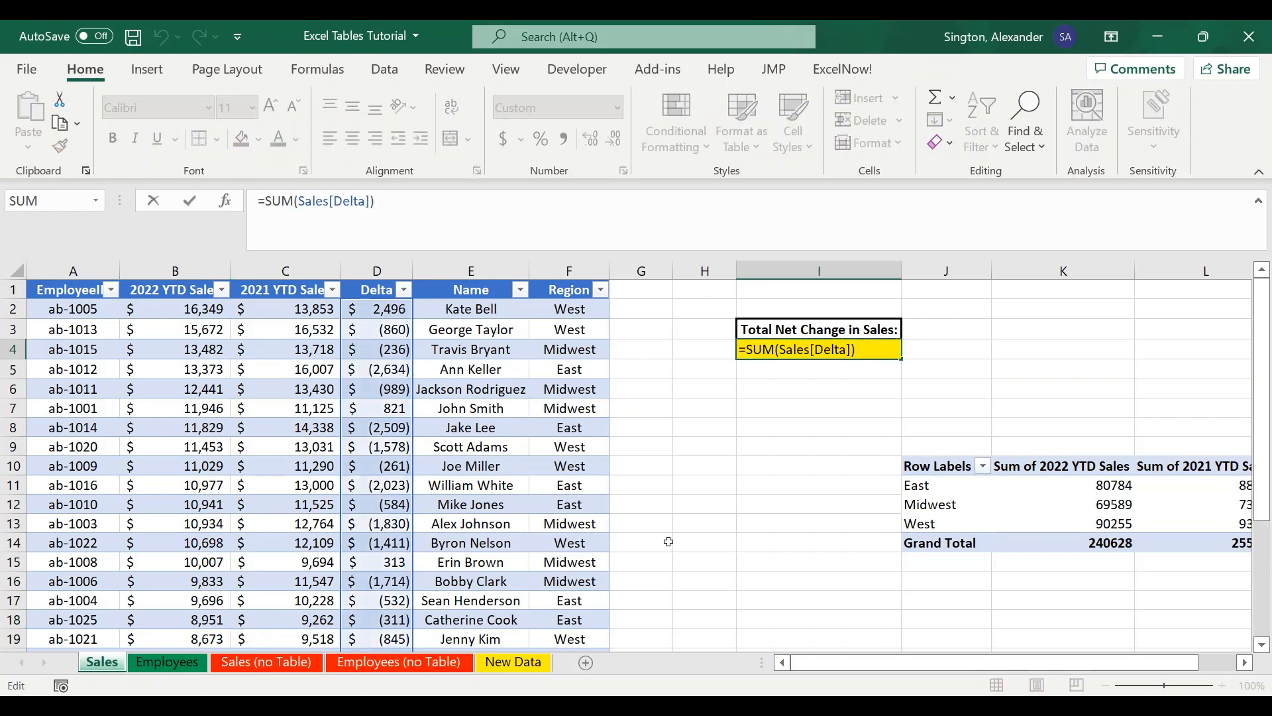
scroll(666, 538, "down", 4)
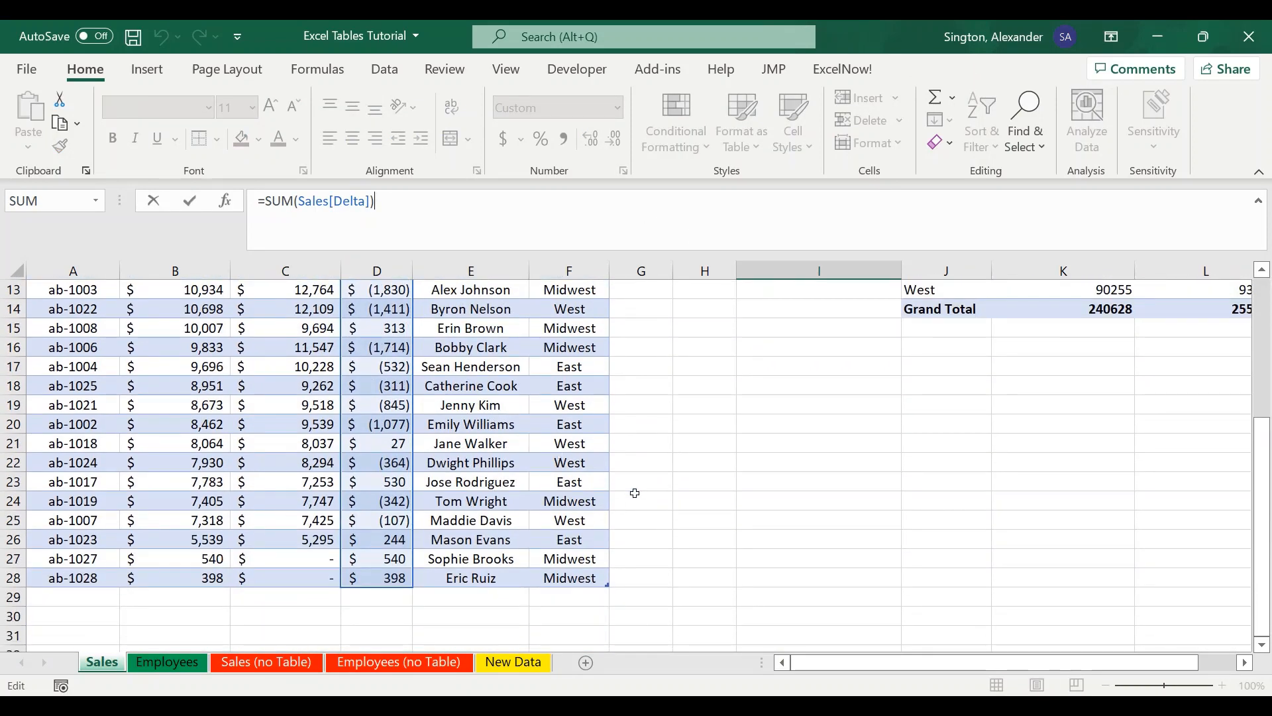
scroll(635, 493, "up", 3)
key("Return")
scroll(635, 490, "up", 1)
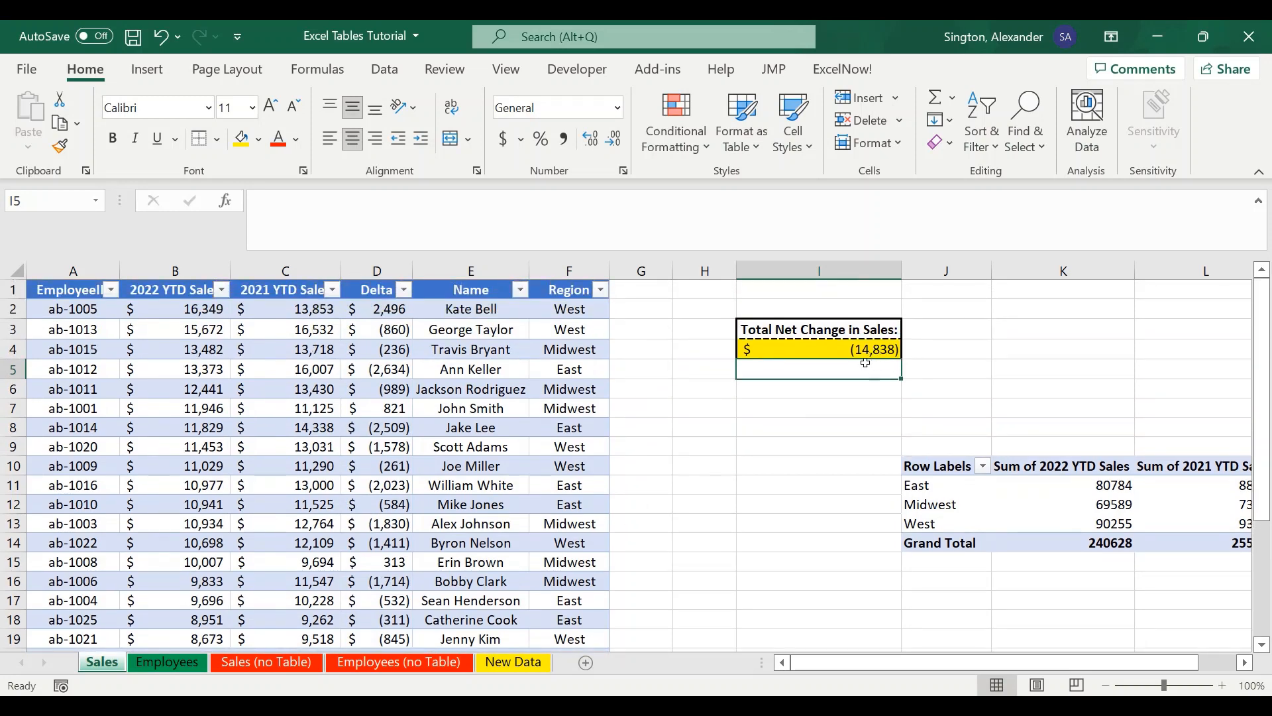
- Extend the Total Net Change formula in I4 on Sales (no Table) so it sums D2:D28
left_click(268, 664)
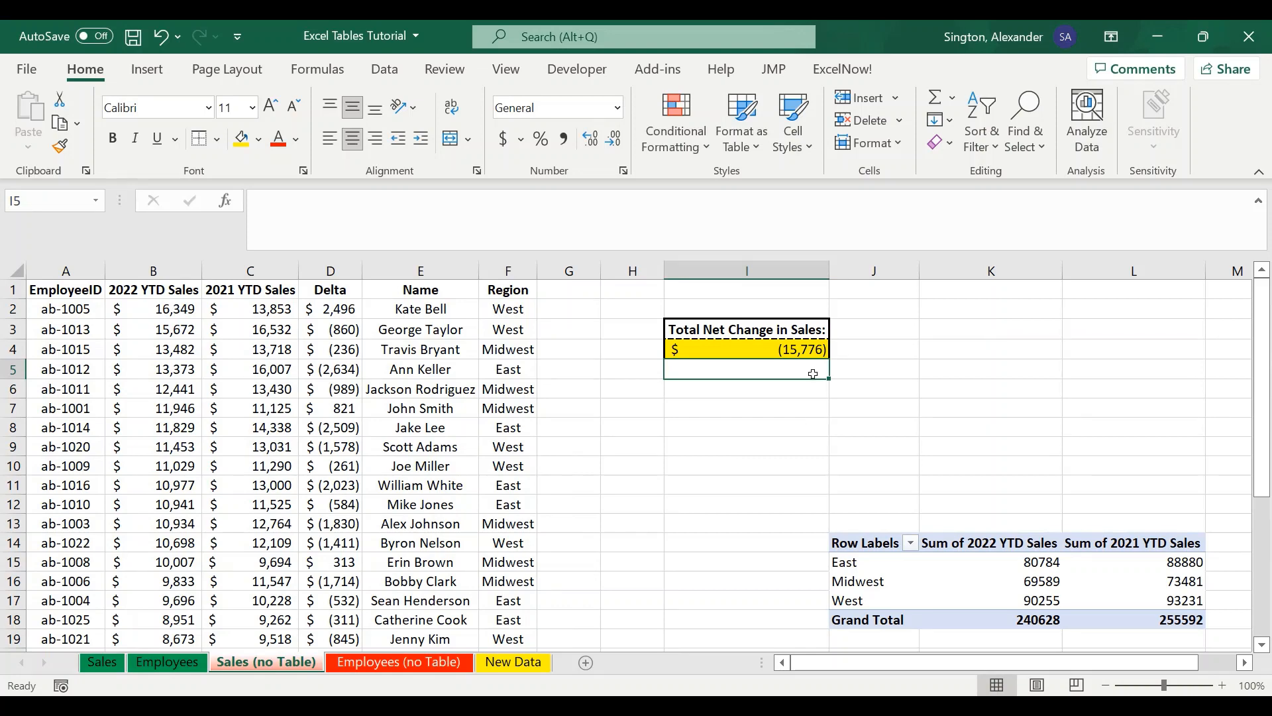
left_click(732, 350)
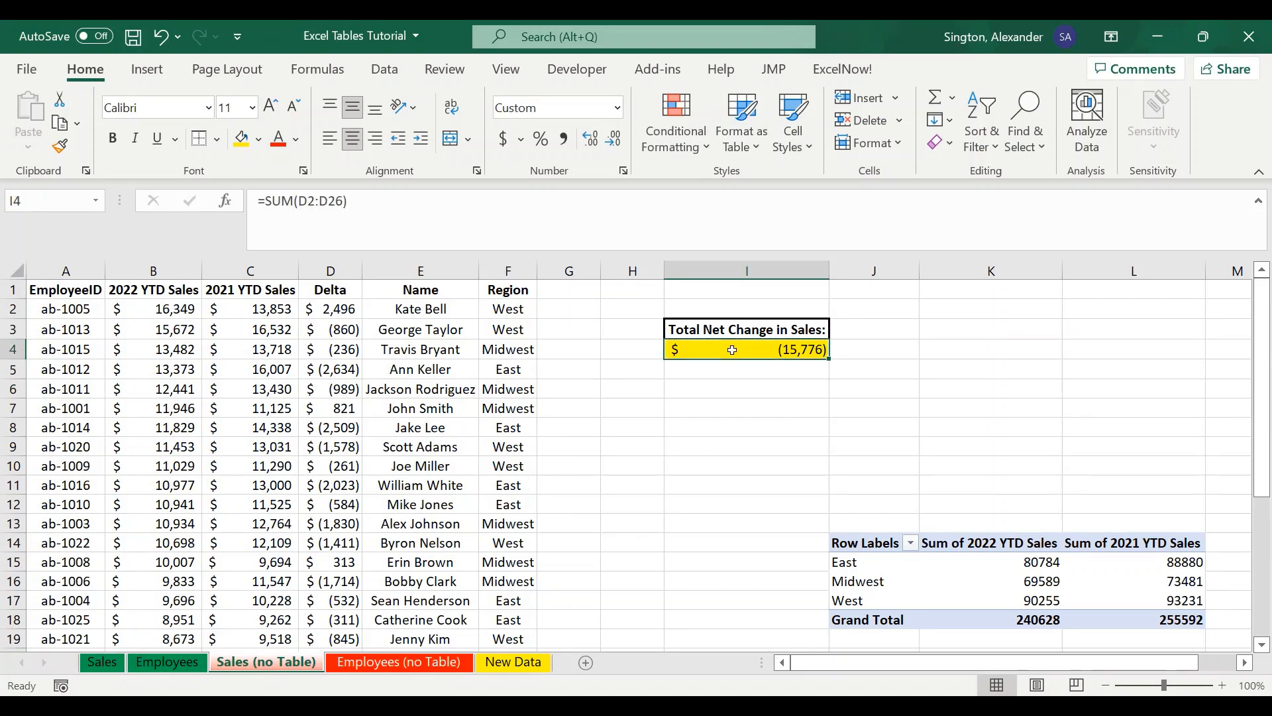
left_click(449, 212)
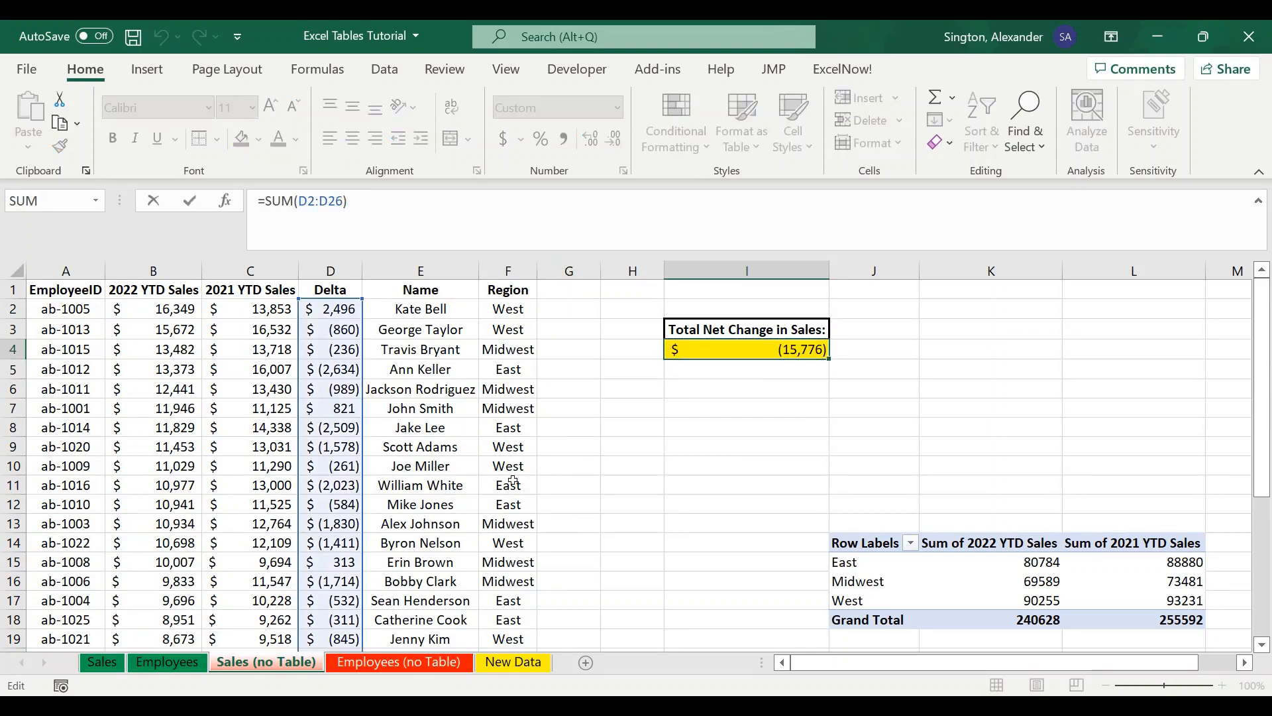
scroll(513, 482, "down", 3)
scroll(512, 481, "down", 3)
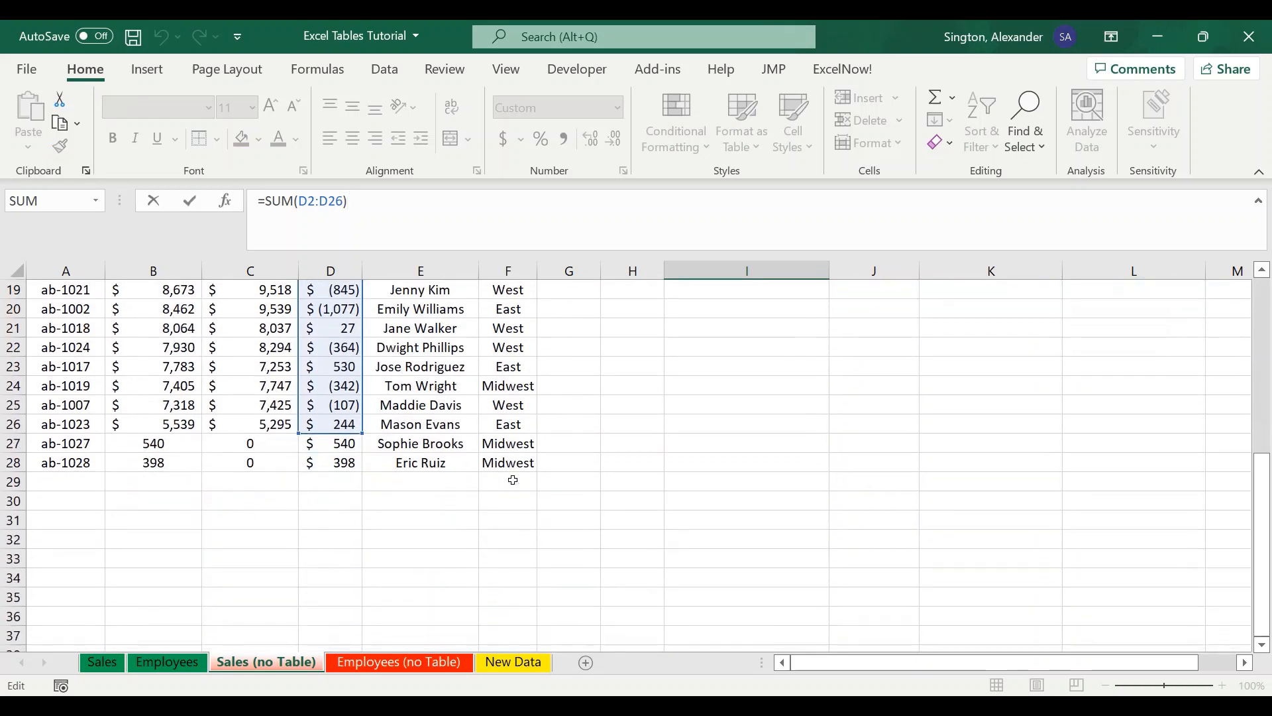
left_click_drag(360, 431, 351, 473)
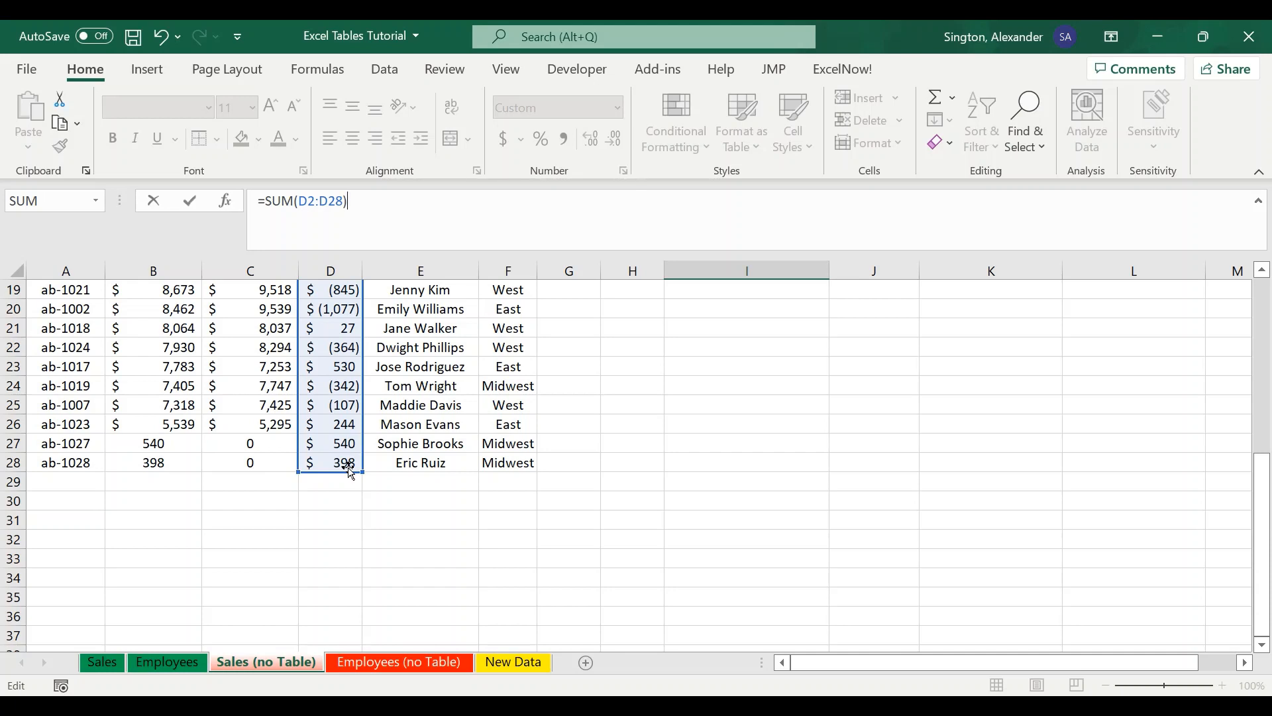
key("Return")
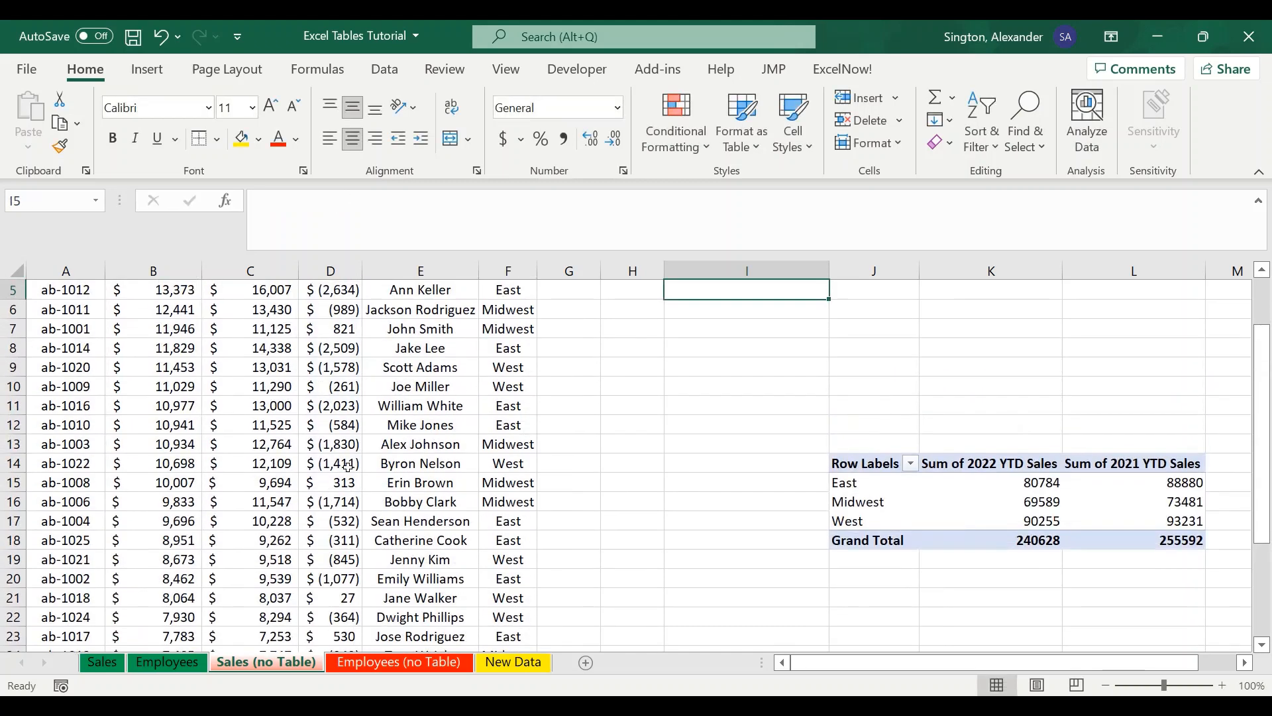
- Refresh the PivotTable on the Sales sheet to include the new rows
scroll(652, 488, "up", 1)
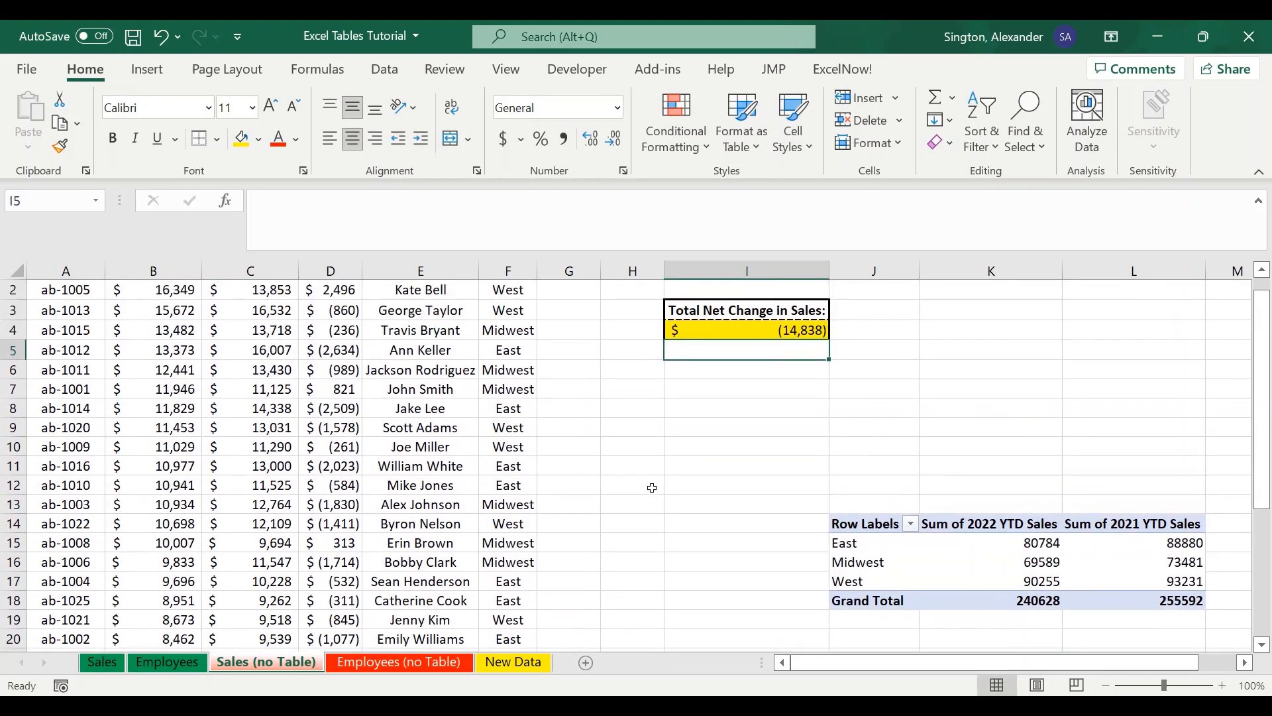
left_click(110, 666)
left_click(1092, 511)
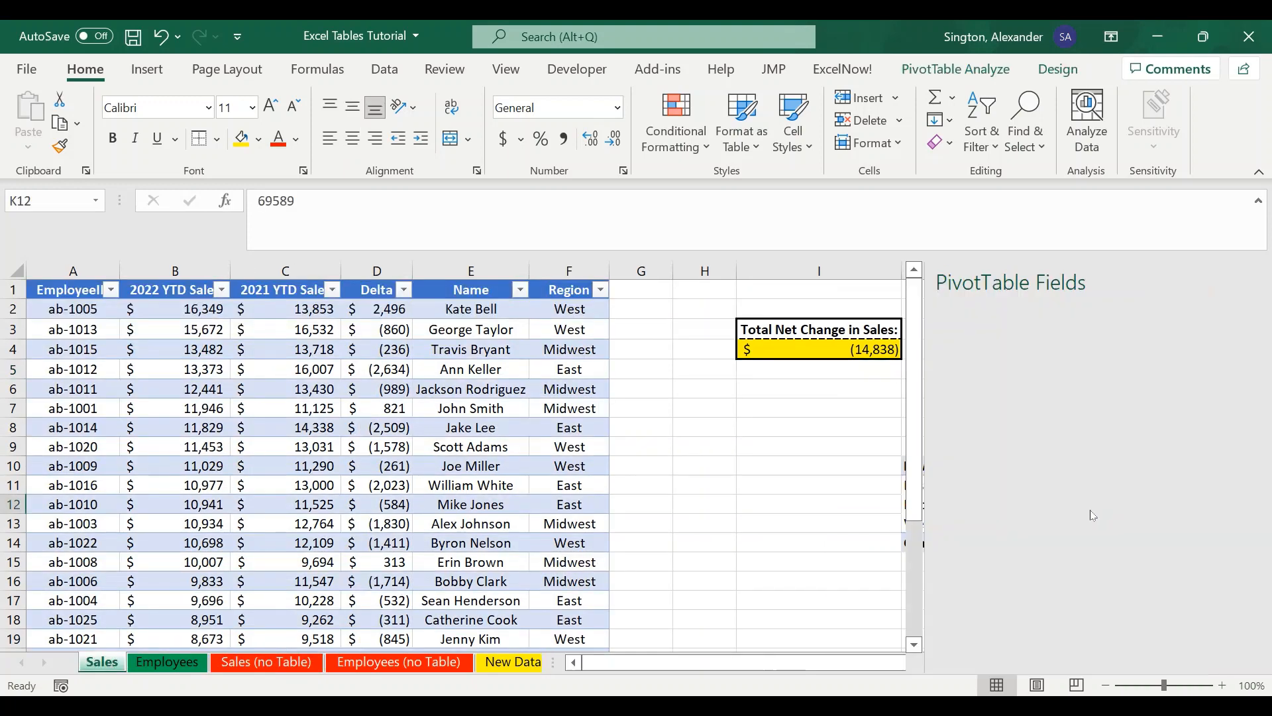
left_click(967, 73)
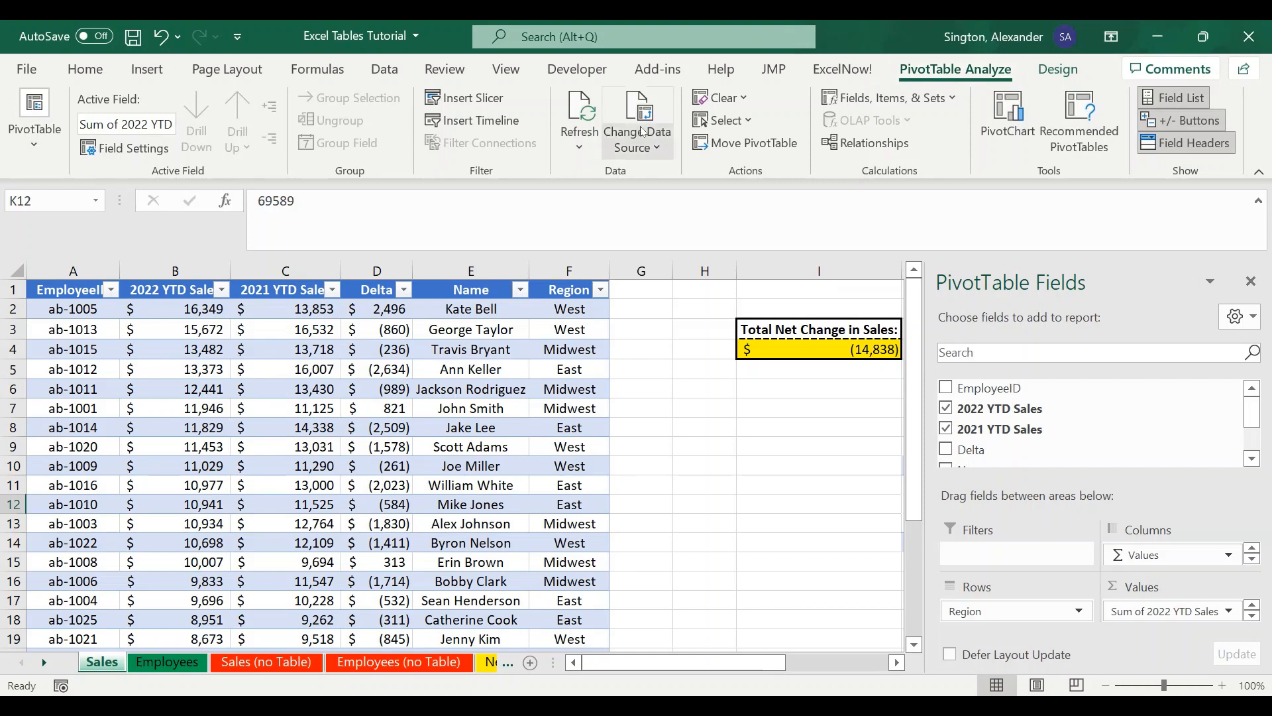
left_click(580, 111)
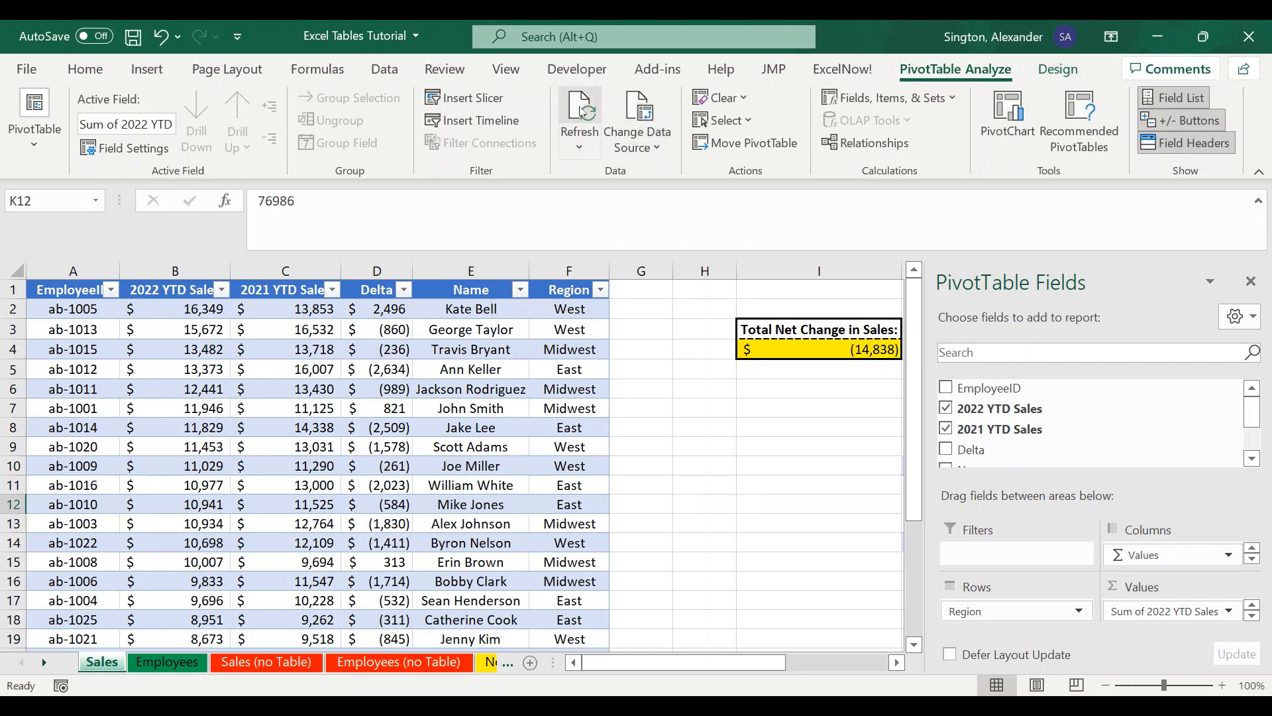
scroll(724, 412, "right", 3)
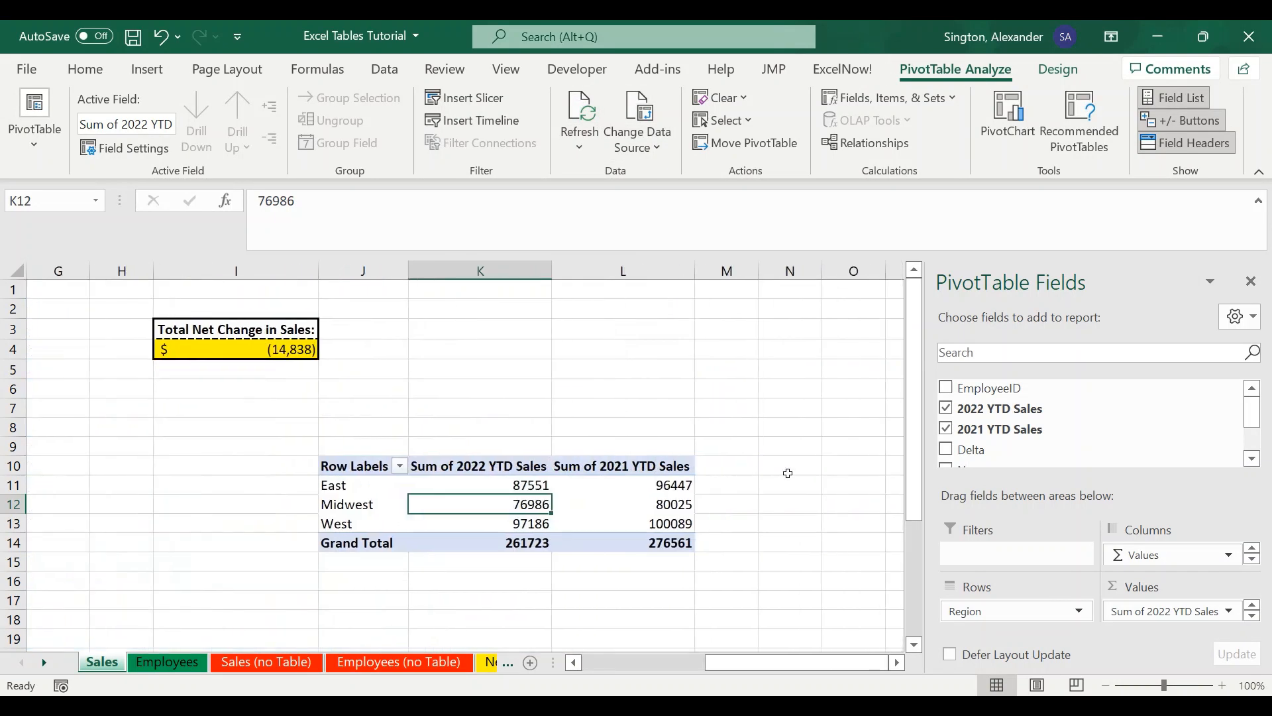
left_click(789, 473)
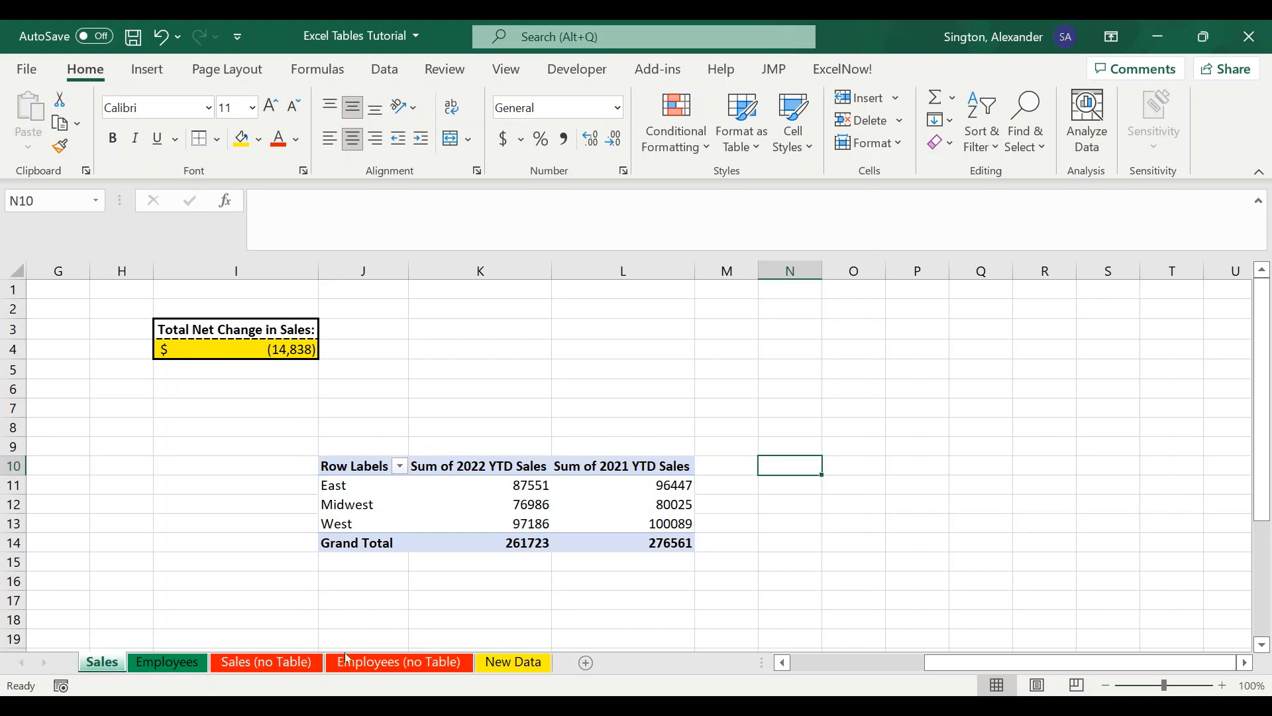
- Compare the PivotTable on Sales (no Table) with the refreshed PivotTable on the Sales sheet
left_click(392, 662)
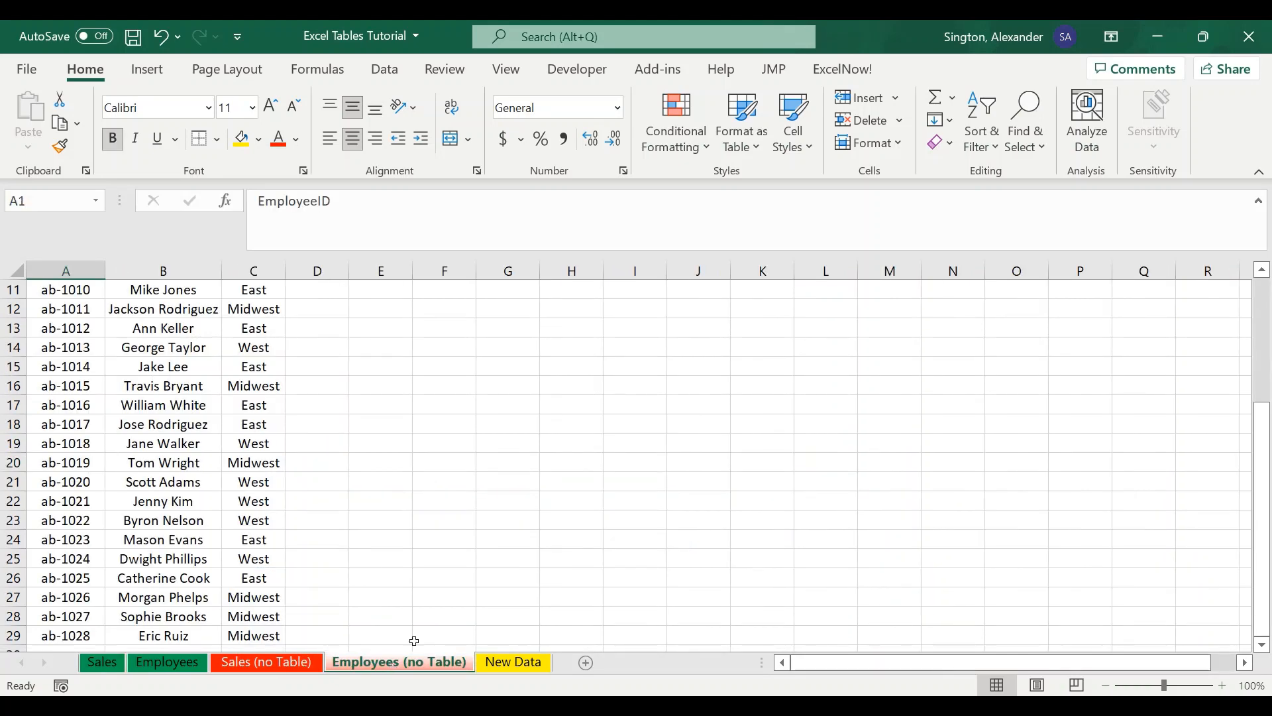
left_click(238, 663)
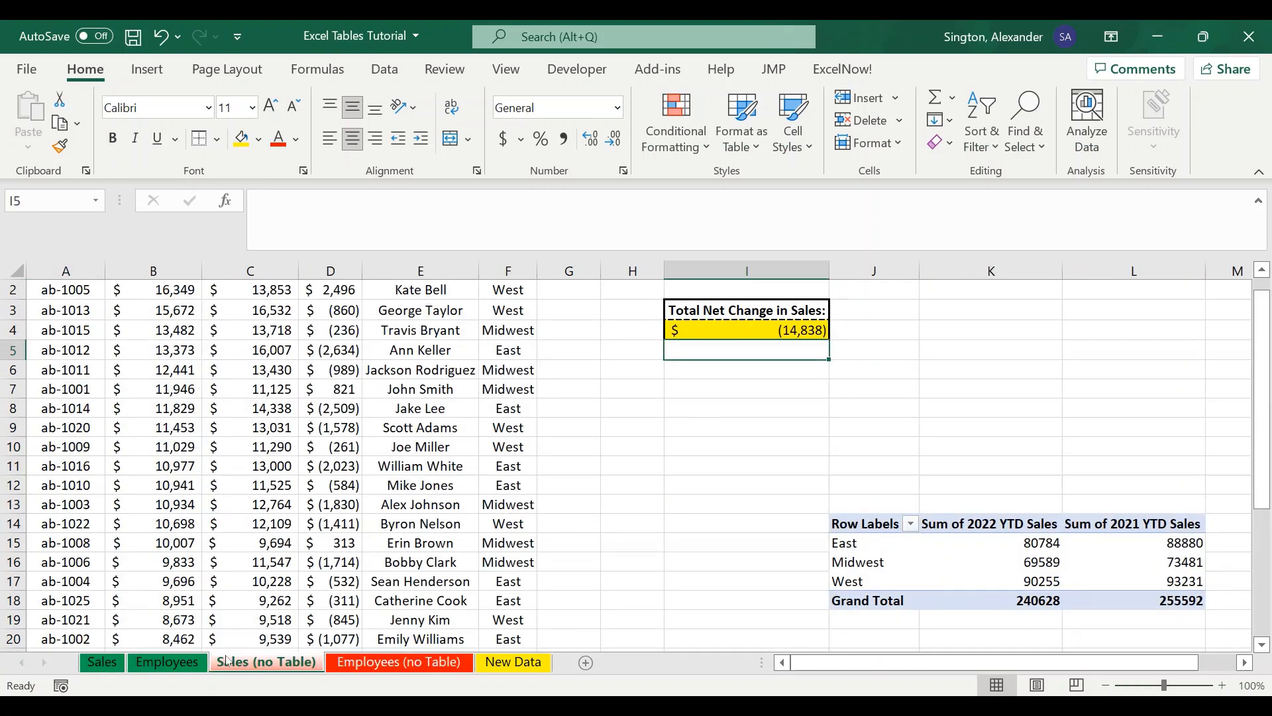
left_click(99, 663)
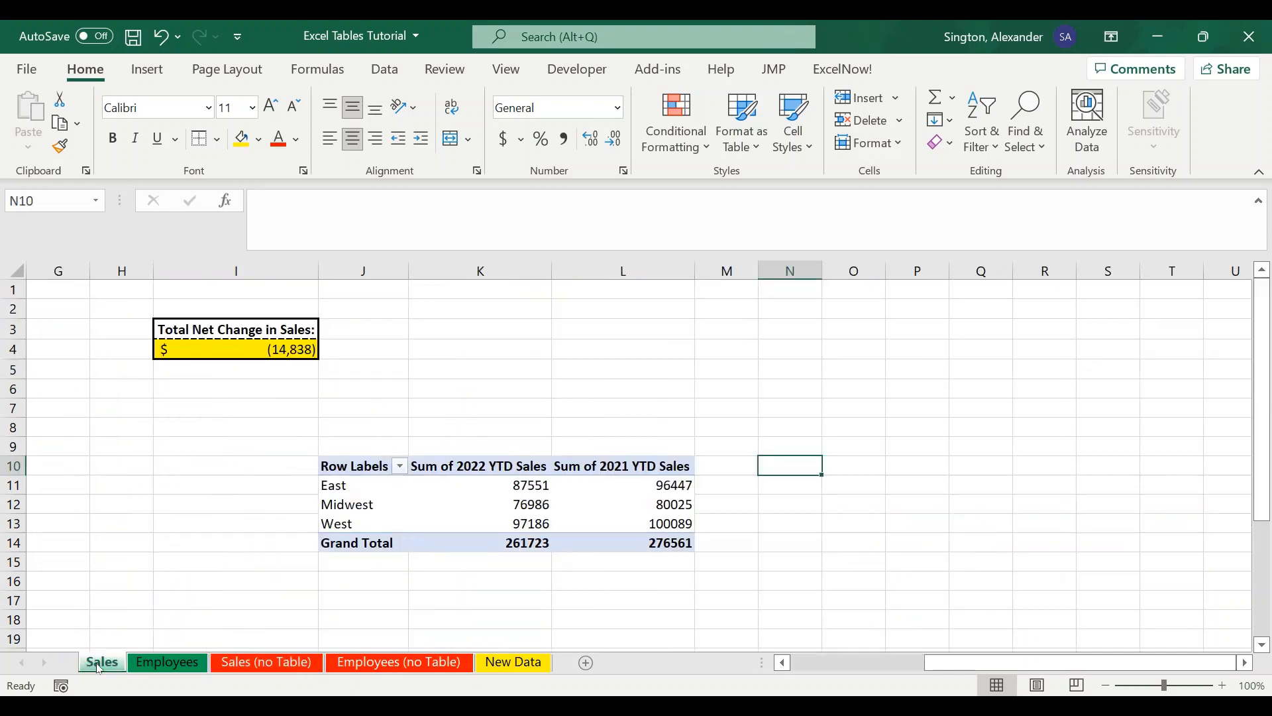
left_click(255, 663)
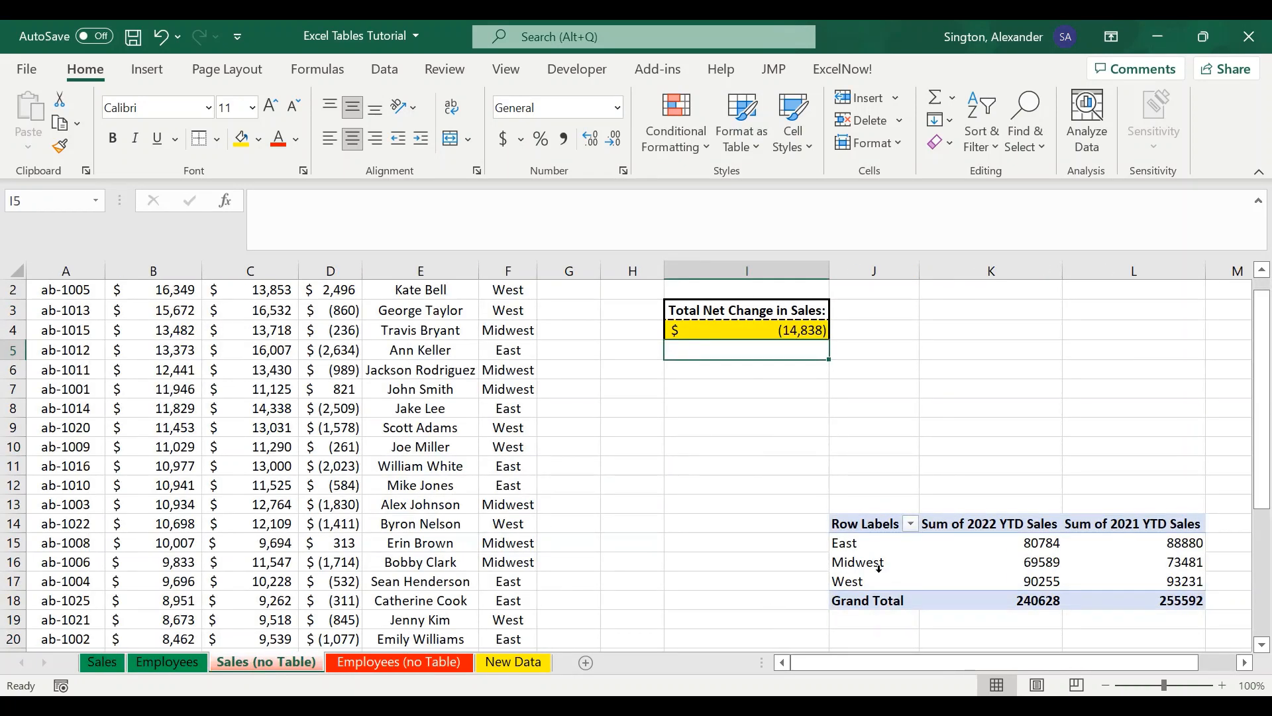
left_click(910, 567)
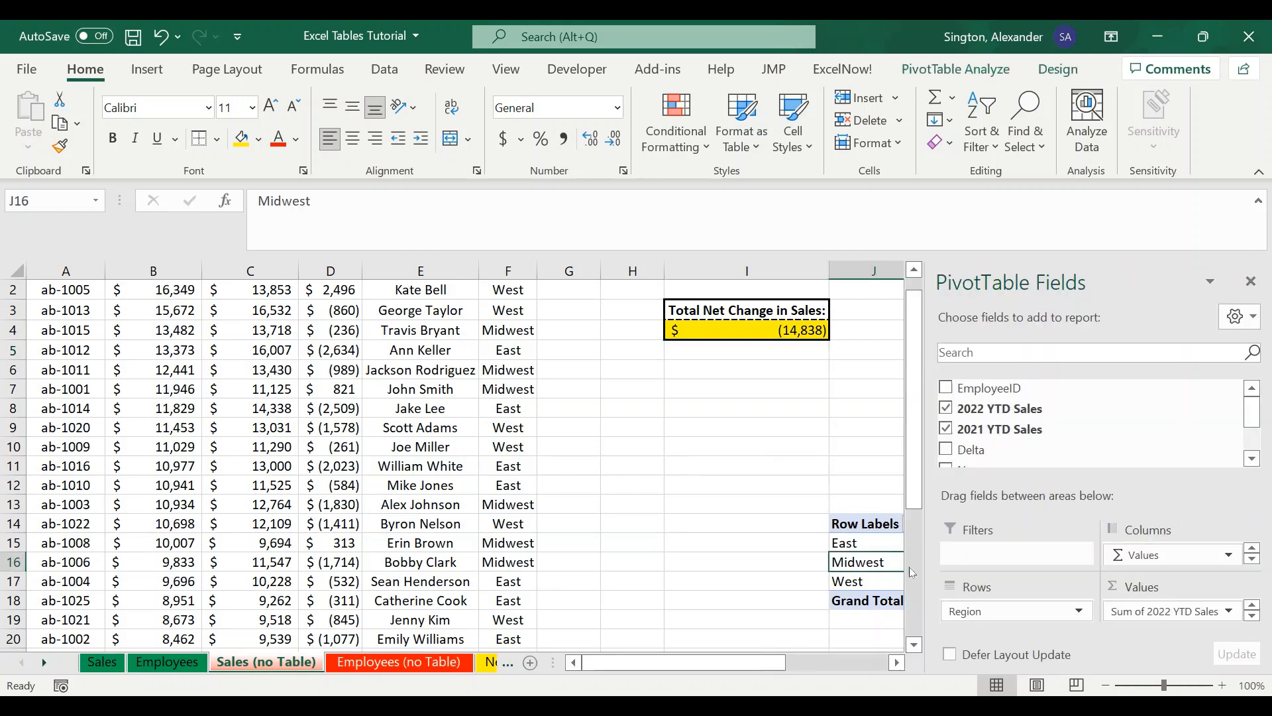
scroll(747, 512, "right", 3)
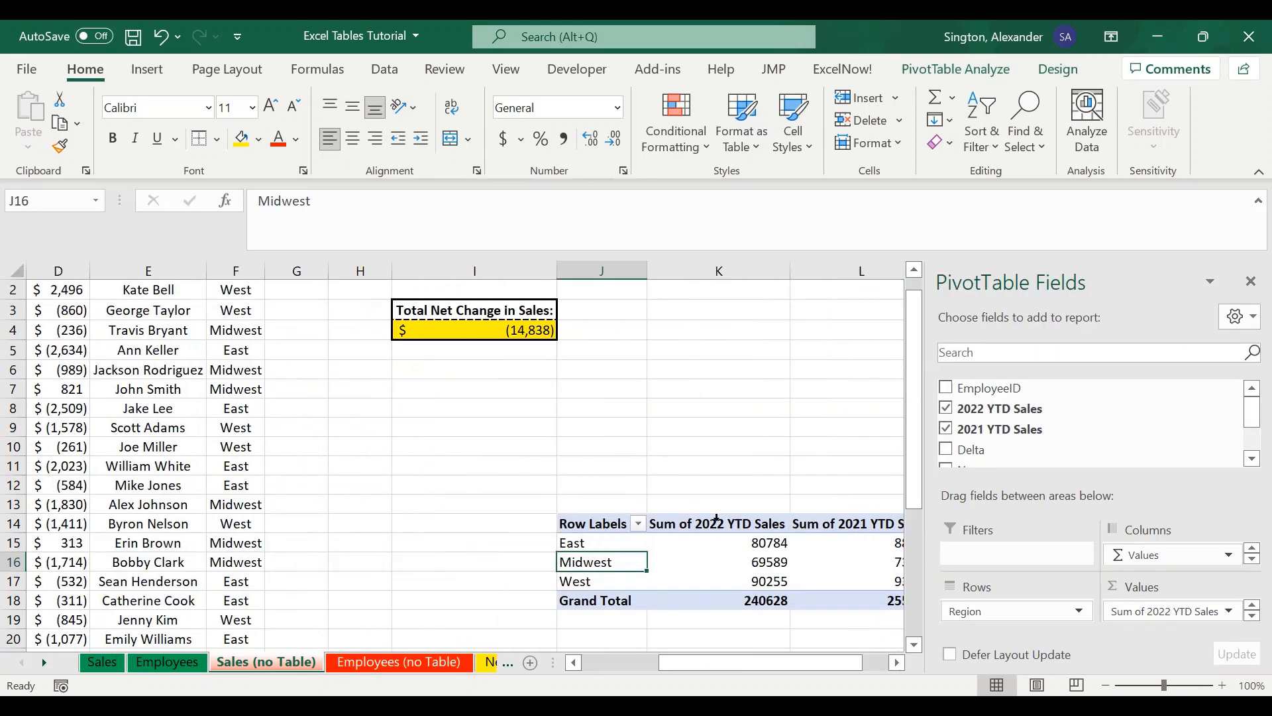
mouse_move(767, 567)
scroll(627, 446, "left", 3)
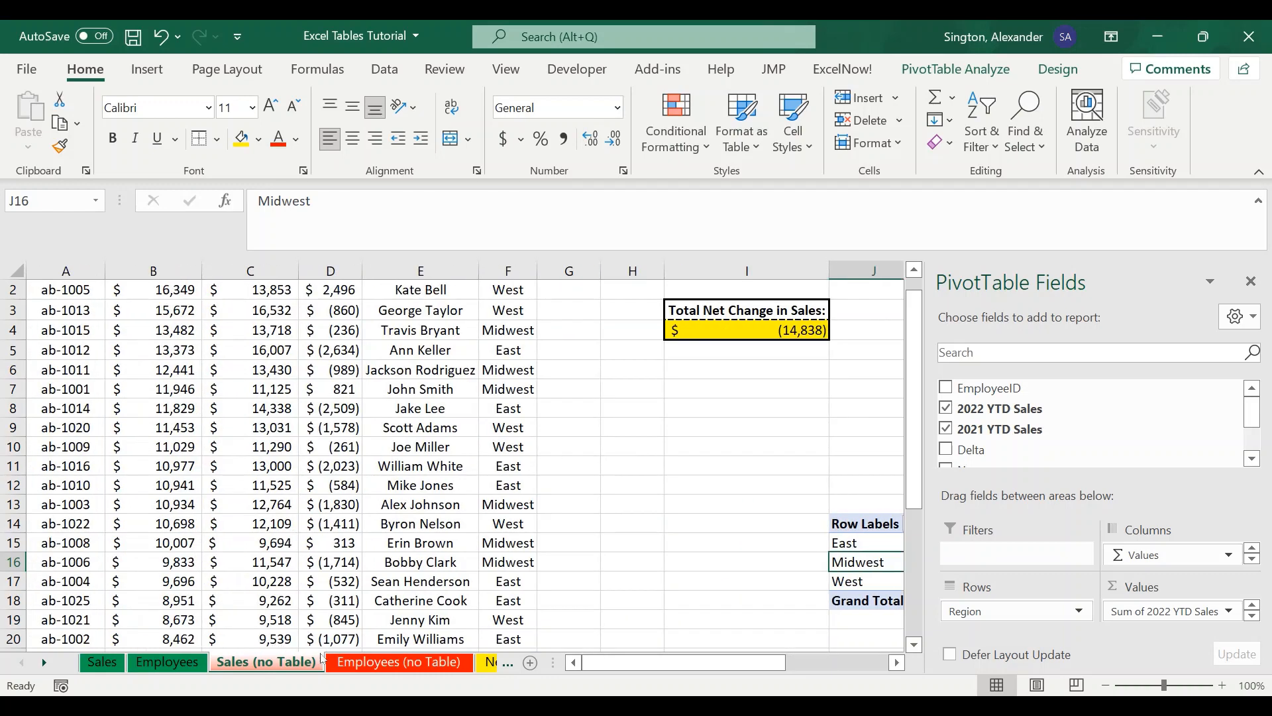
left_click(102, 662)
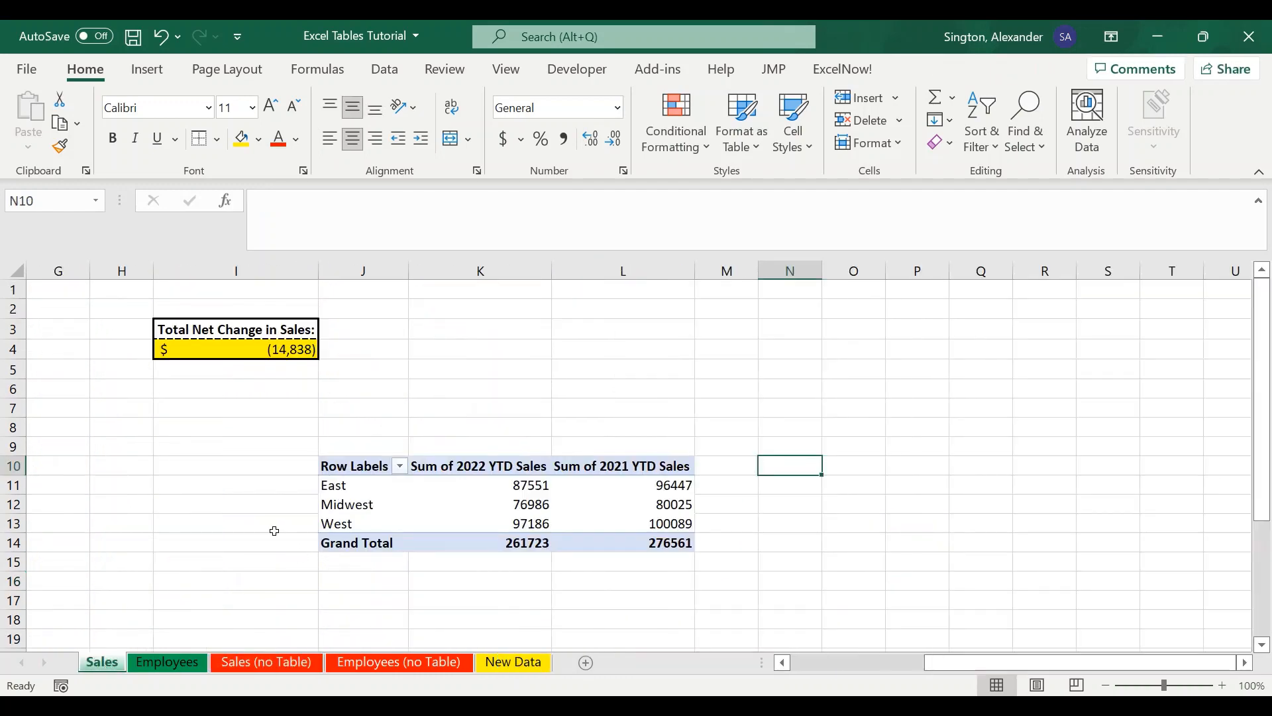
scroll(271, 531, "left", 3)
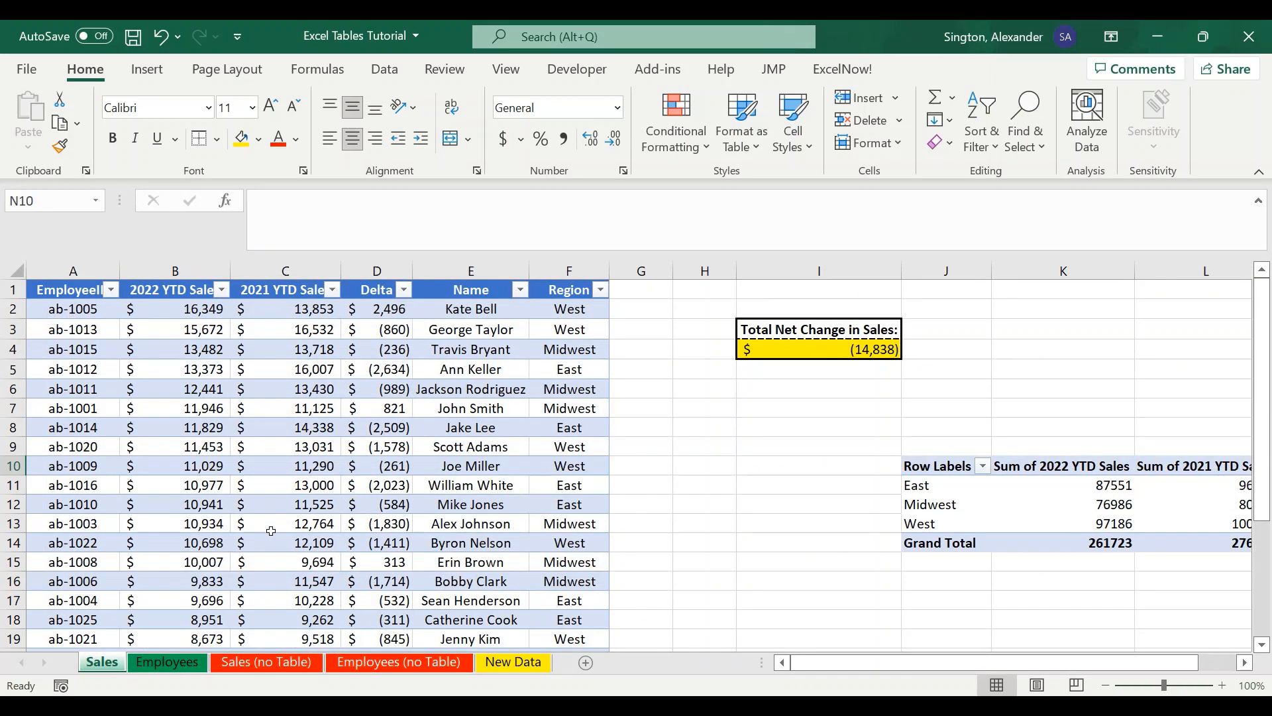